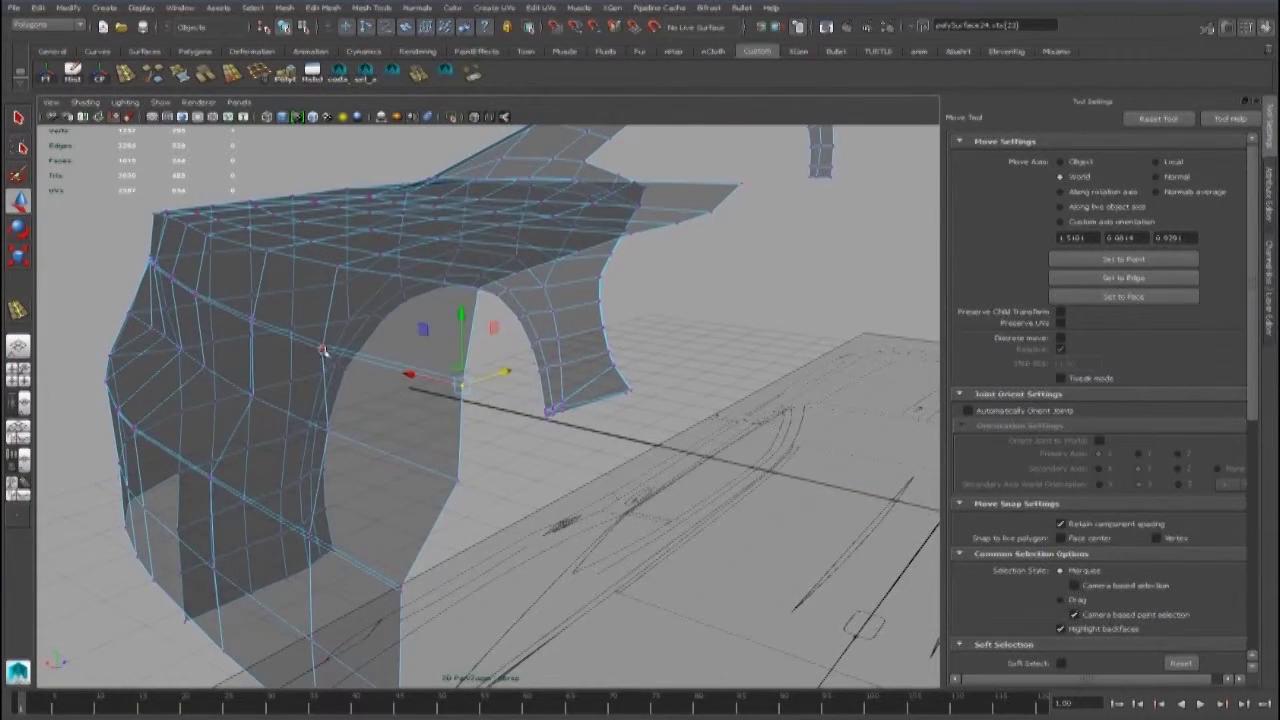
Step: Orbit and zoom around the car mesh to inspect its rear corner and grille
alt+right_drag(251, 326, 408, 407)
alt+drag(283, 365, 707, 500)
alt+drag(646, 432, 452, 455)
alt+drag(390, 488, 510, 637)
alt+drag(414, 576, 543, 390)
key(space)
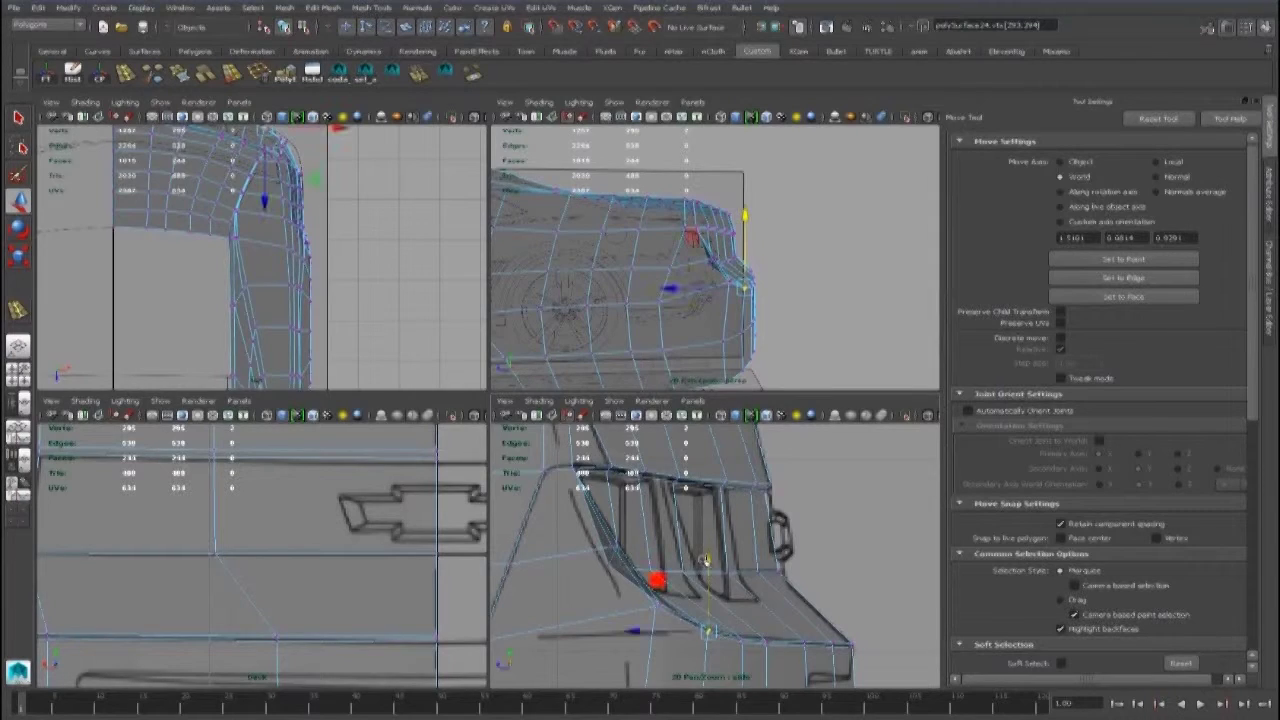
key(space)
alt+drag(705, 562, 381, 397)
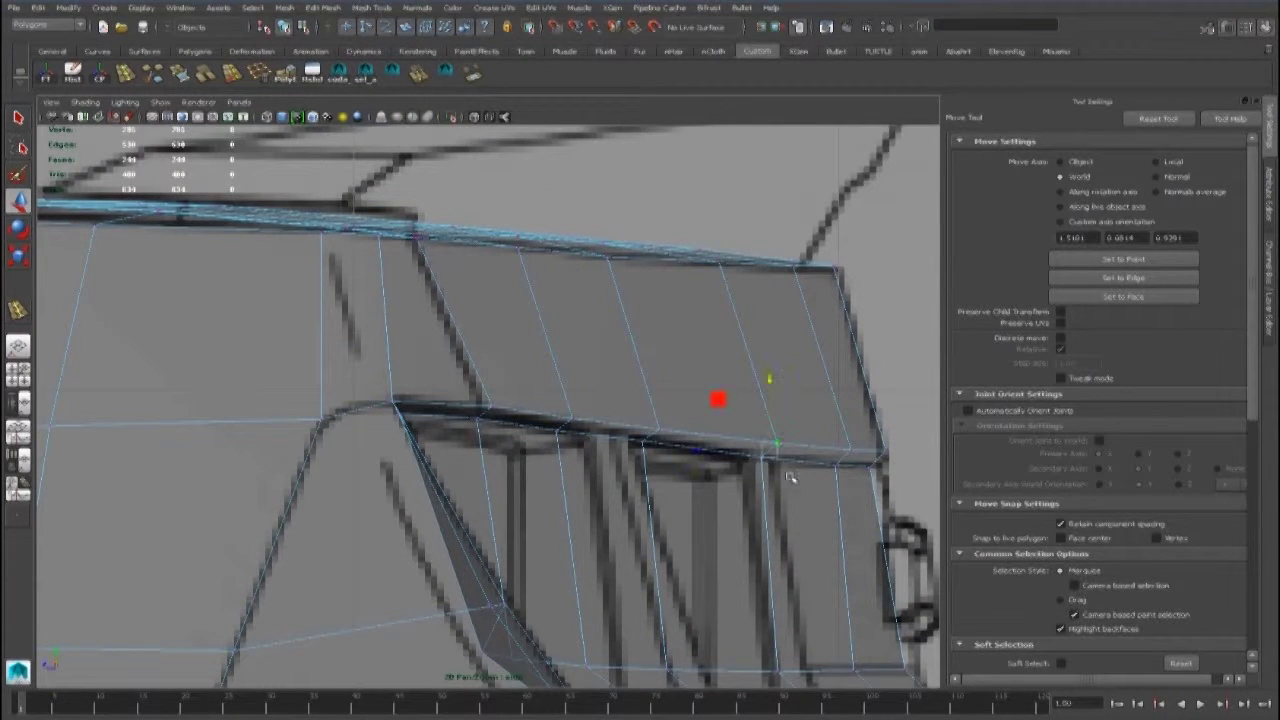
scroll(767, 377, down, 10)
Step: Clear the vertex selection, select the body as an object and frame the rear panel in the back view
click(491, 394)
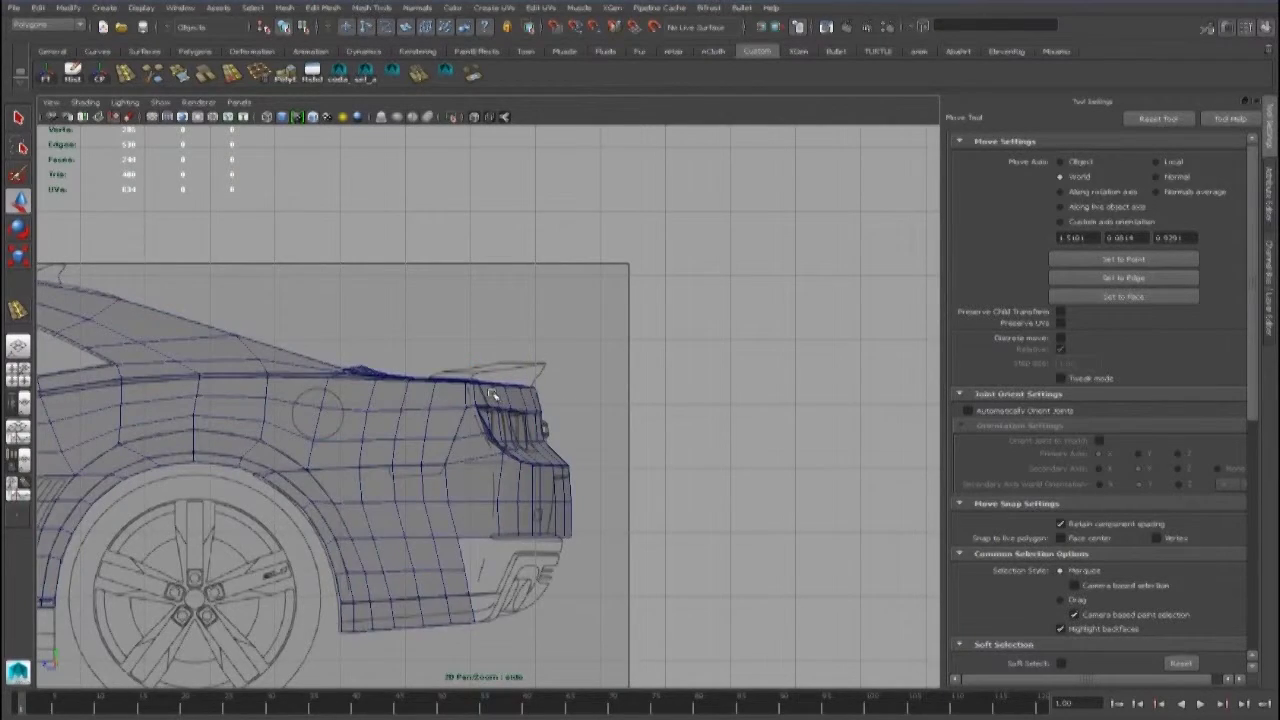
key(F8)
key(space)
key(space)
scroll(366, 534, up, 5)
alt+middle_drag(366, 534, 598, 462)
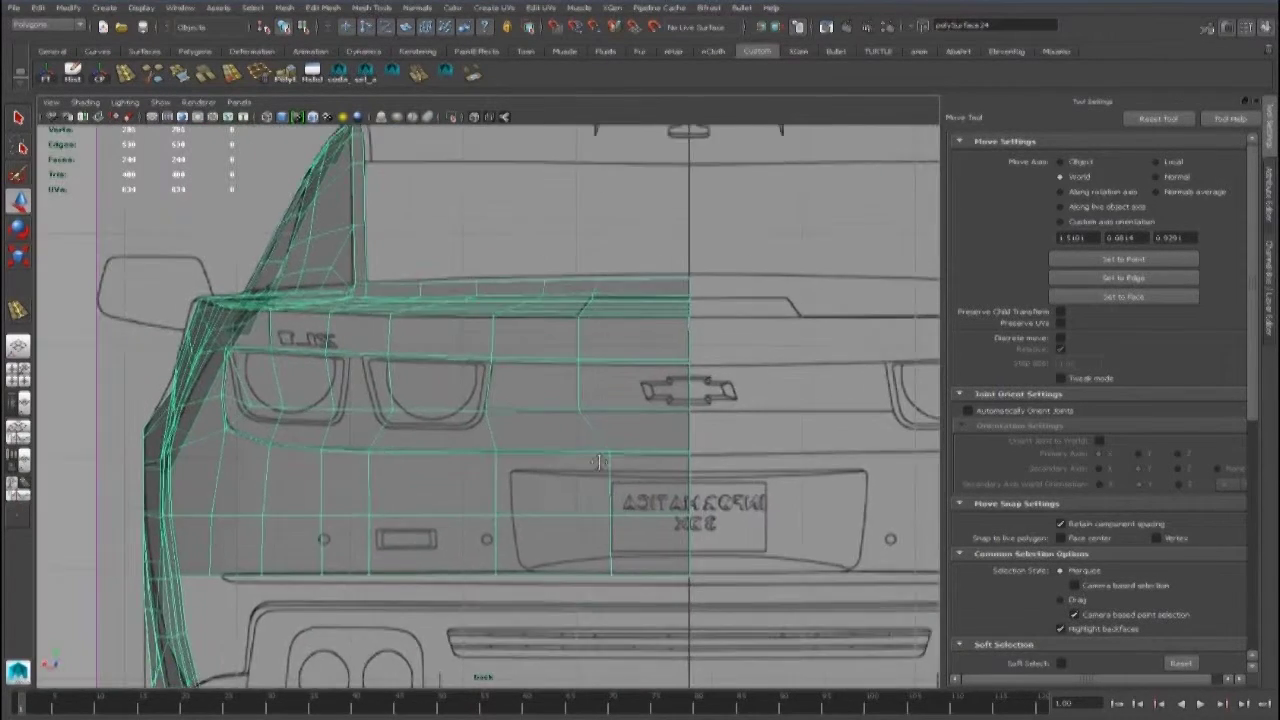
Step: Select a rear-panel edge loop and slide it slightly left along the surface
key(F10)
click(598, 455)
scroll(465, 450, up, 3)
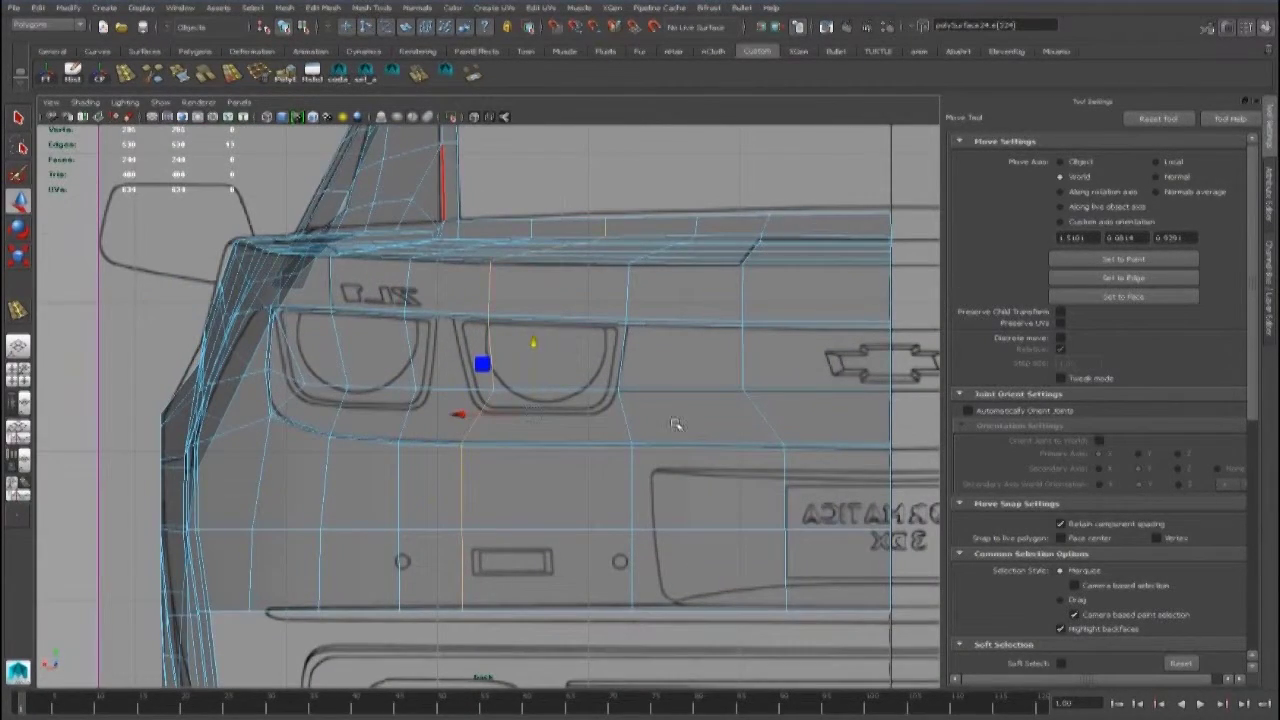
key(alt+s)
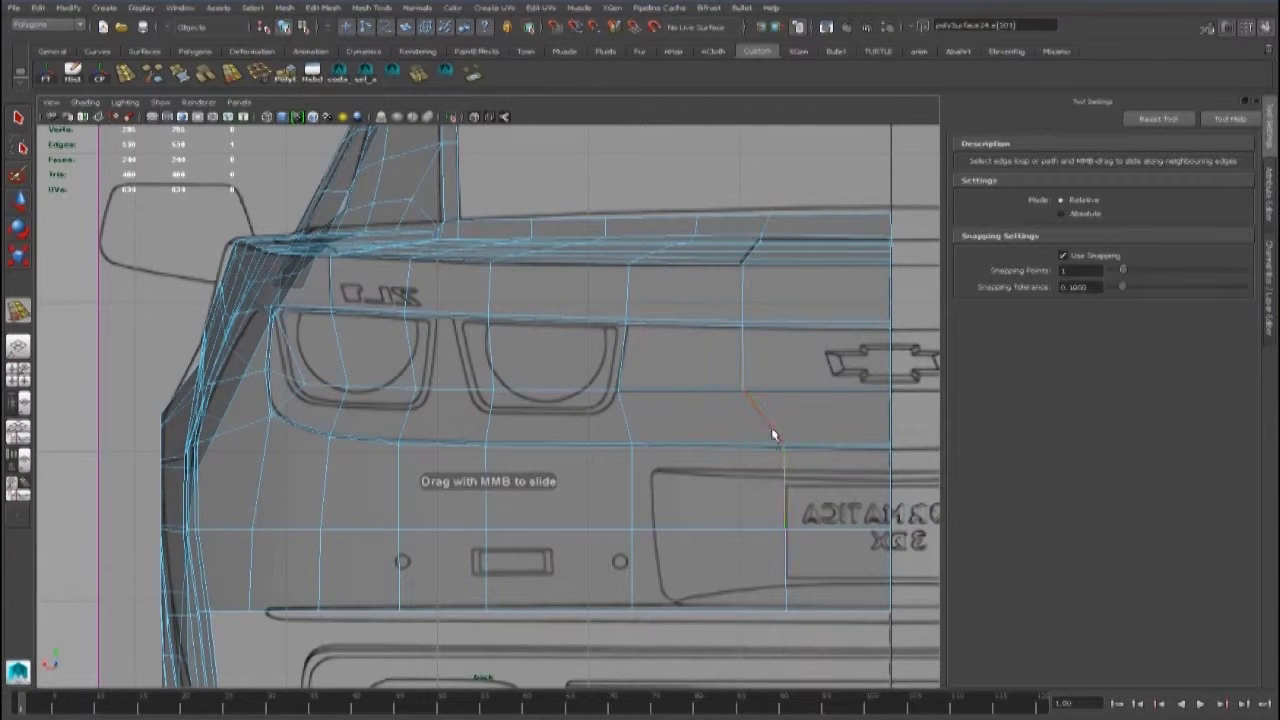
middle_drag(744, 503, 737, 503)
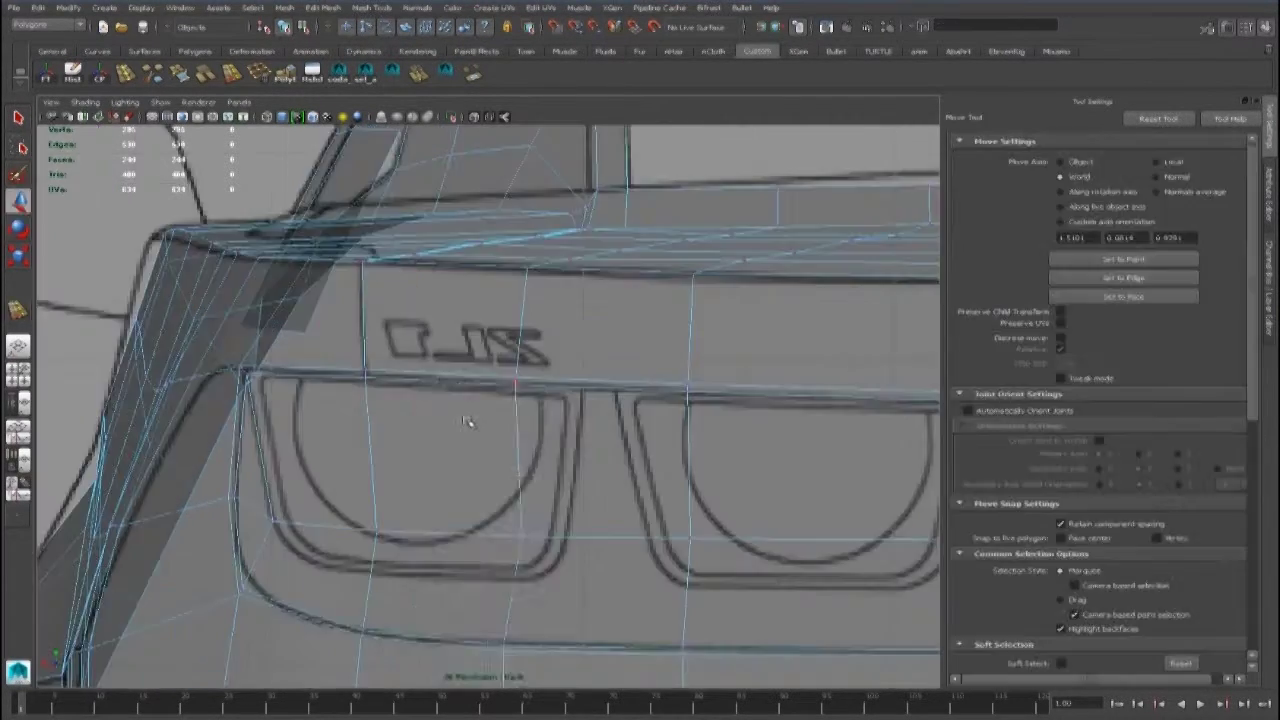
Step: Multi-Cut new edges tracing the tail-light outlines
shift+right_drag(457, 420, 577, 424)
scroll(700, 425, up, 3)
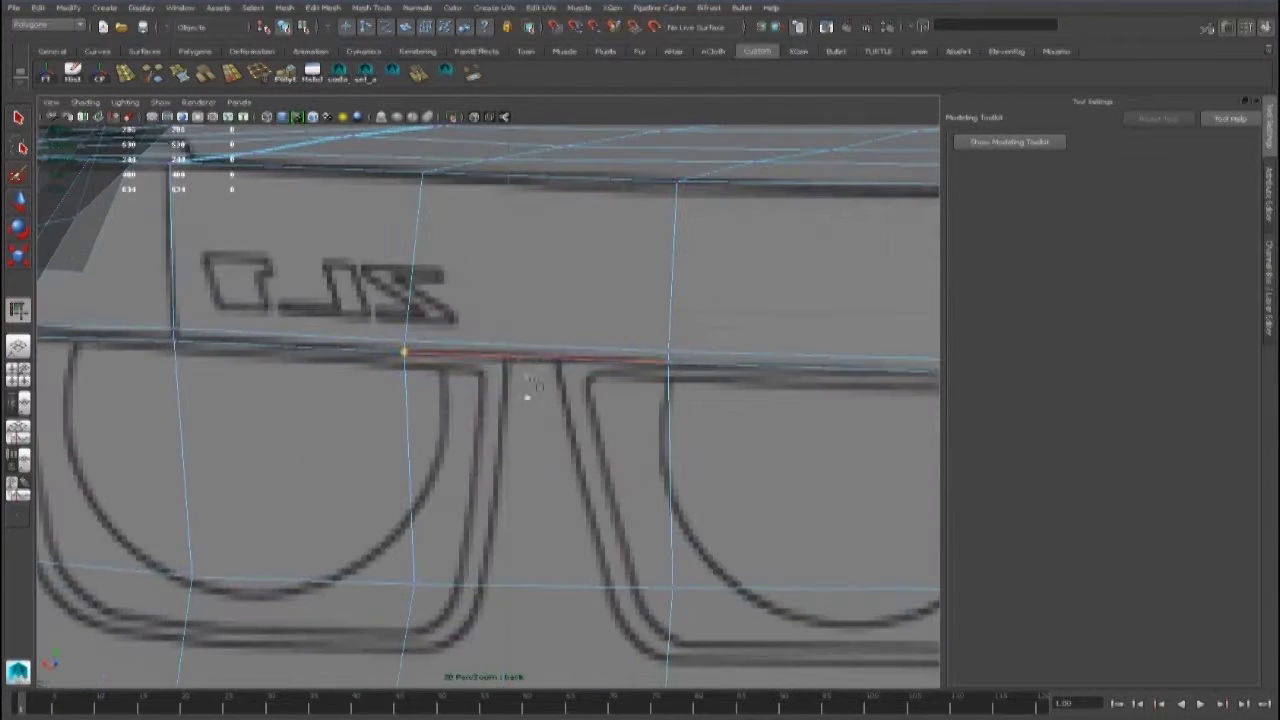
alt+drag(592, 588, 600, 595)
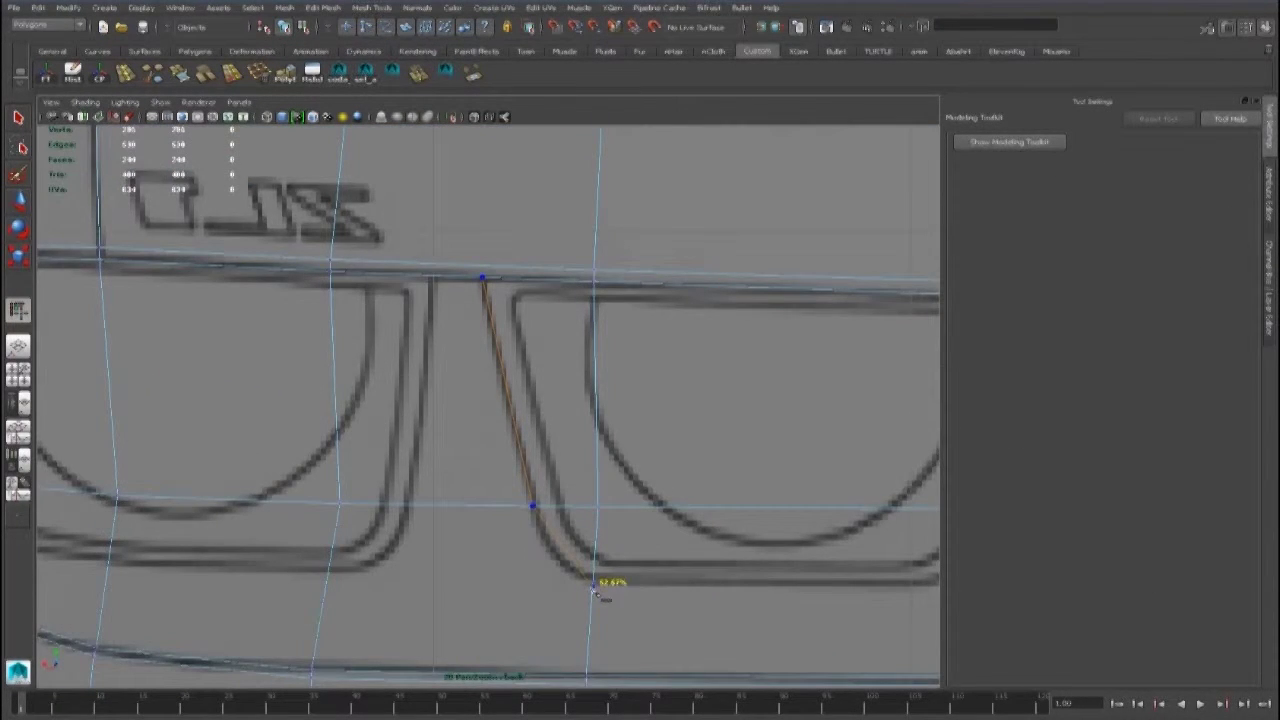
alt+middle_drag(722, 606, 668, 550)
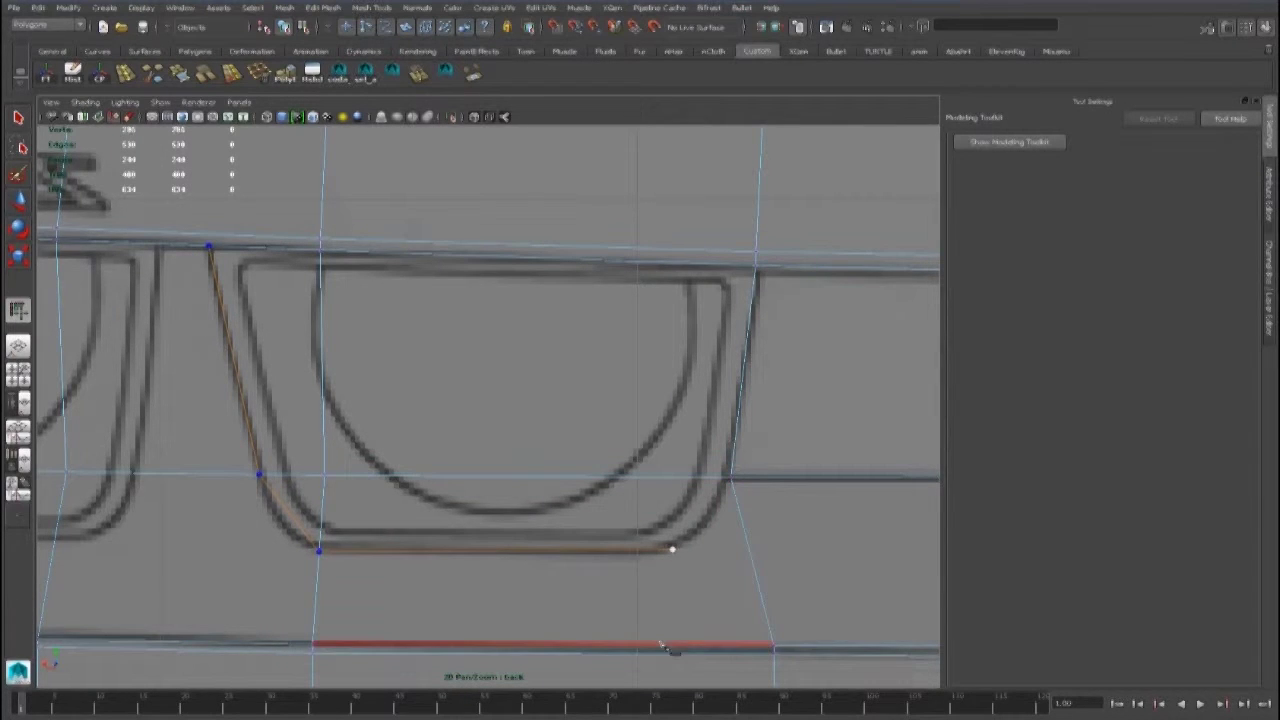
click(700, 646)
scroll(557, 494, down, 5)
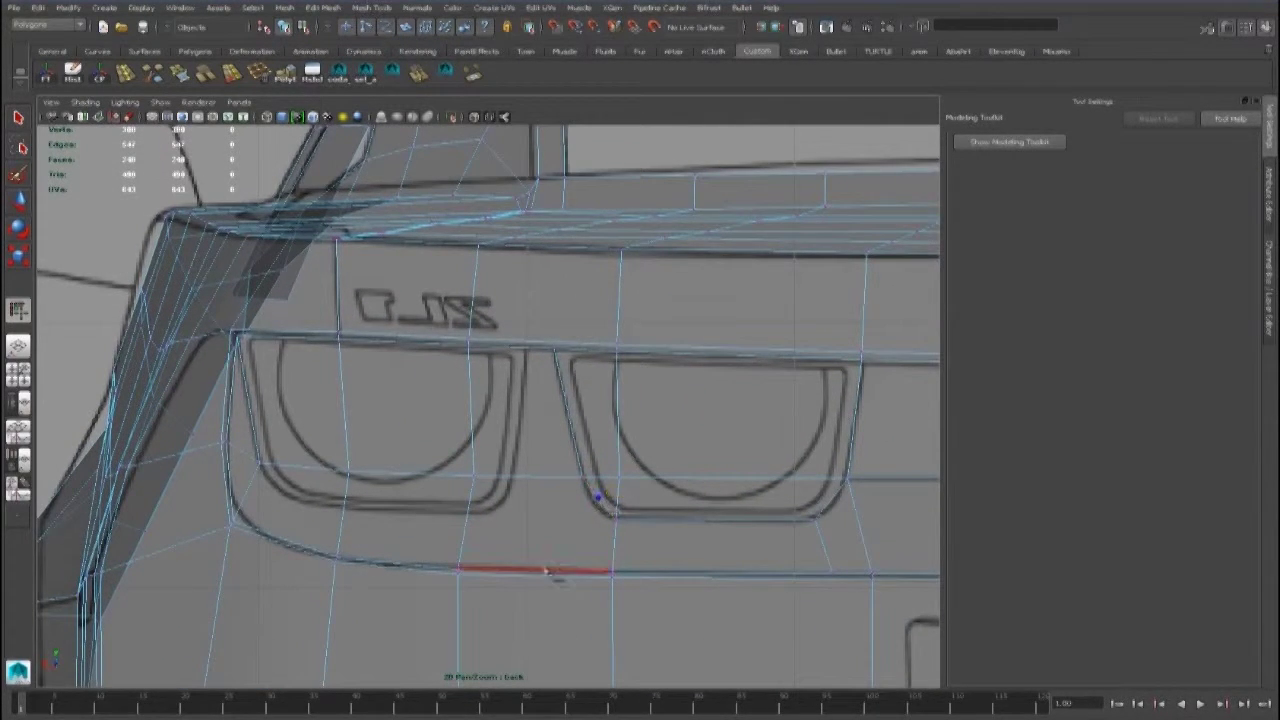
Step: Reposition a vertex beside the left tail light, then select two tail-light faces
key(w)
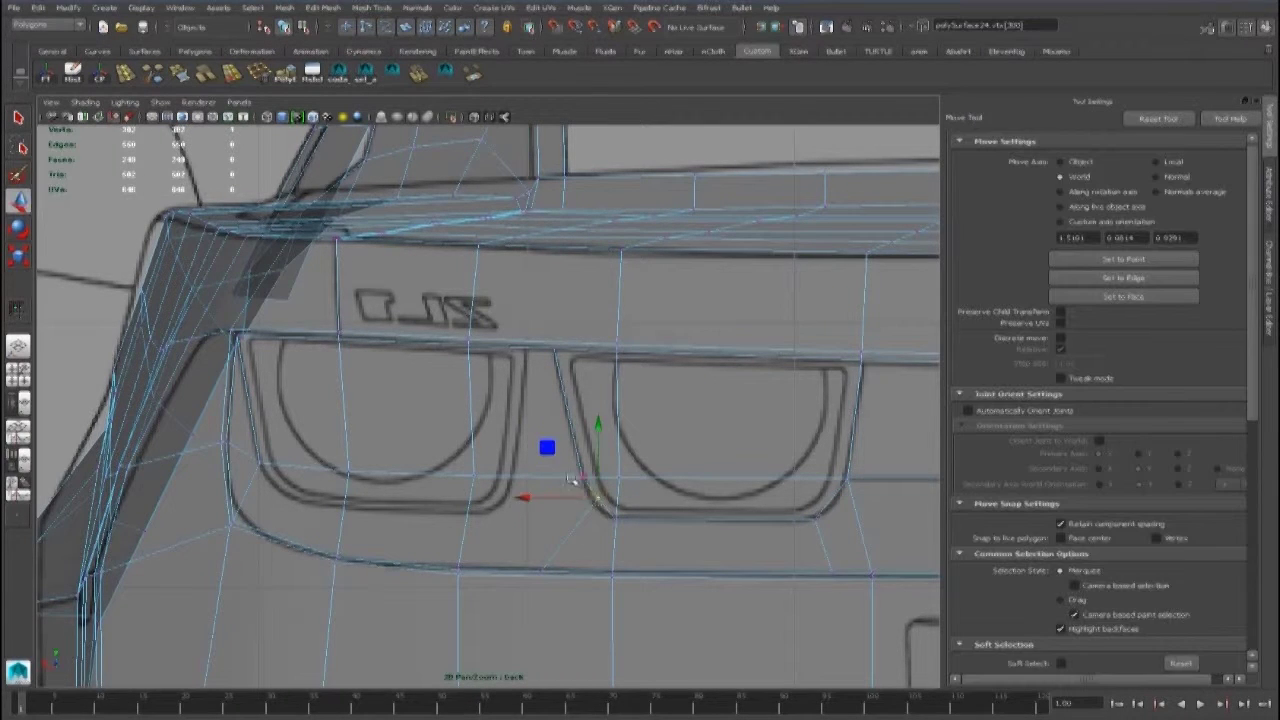
click(594, 503)
alt+drag(594, 503, 463, 460)
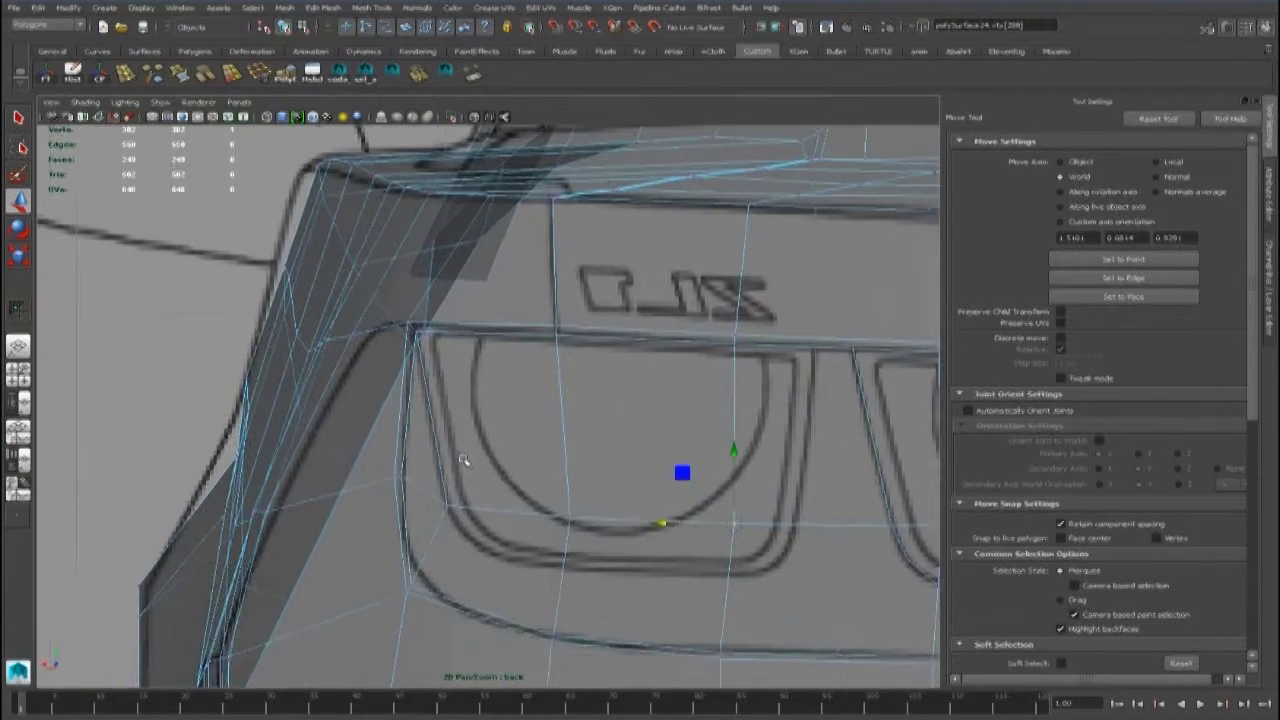
shift+right_drag(403, 388, 448, 508)
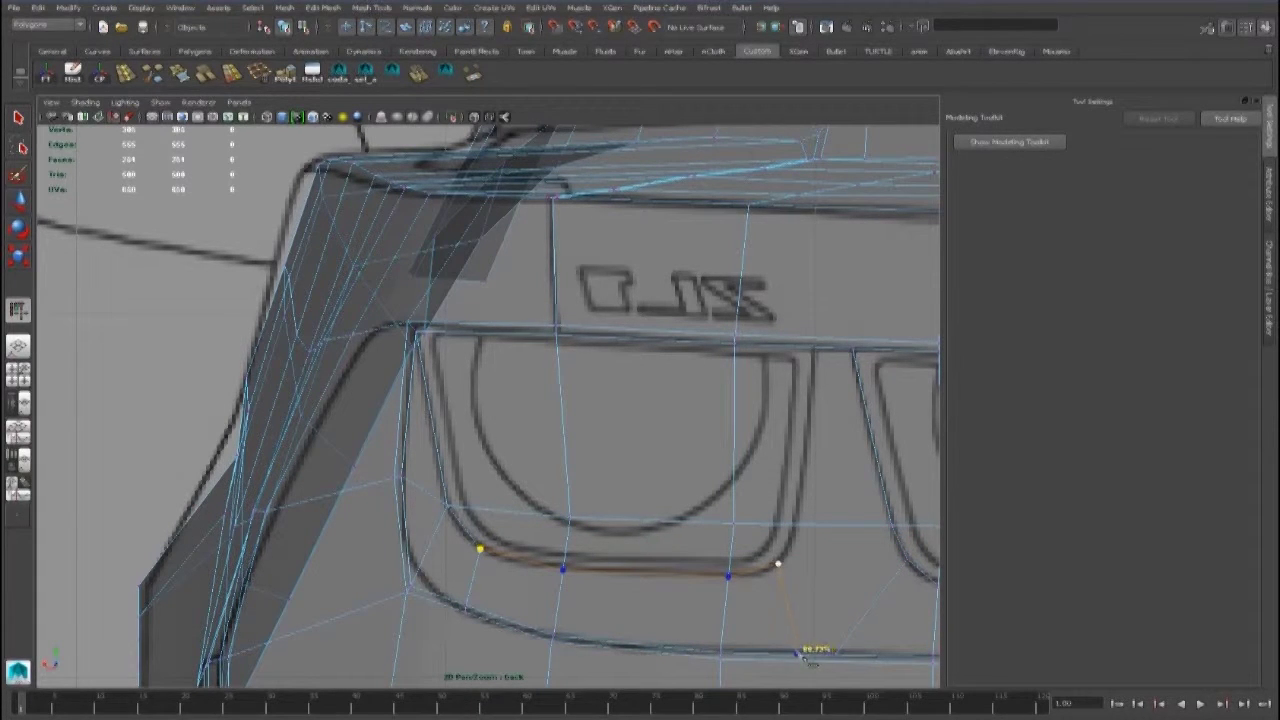
alt+drag(790, 548, 580, 455)
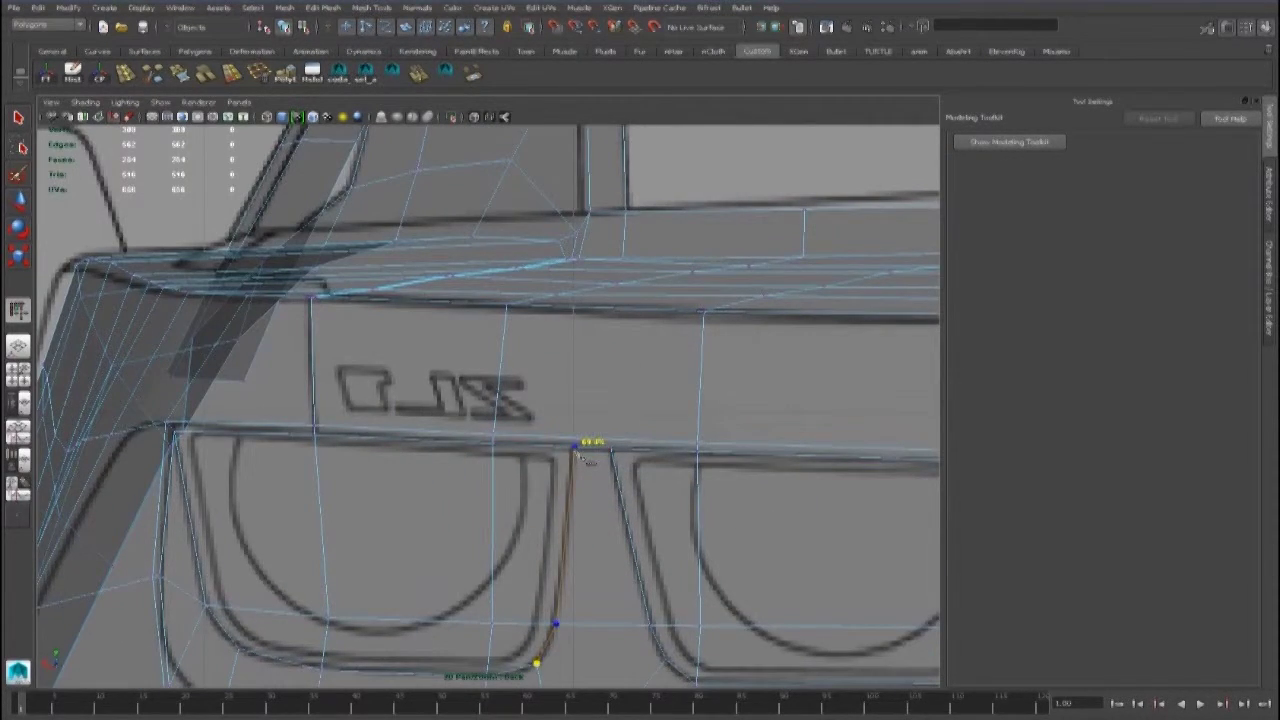
scroll(500, 480, down, 5)
scroll(500, 480, up, 3)
key(q)
drag(360, 420, 400, 512)
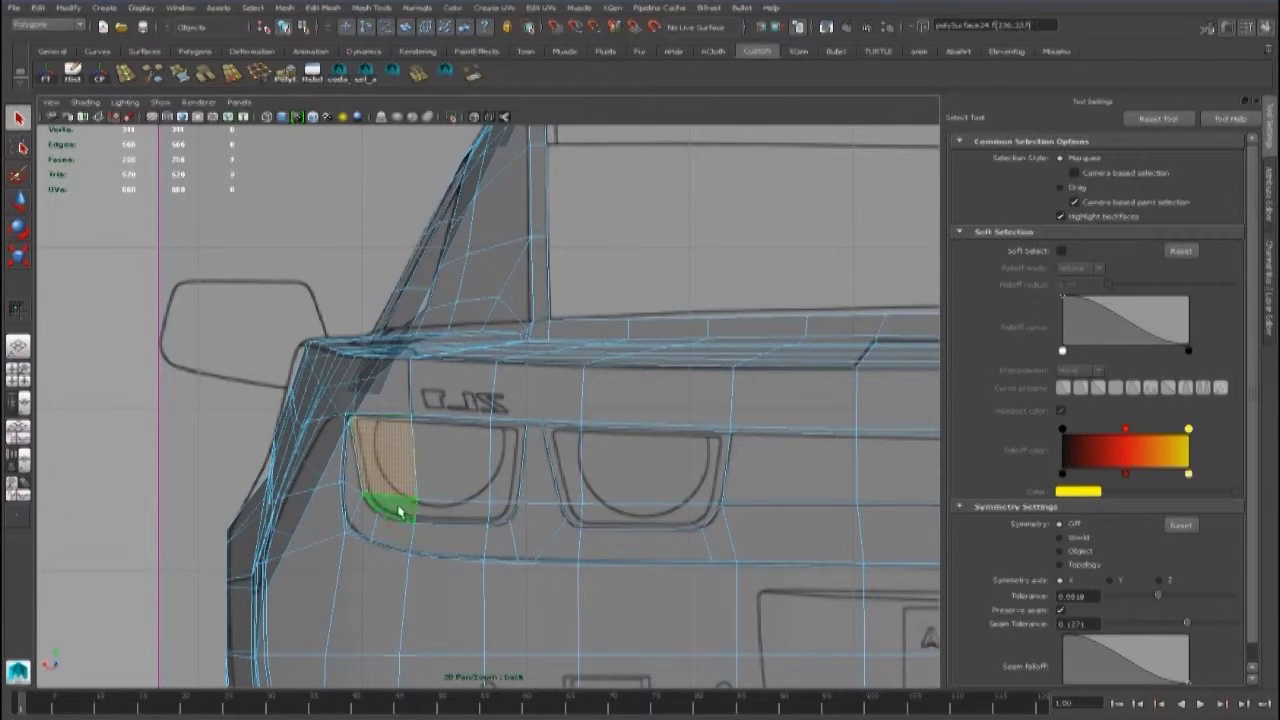
Step: Extrude the tail-light faces and scale them inward to form an inset border
click(414, 509)
scroll(414, 509, up, 5)
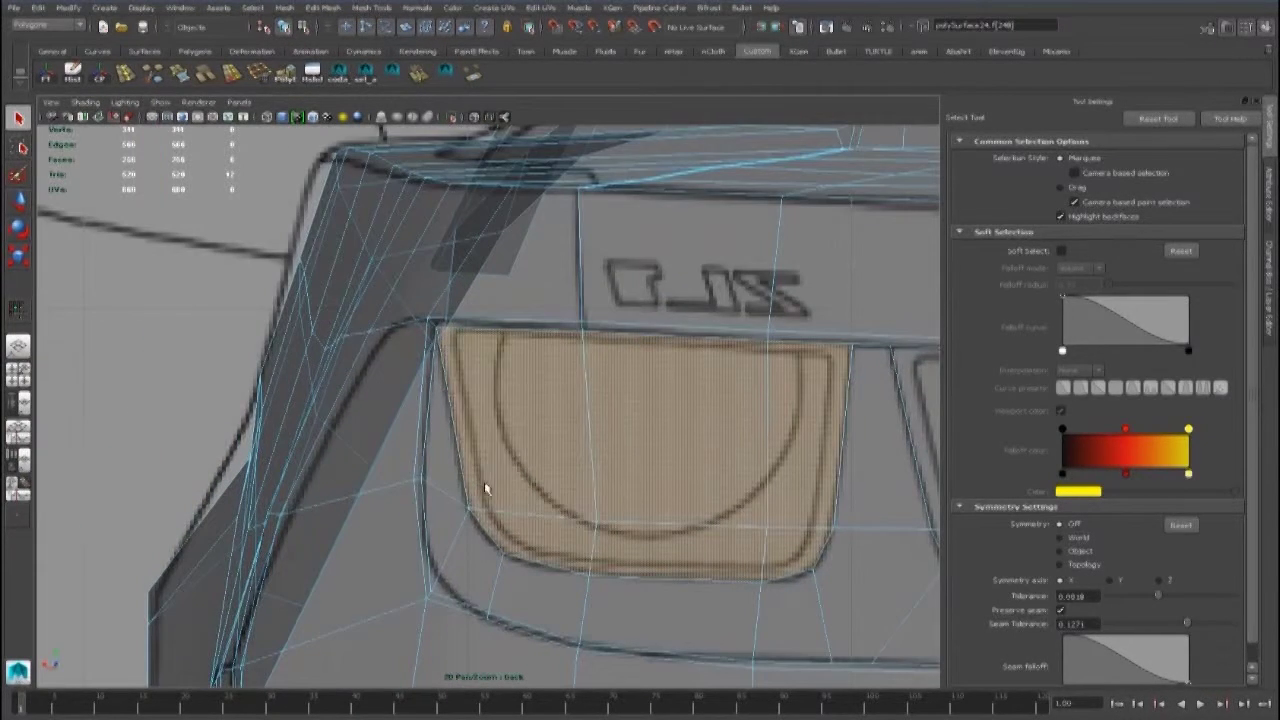
key(ctrl+e)
key(r)
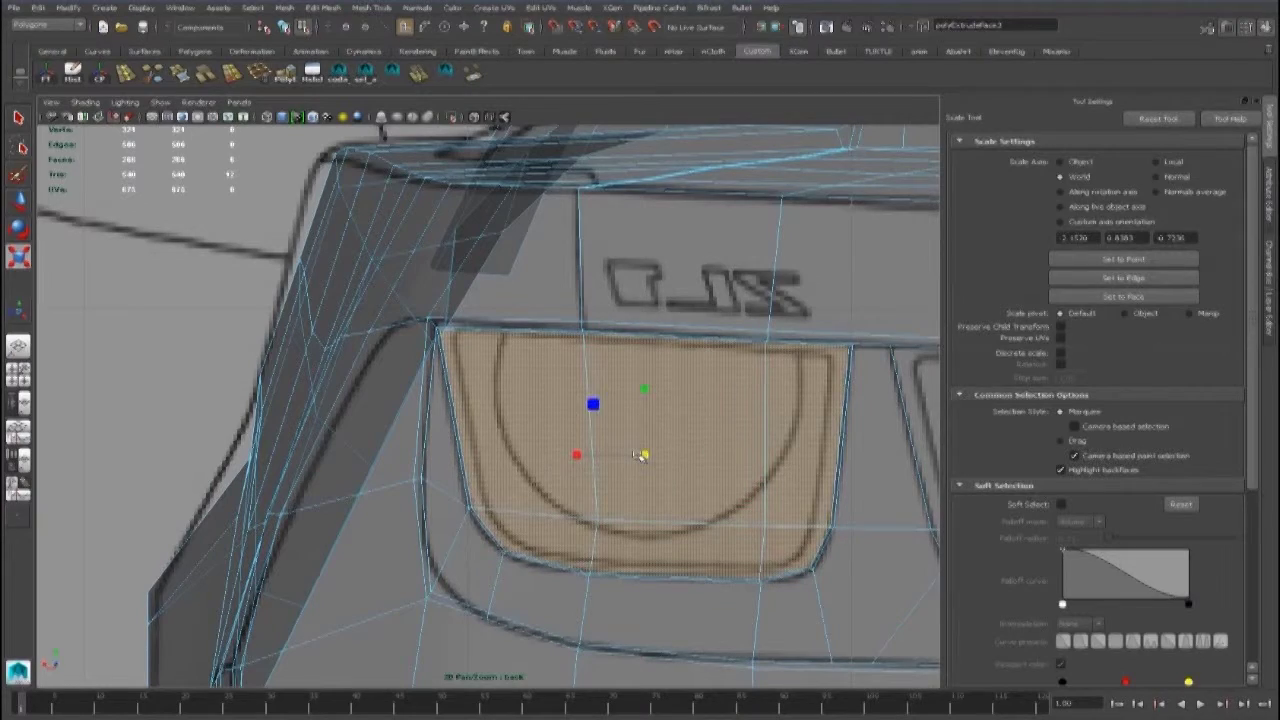
key(ctrl+e)
key(w)
scroll(641, 455, down, 6)
alt+drag(641, 455, 443, 467)
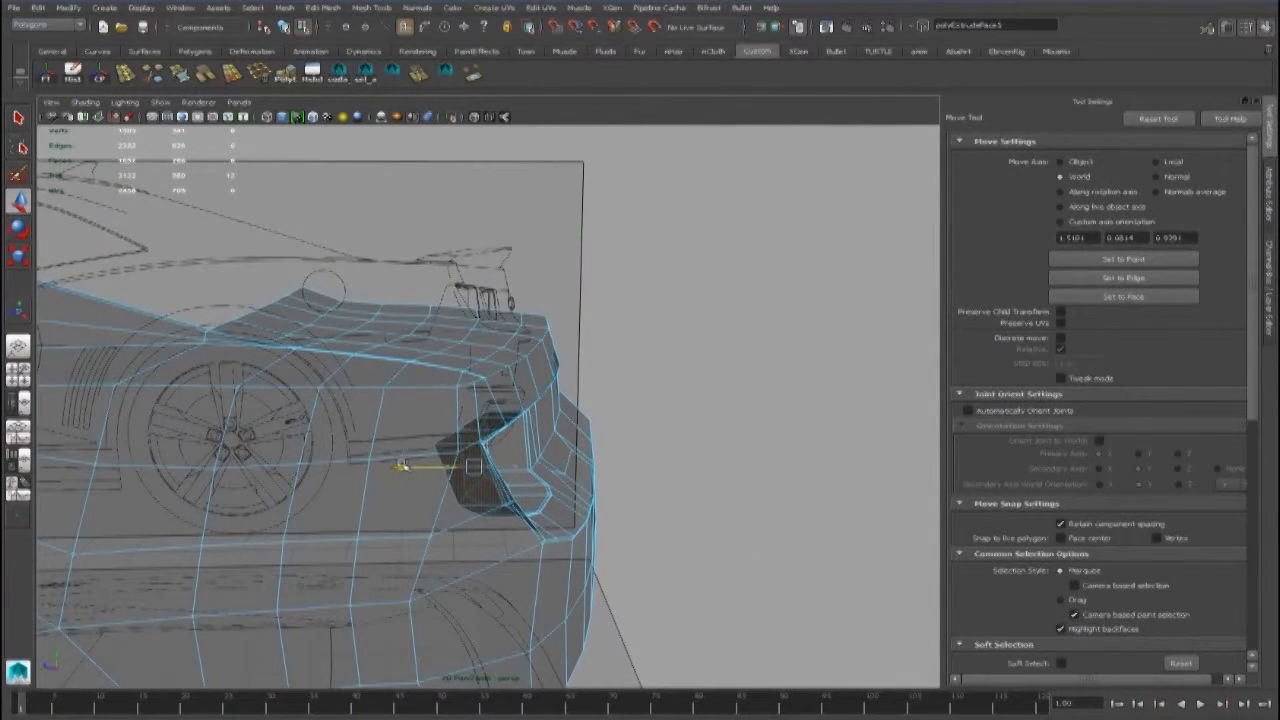
key(ctrl+e)
key(w)
Step: Cut a new edge across the rear panel below the tail lights
key(F8)
alt+drag(400, 463, 520, 470)
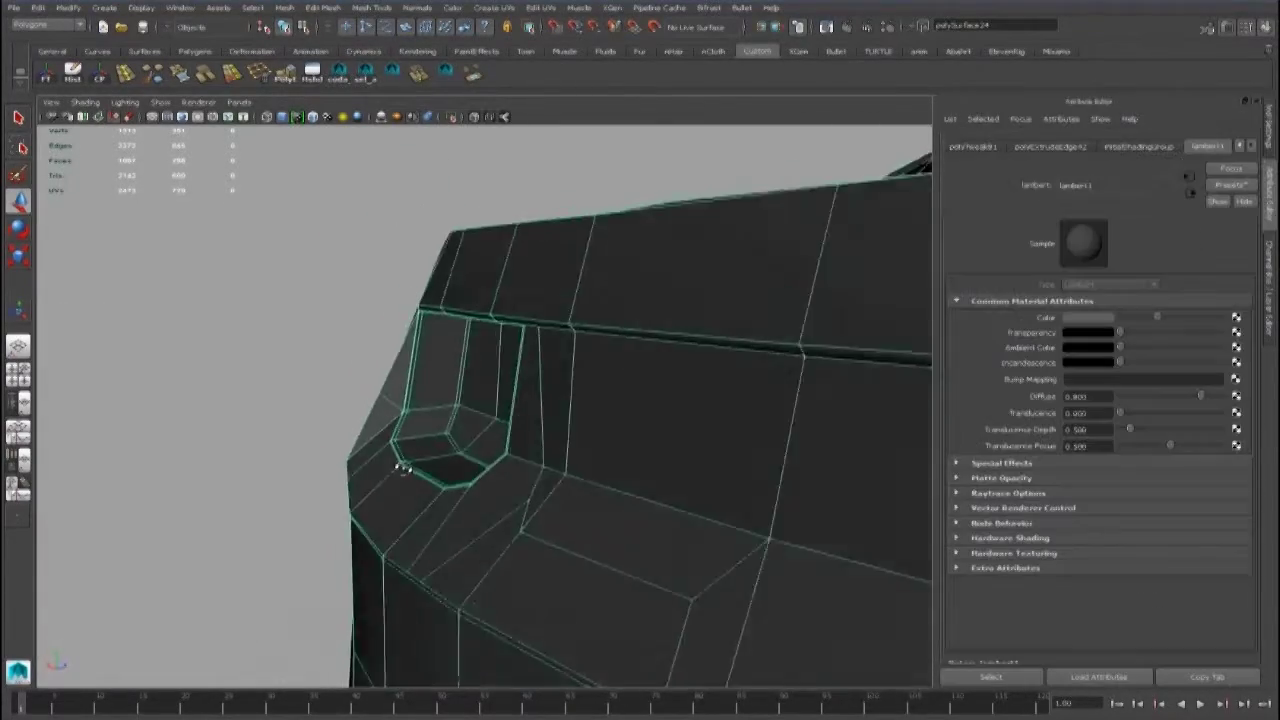
scroll(600, 471, up, 4)
key(space)
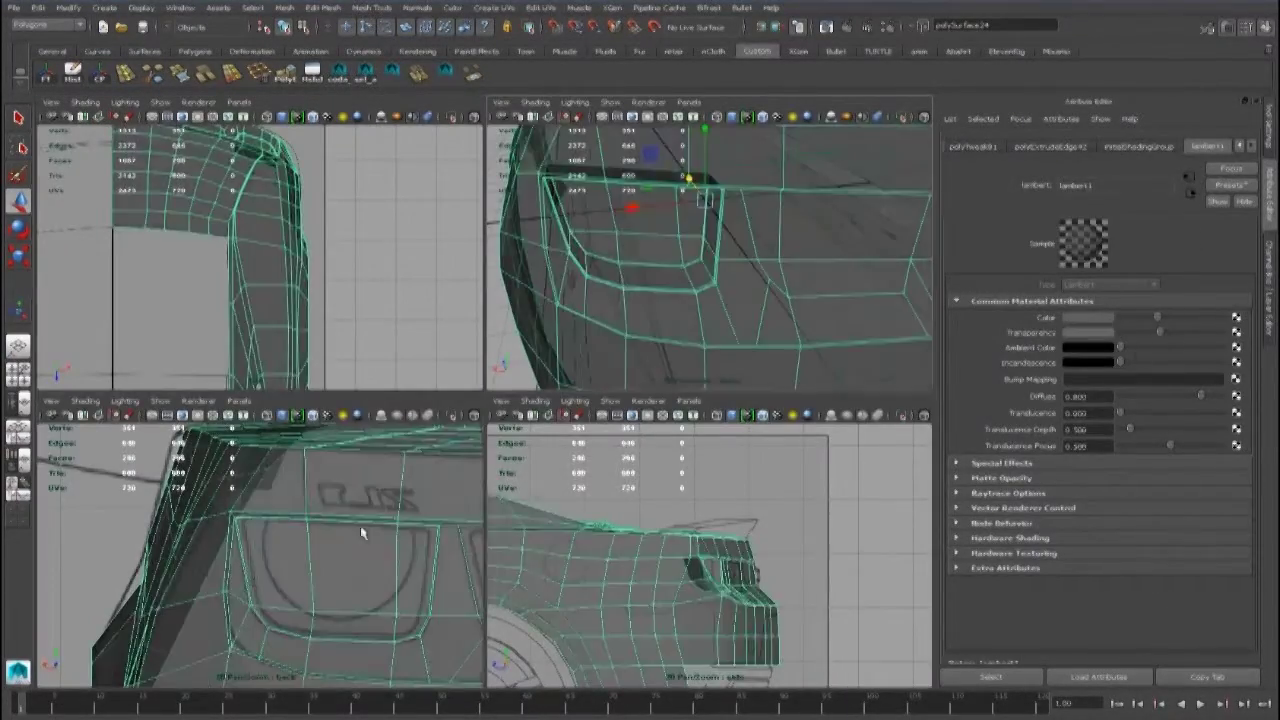
key(space)
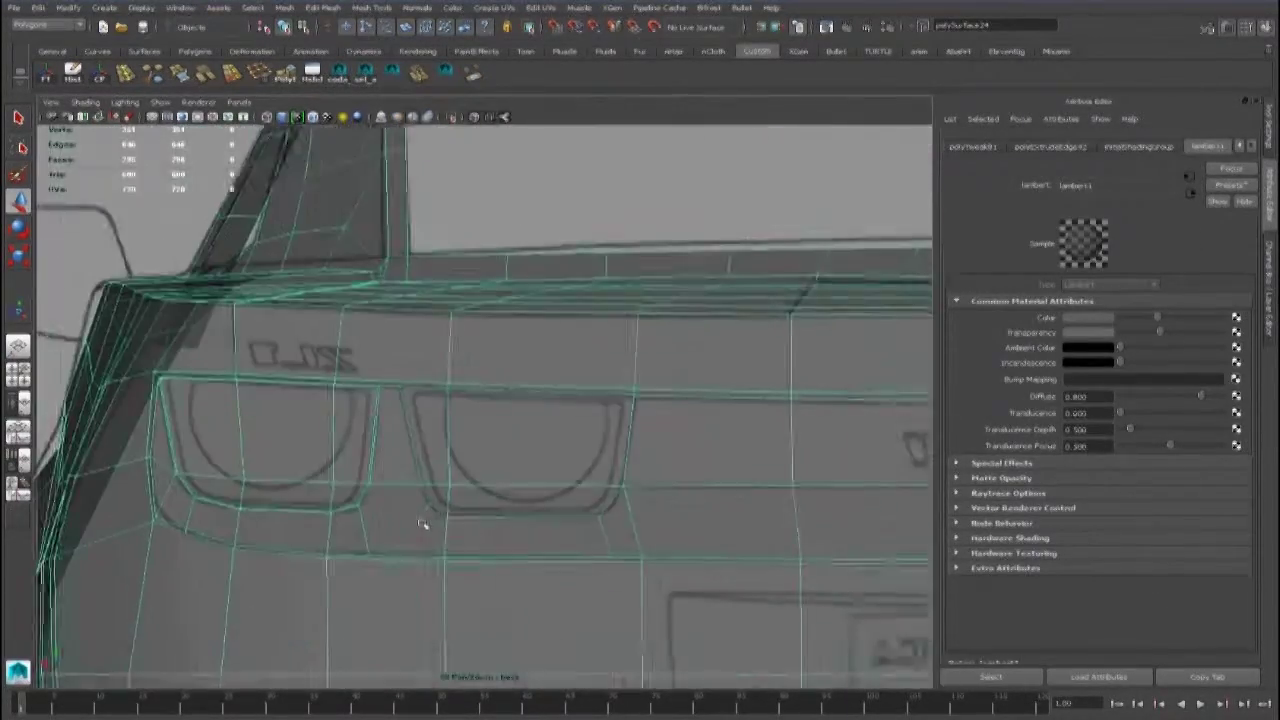
scroll(546, 486, up, 5)
shift+right_drag(520, 440, 468, 465)
click(573, 452)
right_click(573, 452)
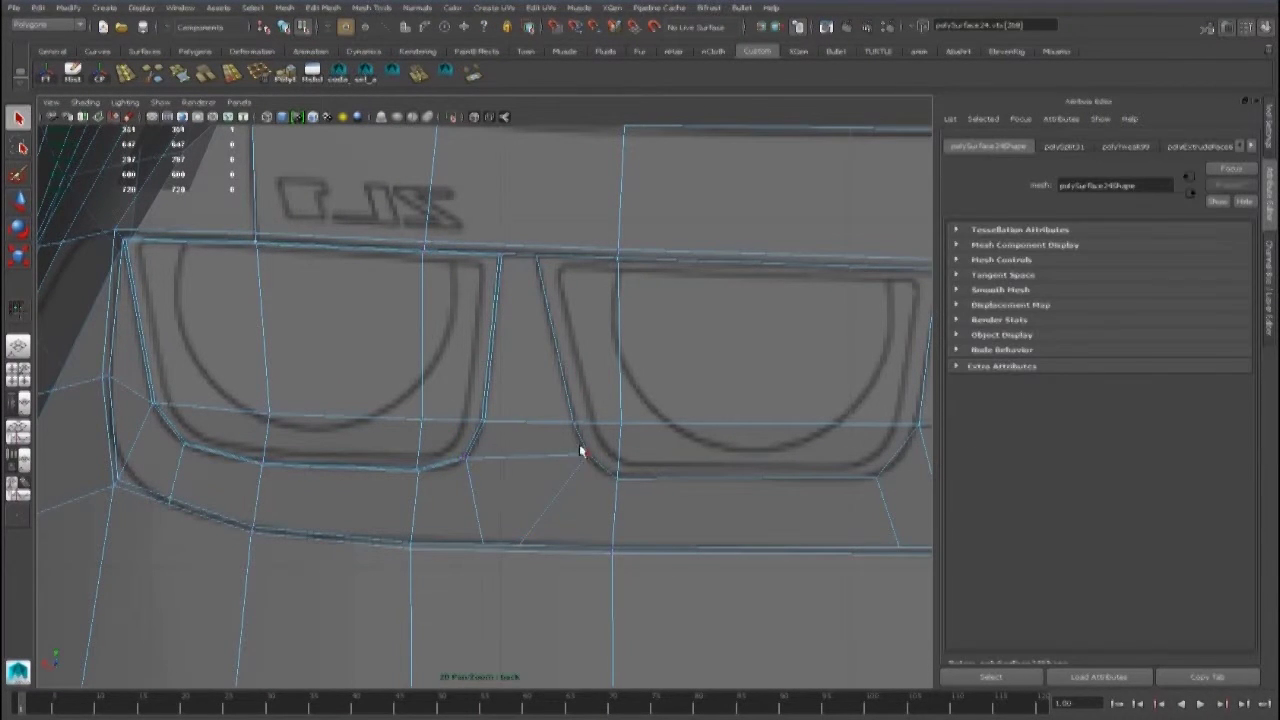
Step: Extrude the right tail-light lens face twice to recess it
alt+middle_drag(587, 390, 530, 495)
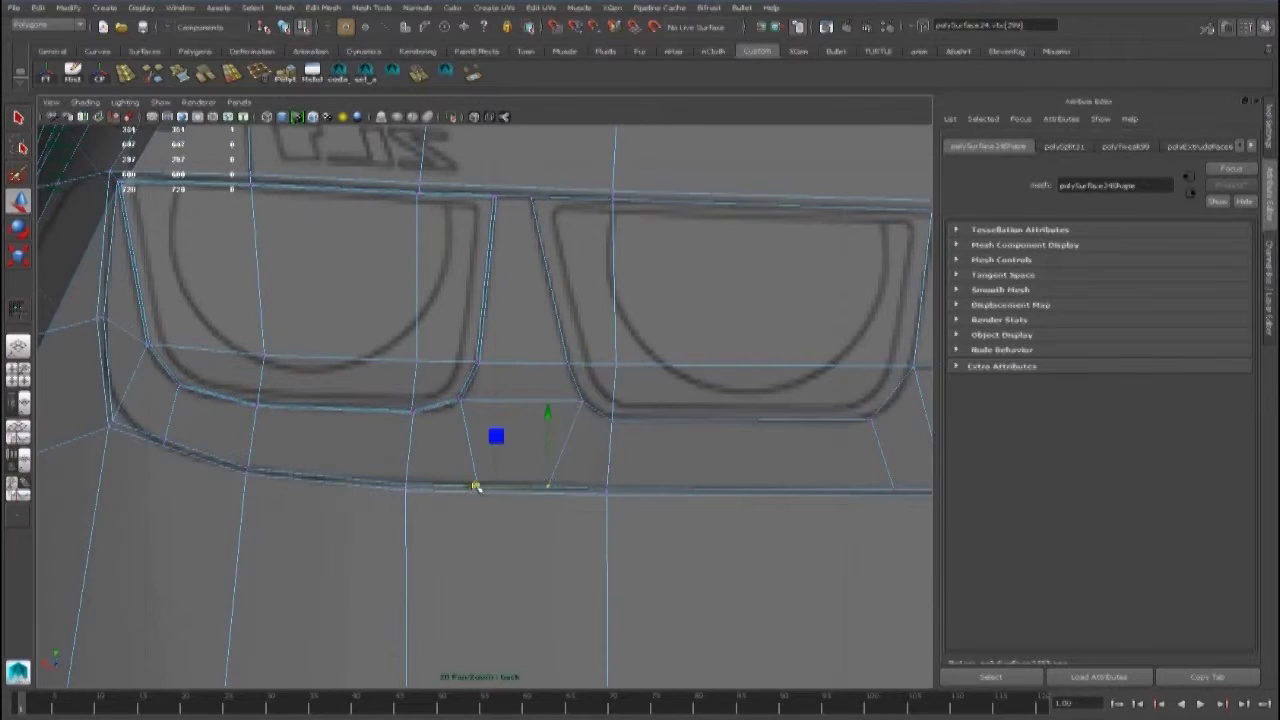
alt+drag(405, 486, 414, 443)
click(514, 523)
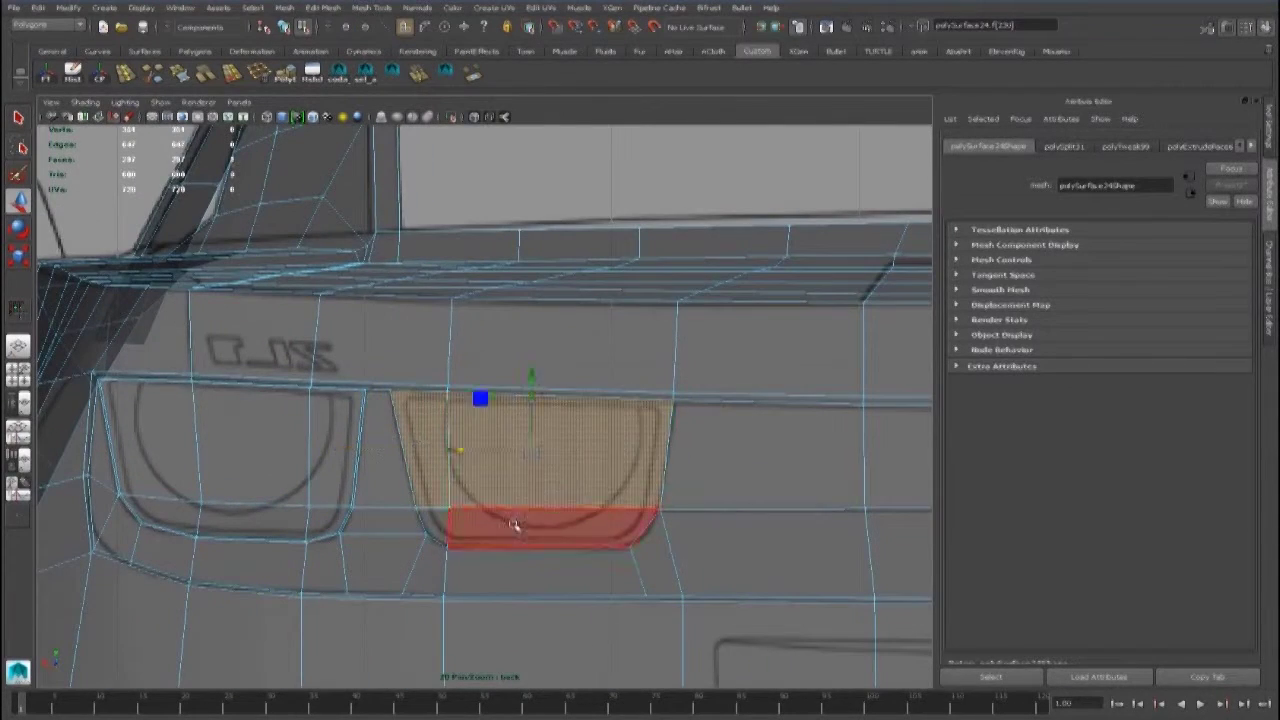
scroll(487, 494, up, 2)
key(ctrl+e)
scroll(525, 470, up, 2)
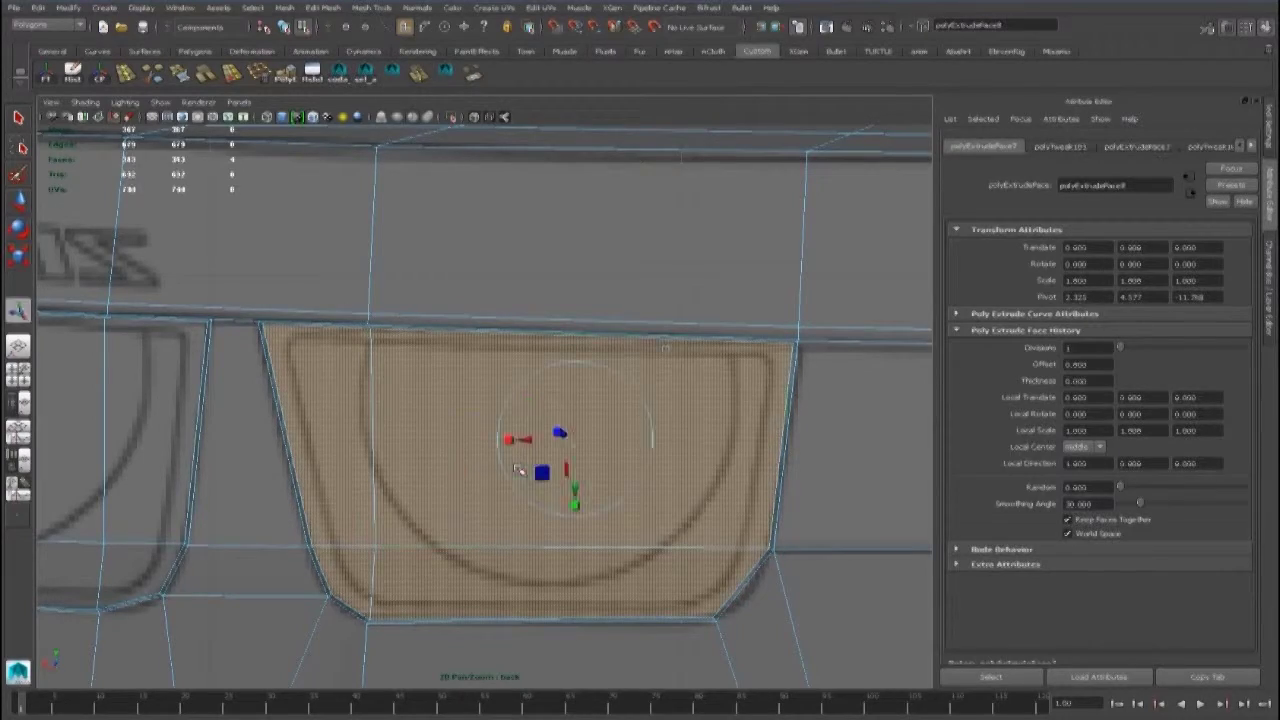
scroll(634, 391, down, 3)
alt+drag(634, 391, 700, 440)
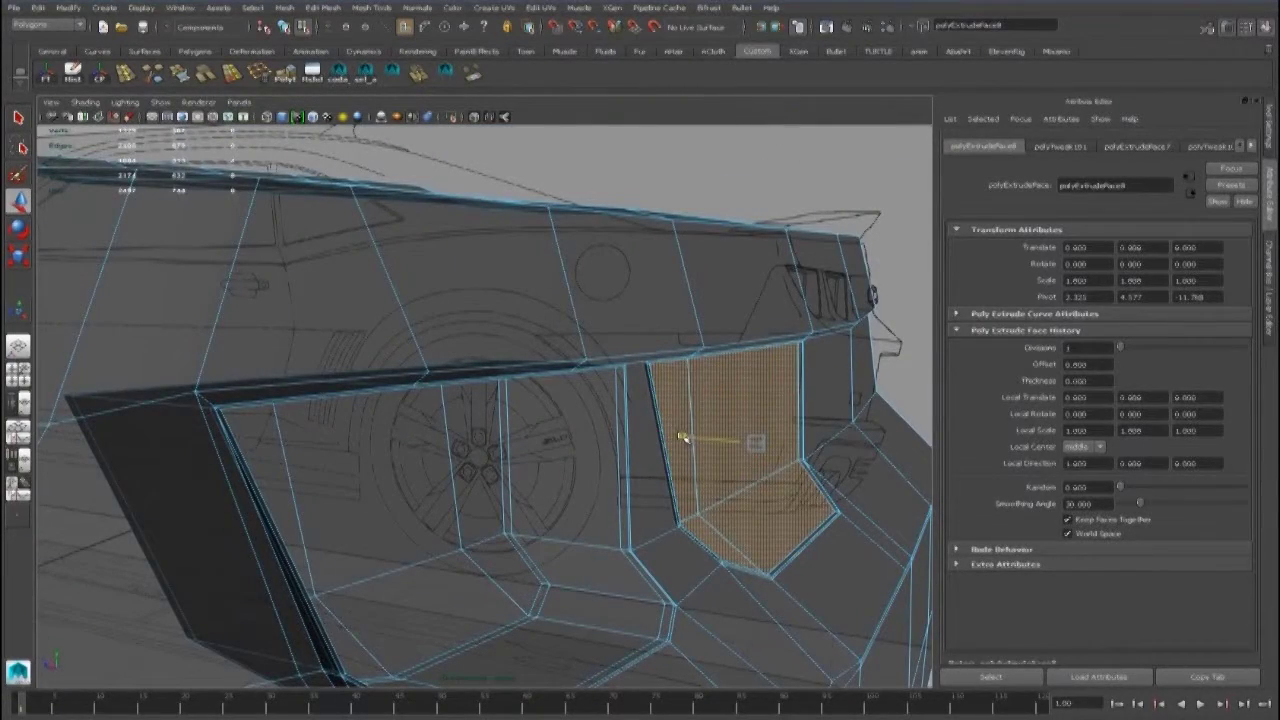
key(ctrl+e)
alt+drag(684, 440, 508, 397)
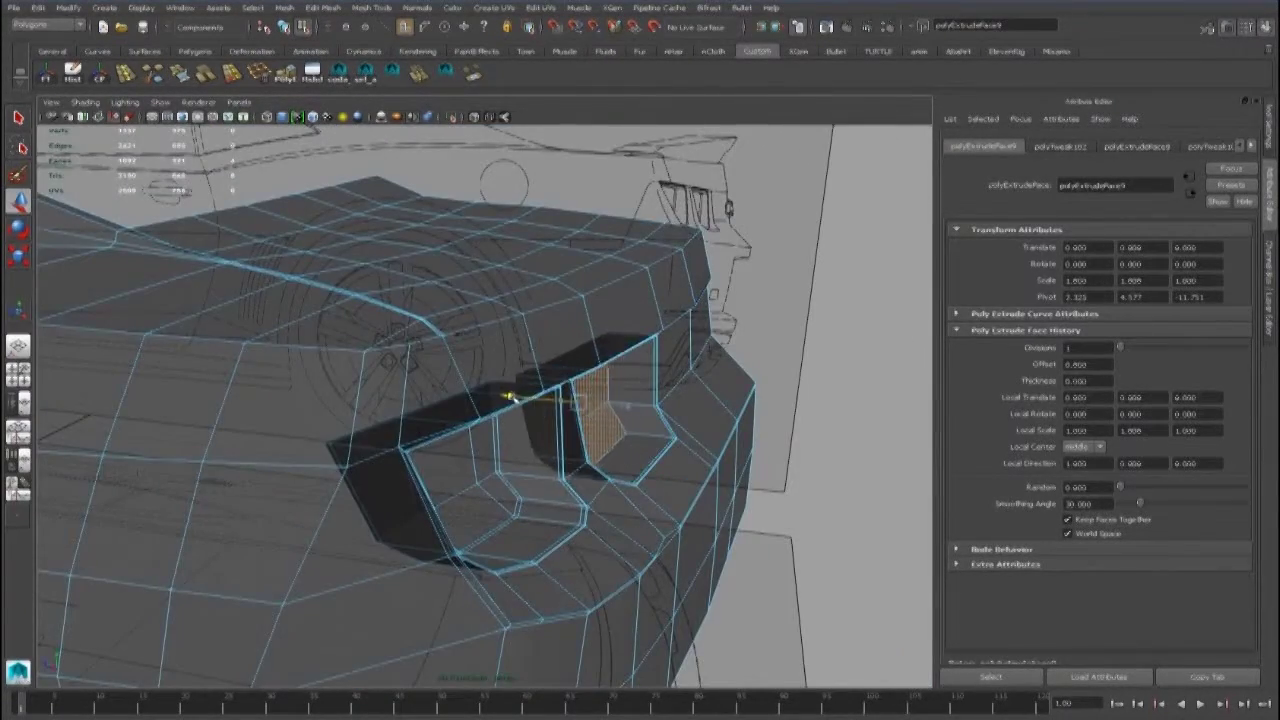
shift+right_drag(614, 371, 657, 343)
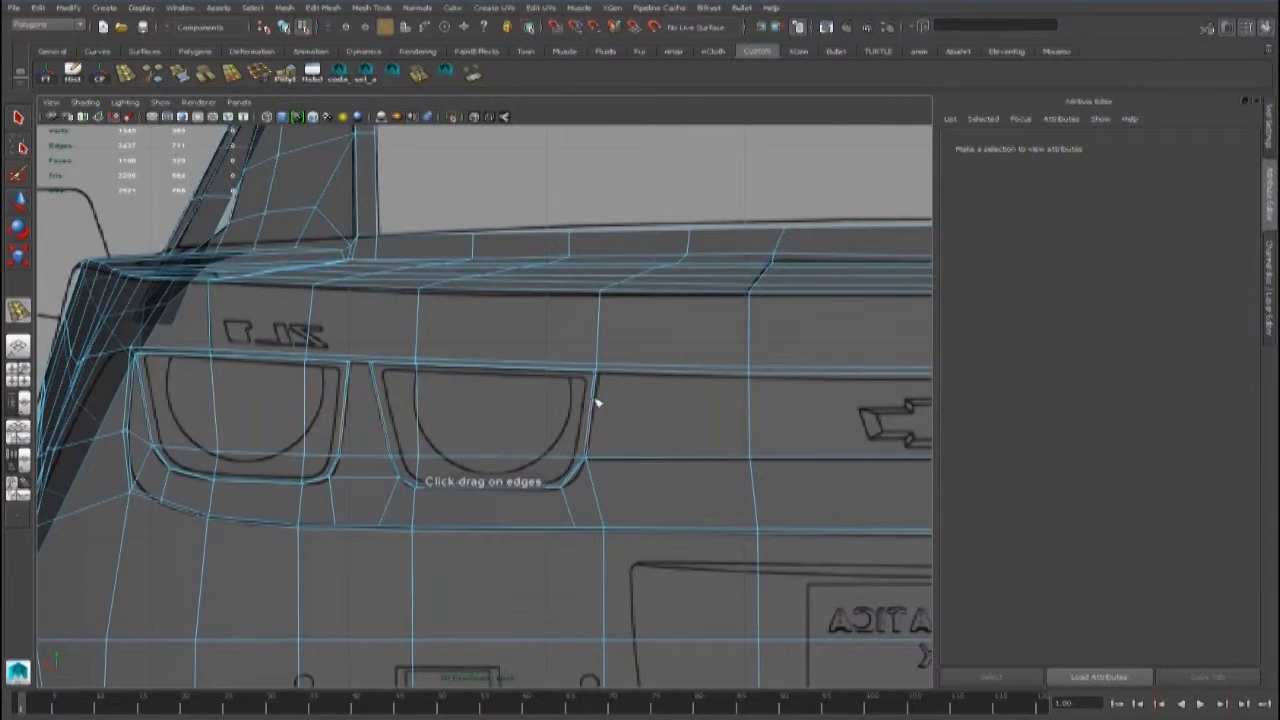
Step: Insert an edge loop along the tail-light lens edge
click(603, 381)
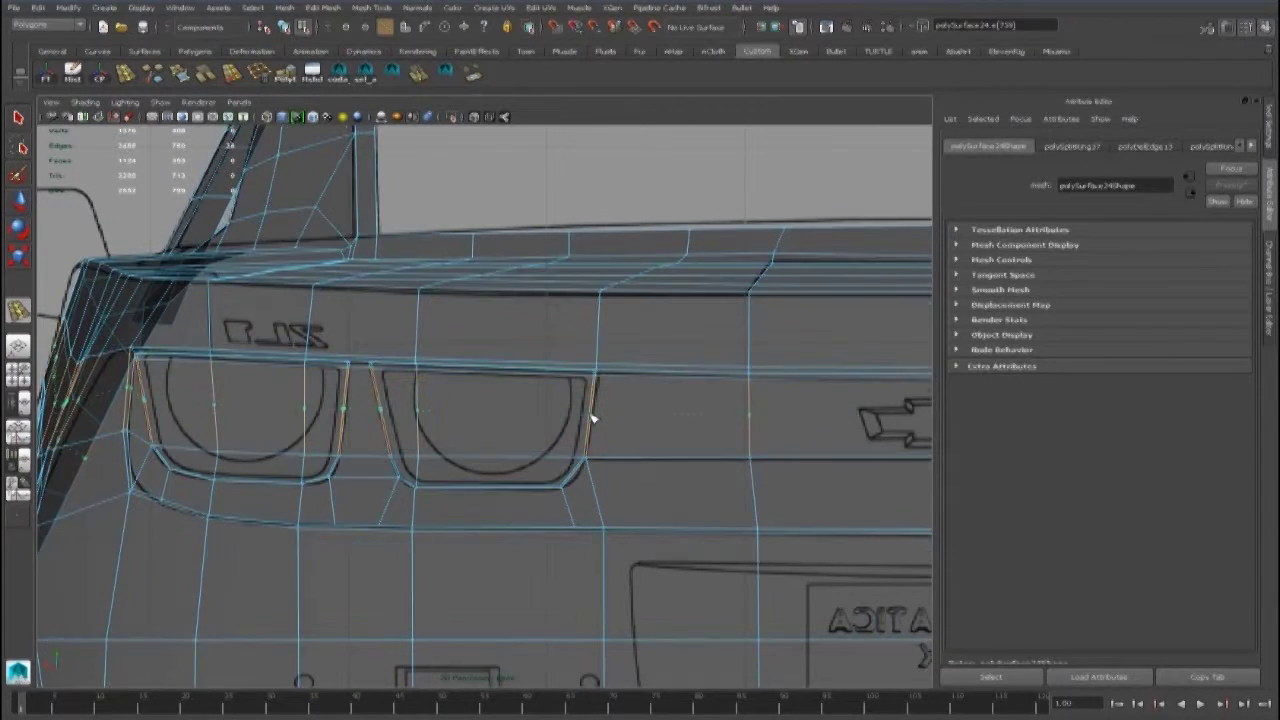
scroll(596, 405, down, 6)
alt+drag(600, 400, 444, 477)
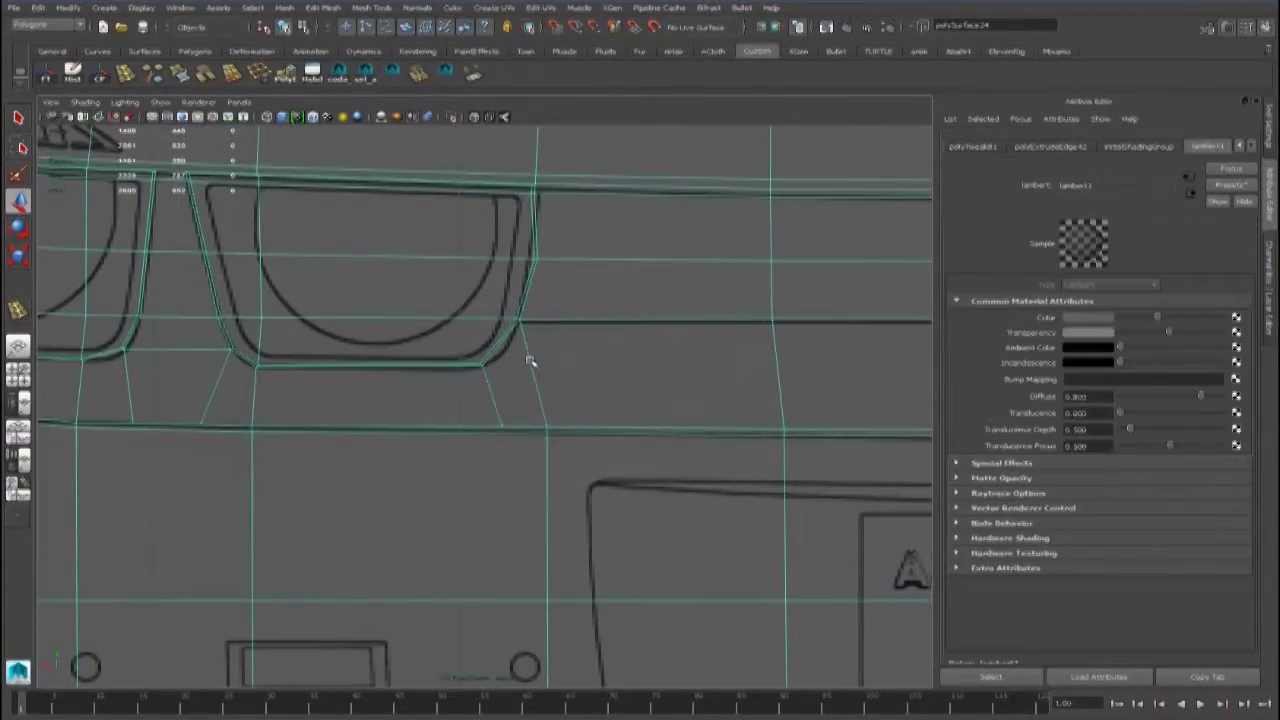
key(F10)
scroll(503, 446, up, 5)
scroll(512, 447, down, 6)
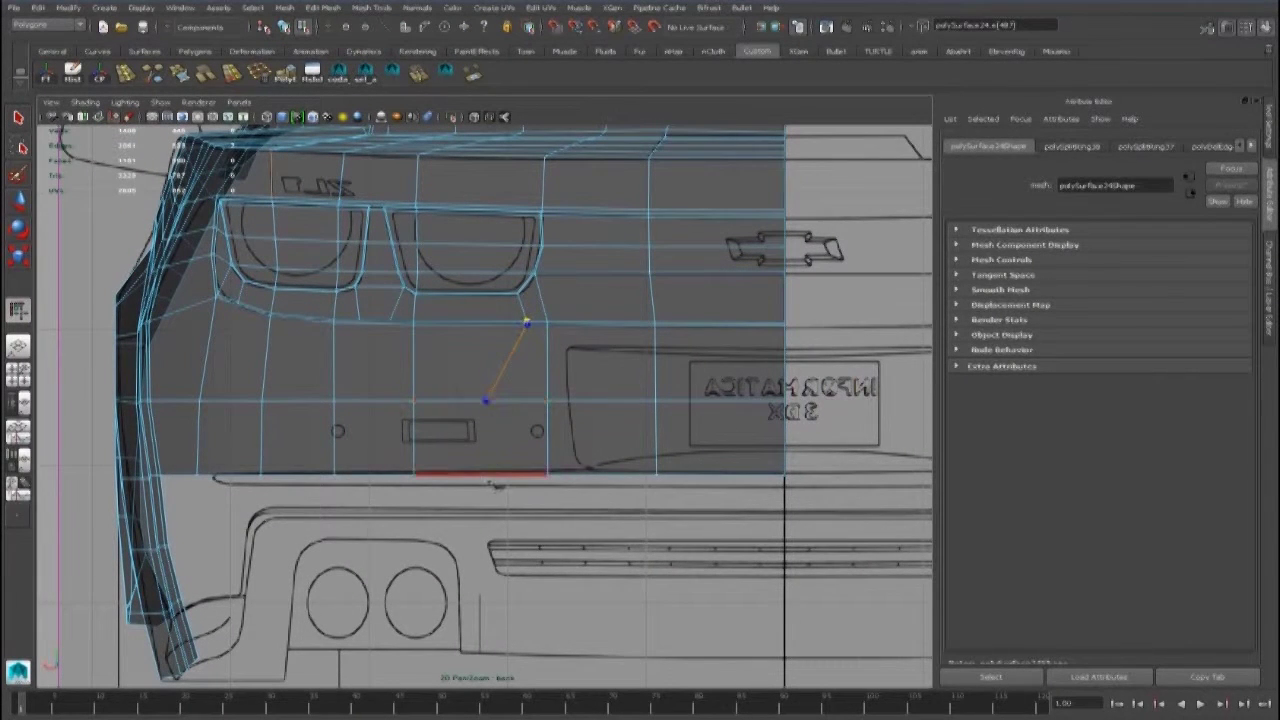
Step: Move a bumper vertex to match the blueprint line
right_drag(520, 305, 520, 280)
scroll(506, 366, up, 3)
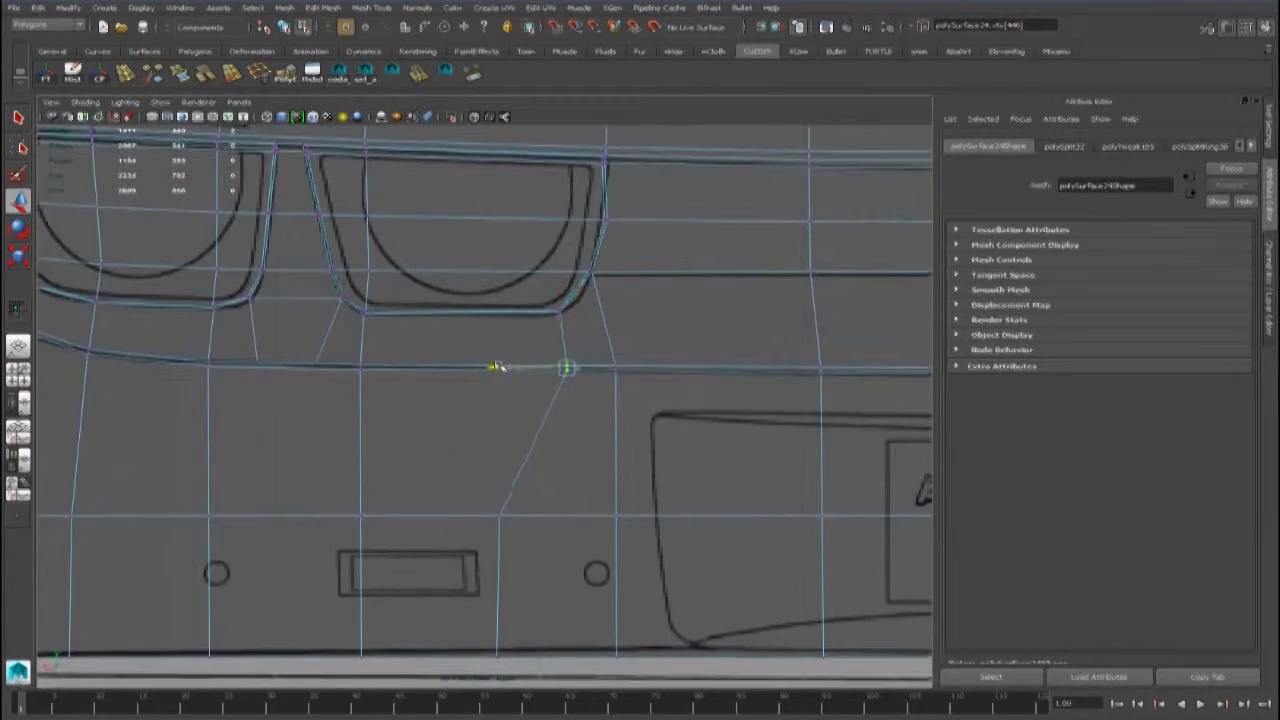
alt+drag(447, 362, 630, 305)
scroll(494, 371, up, 5)
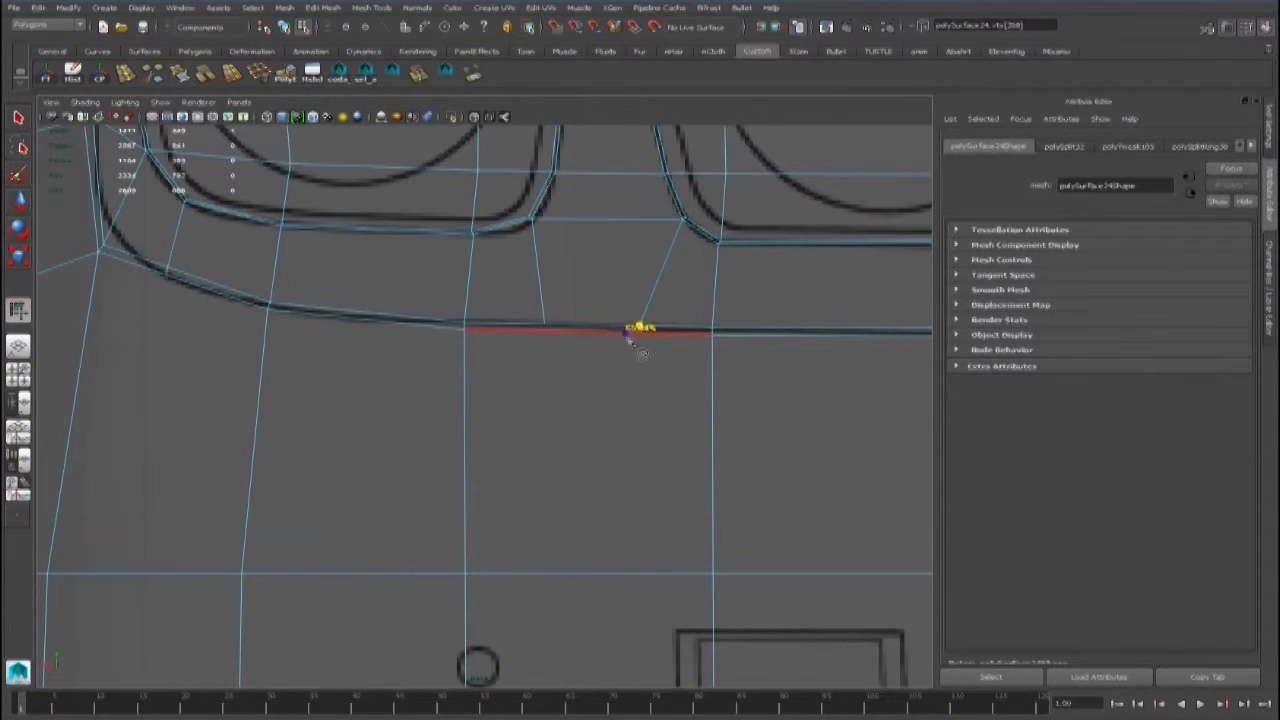
Step: Multi-Cut a new edge down from the lens corner
alt+drag(643, 343, 657, 477)
scroll(537, 312, down, 5)
scroll(657, 477, up, 6)
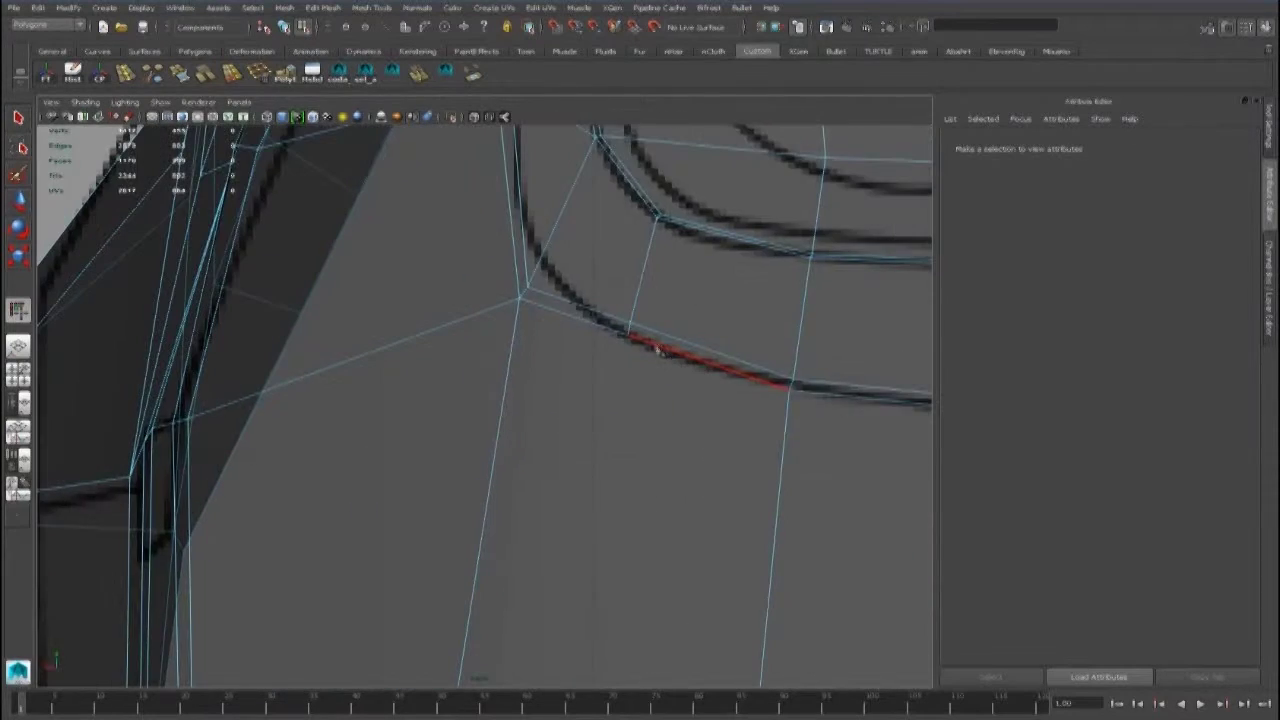
alt+drag(657, 348, 560, 300)
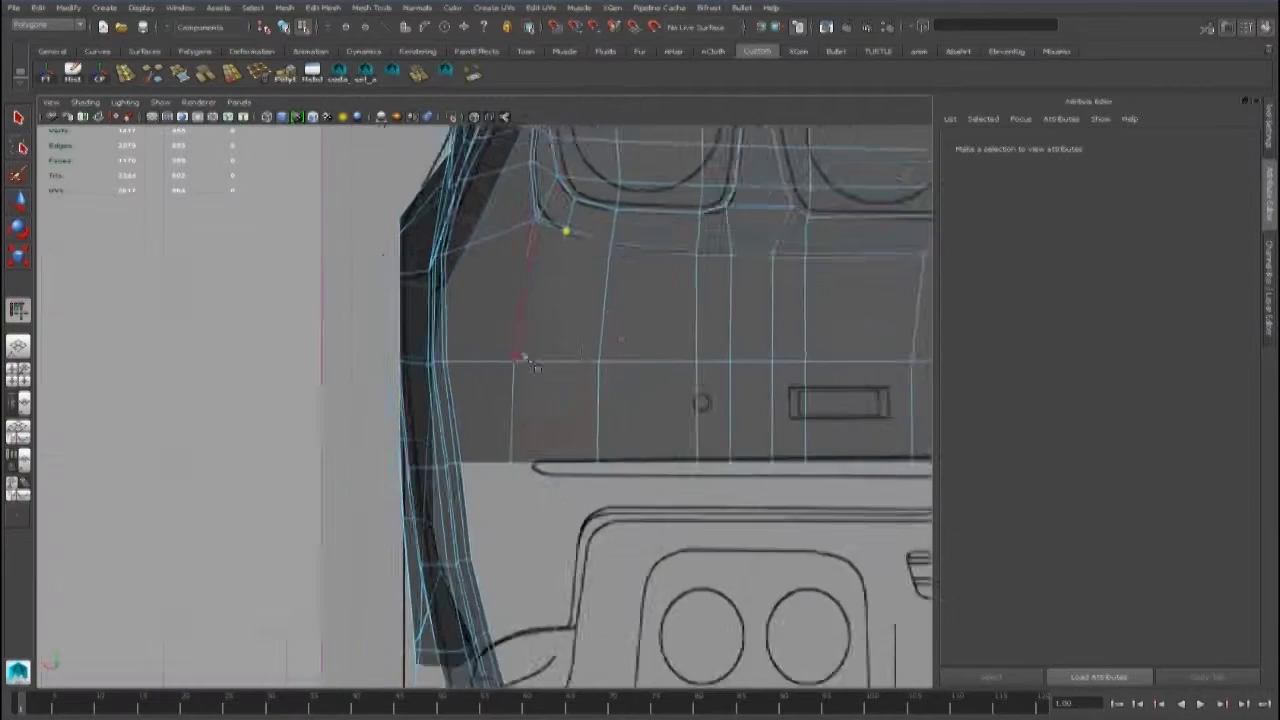
scroll(557, 357, up, 3)
key(q)
Step: Select the whole bumper mesh in Object mode and return to the enlarged perspective view
scroll(643, 311, down, 5)
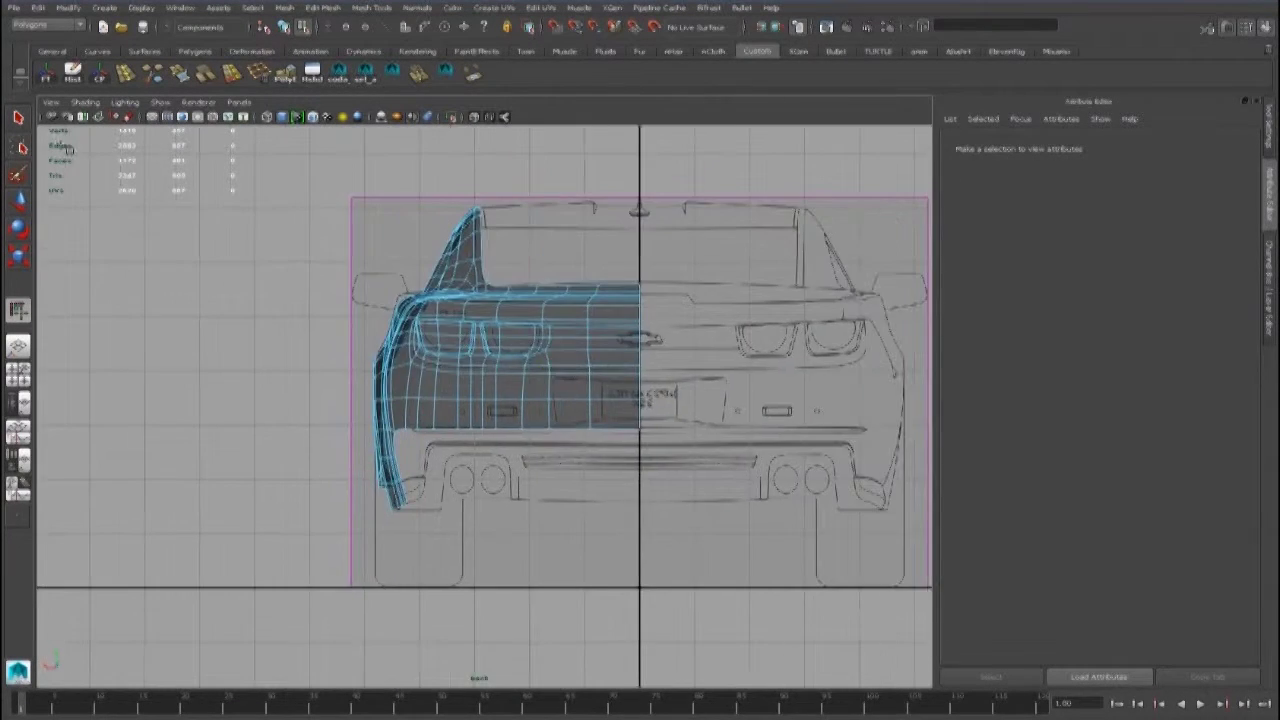
scroll(635, 294, up, 4)
key(F8)
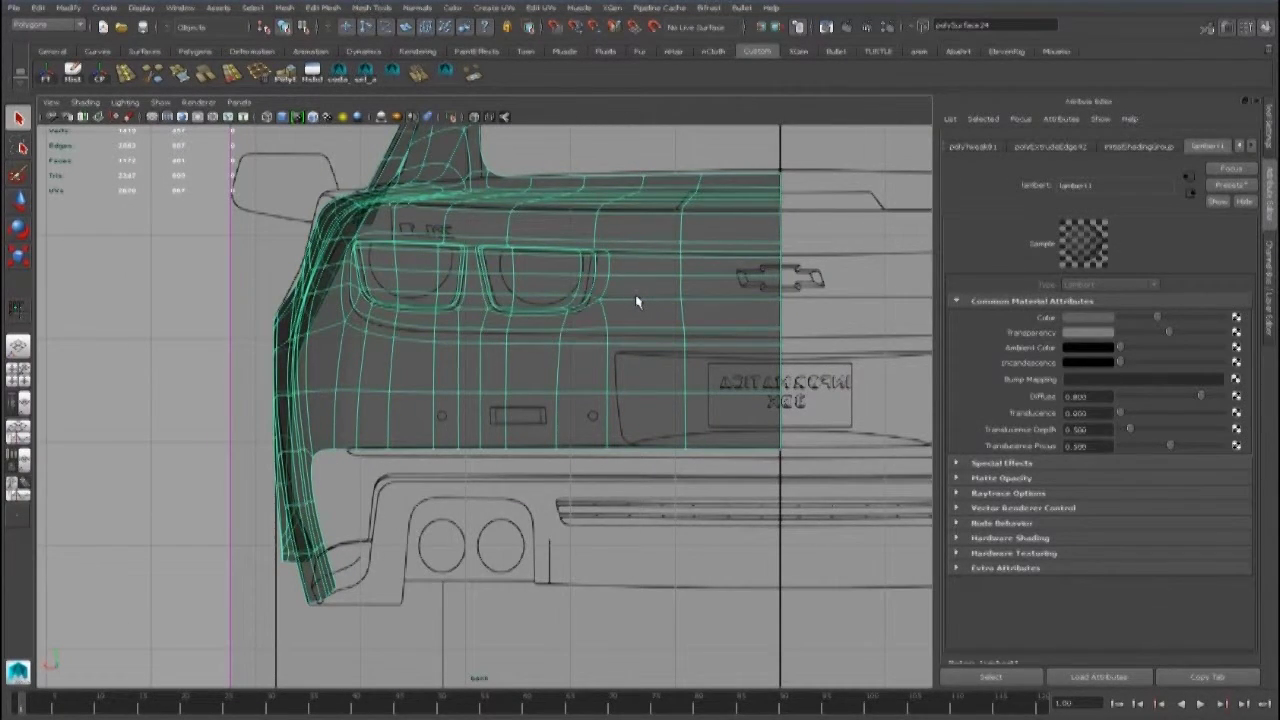
scroll(451, 346, down, 5)
scroll(420, 389, up, 4)
scroll(677, 434, up, 2)
scroll(583, 412, down, 5)
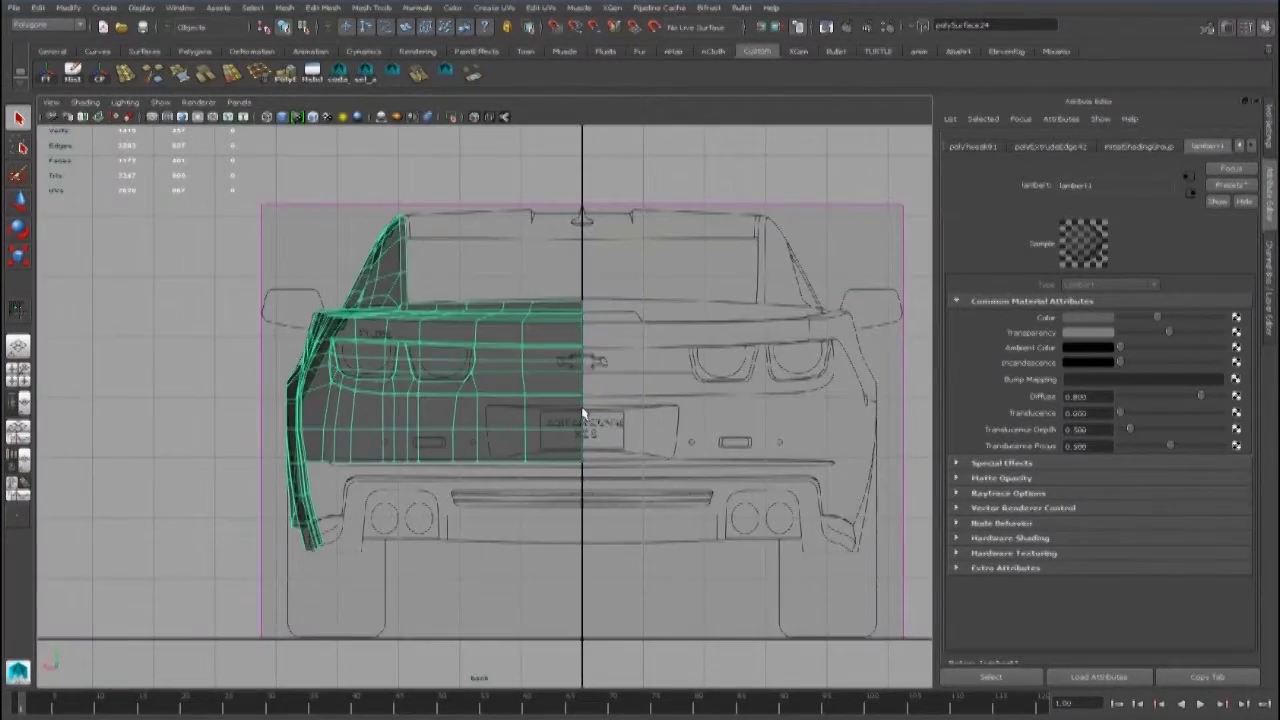
scroll(583, 412, up, 3)
key(space)
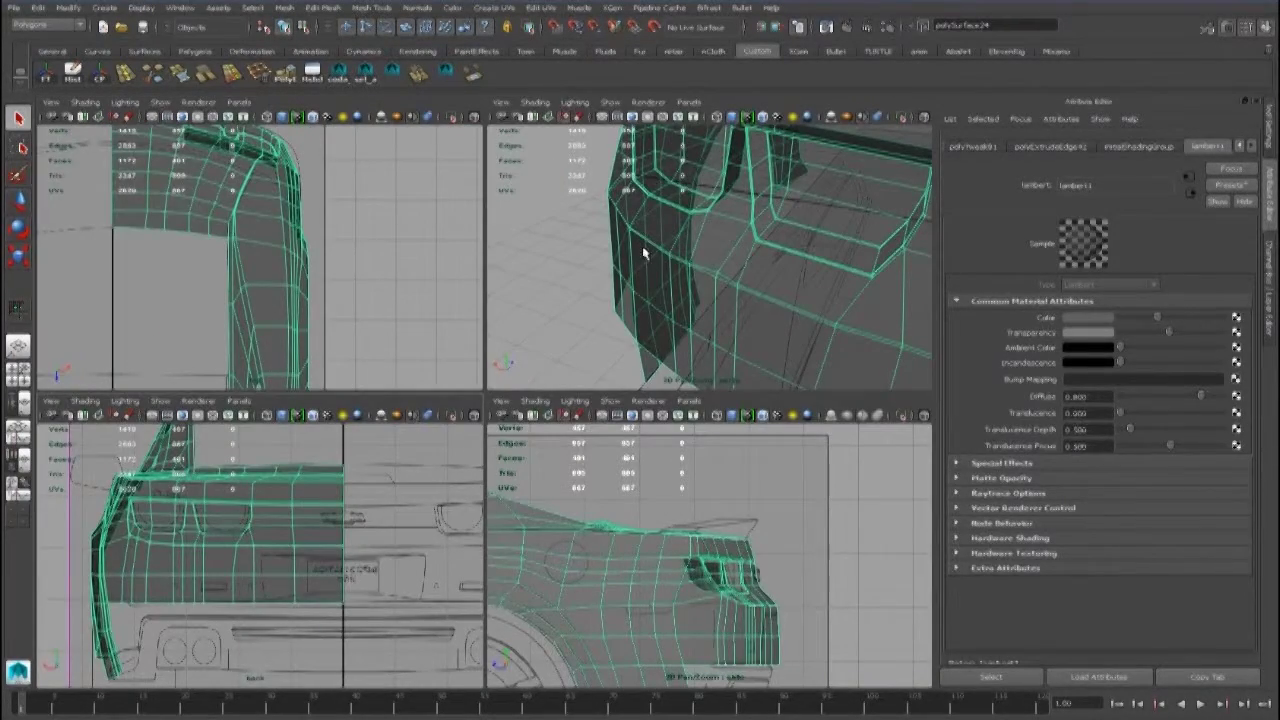
key(space)
scroll(391, 409, down, 3)
scroll(397, 416, up, 2)
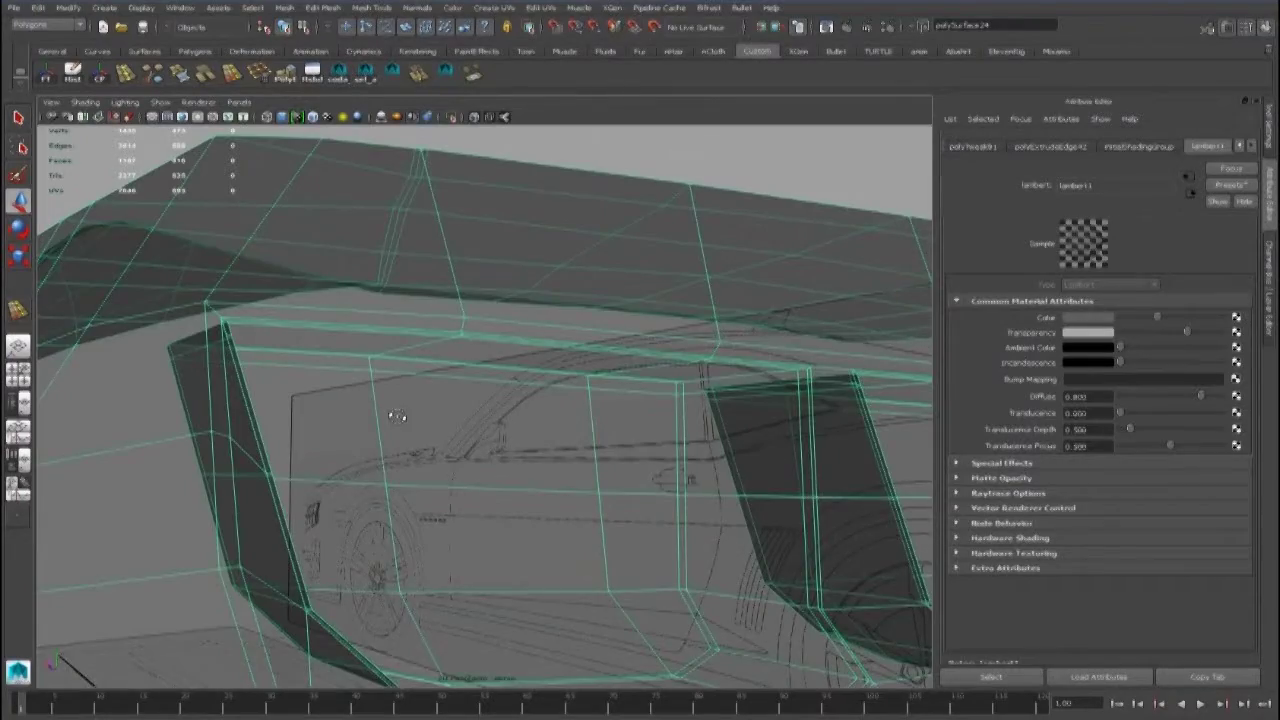
scroll(414, 406, down, 2)
alt+drag(420, 420, 300, 450)
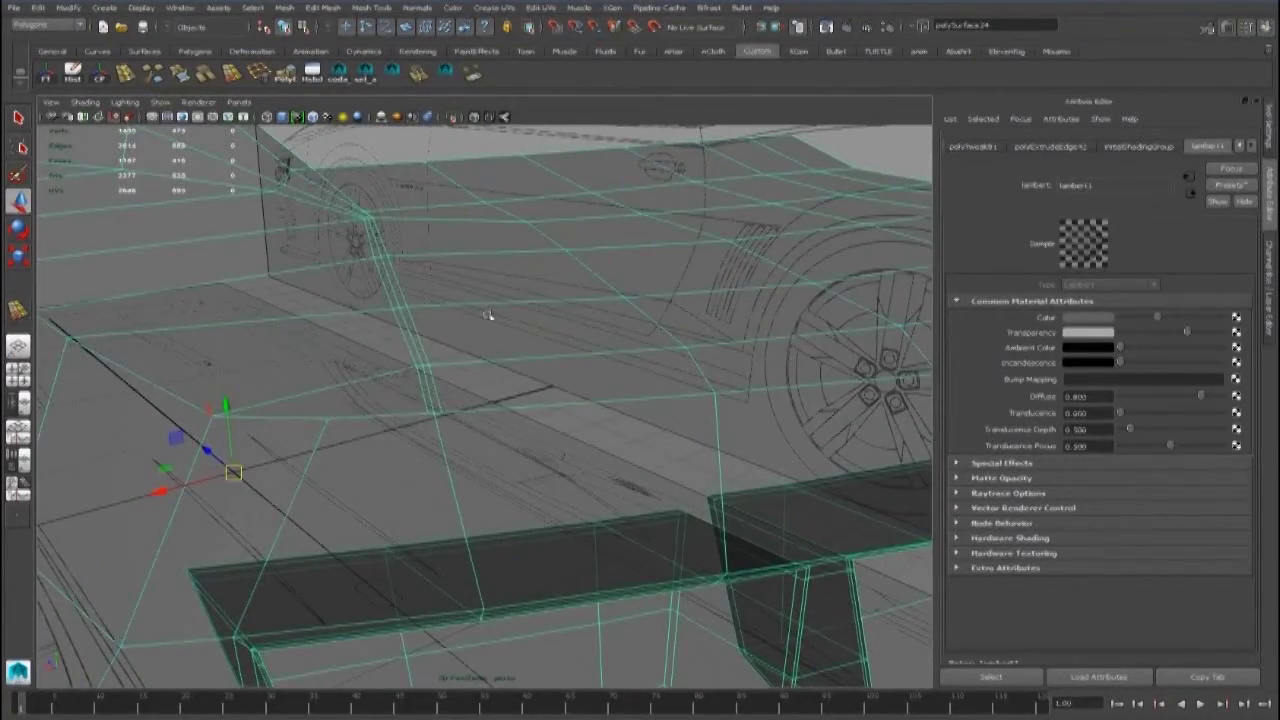
right_drag(487, 315, 492, 270)
alt+drag(492, 270, 445, 440)
click(528, 425)
key(F8)
click(537, 283)
key(F9)
click(439, 431)
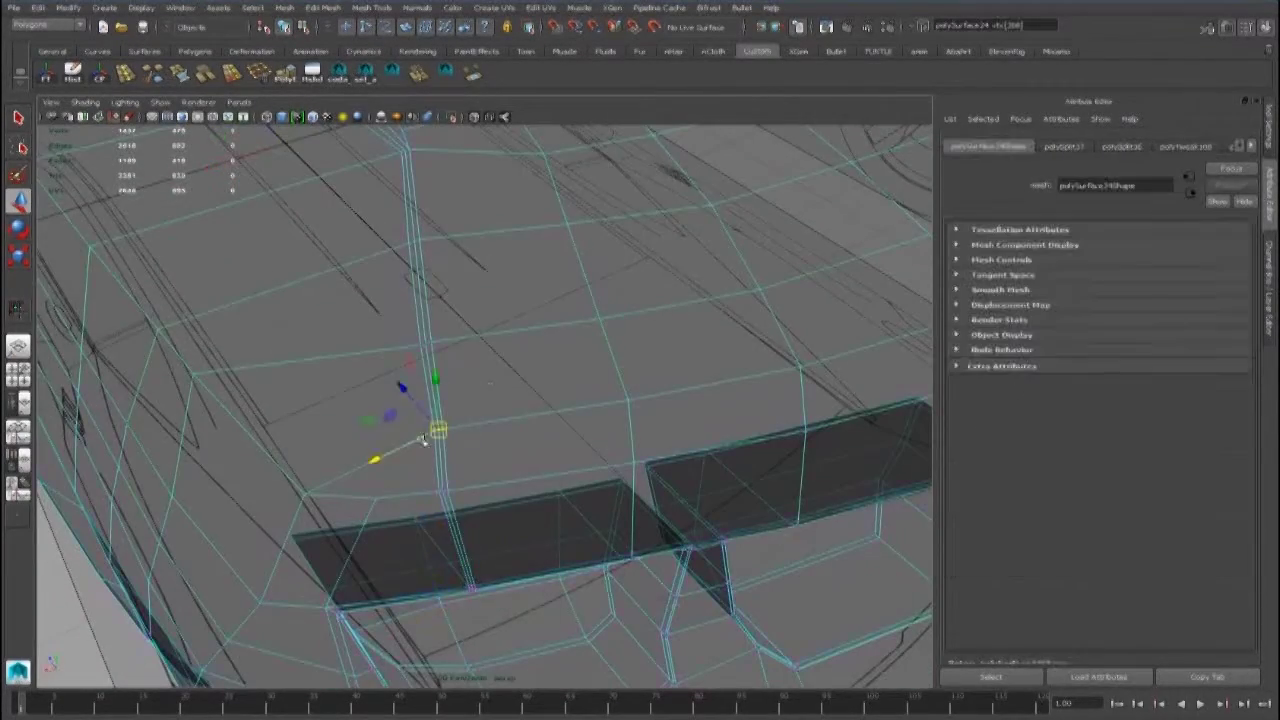
right_drag(480, 357, 517, 289)
key(F11)
click(430, 205)
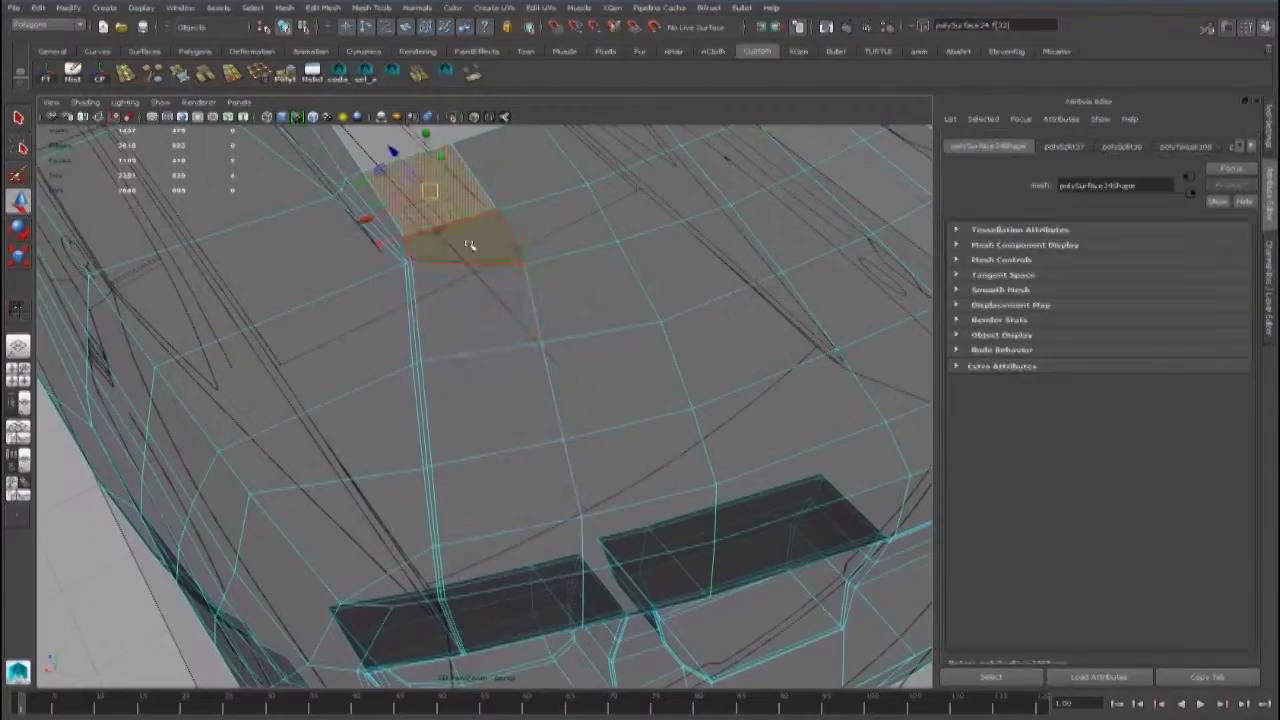
shift+double_click(484, 558)
alt+drag(484, 558, 587, 404)
shift+click(749, 400)
shift+right_drag(587, 404, 571, 366)
alt+drag(571, 366, 470, 380)
click(284, 7)
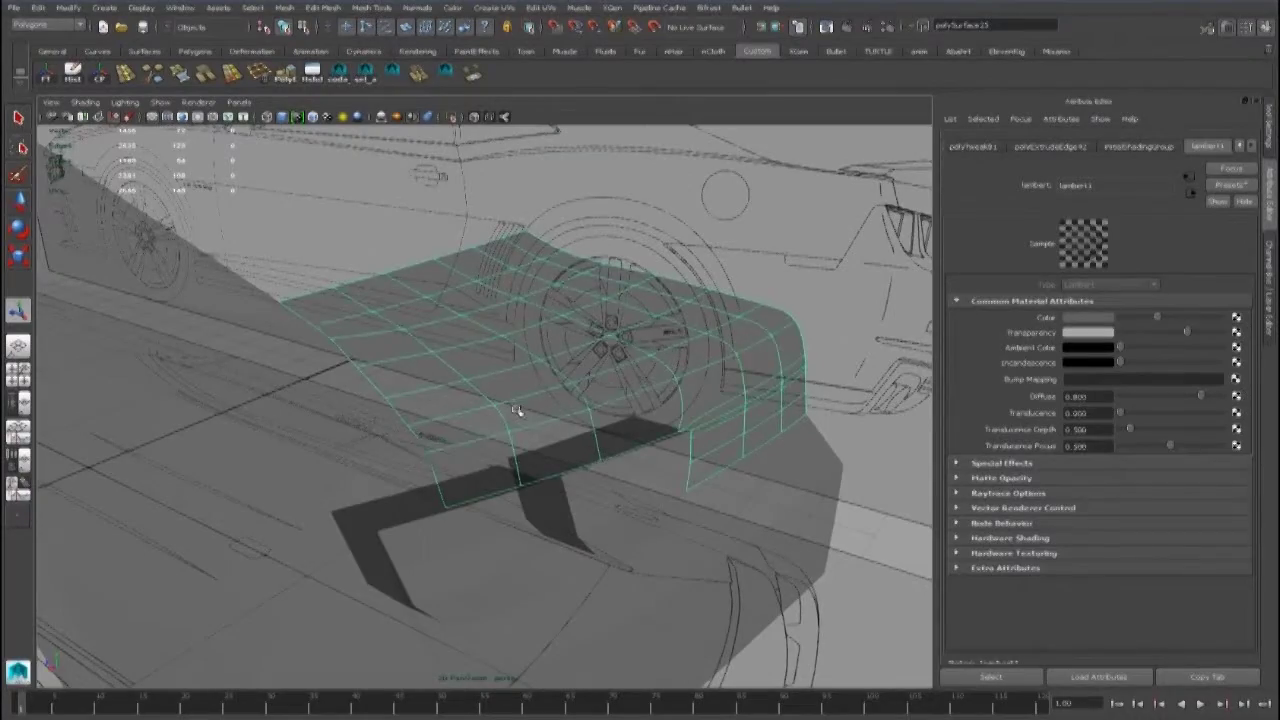
alt+drag(316, 418, 358, 408)
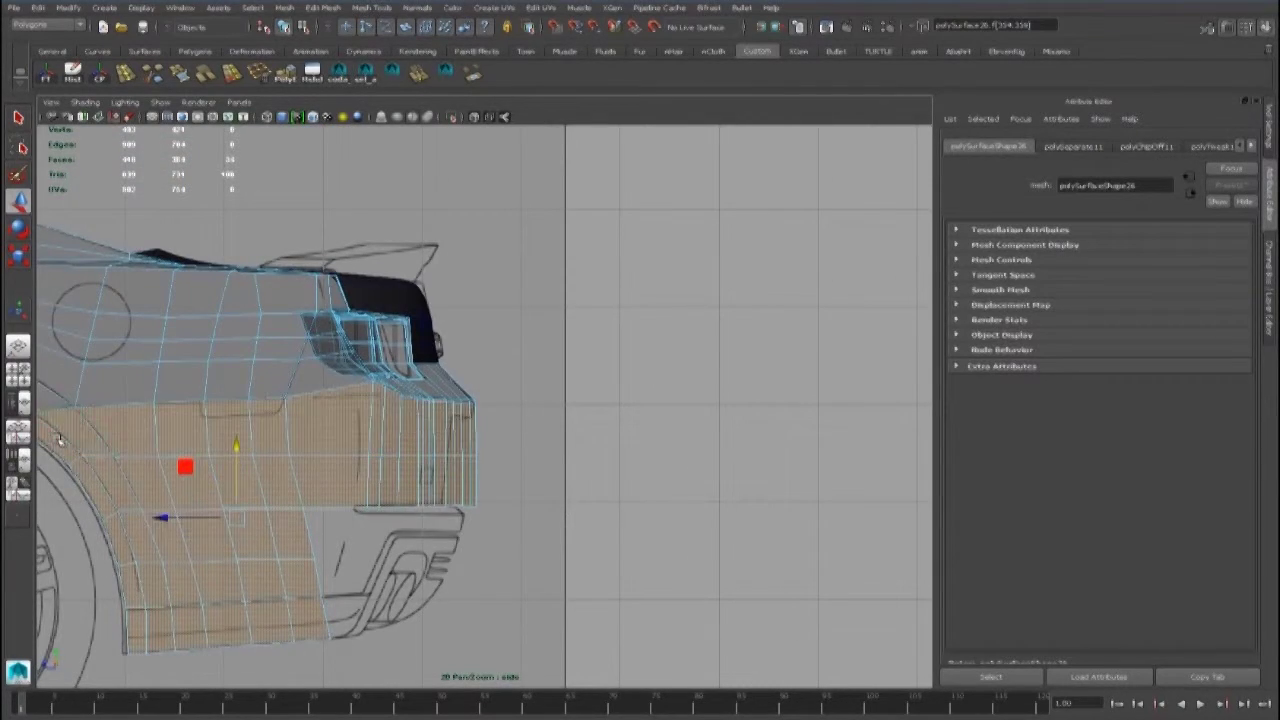
Step: Switch between the four-view layout and an enlarged back view of the car
key(space)
key(space)
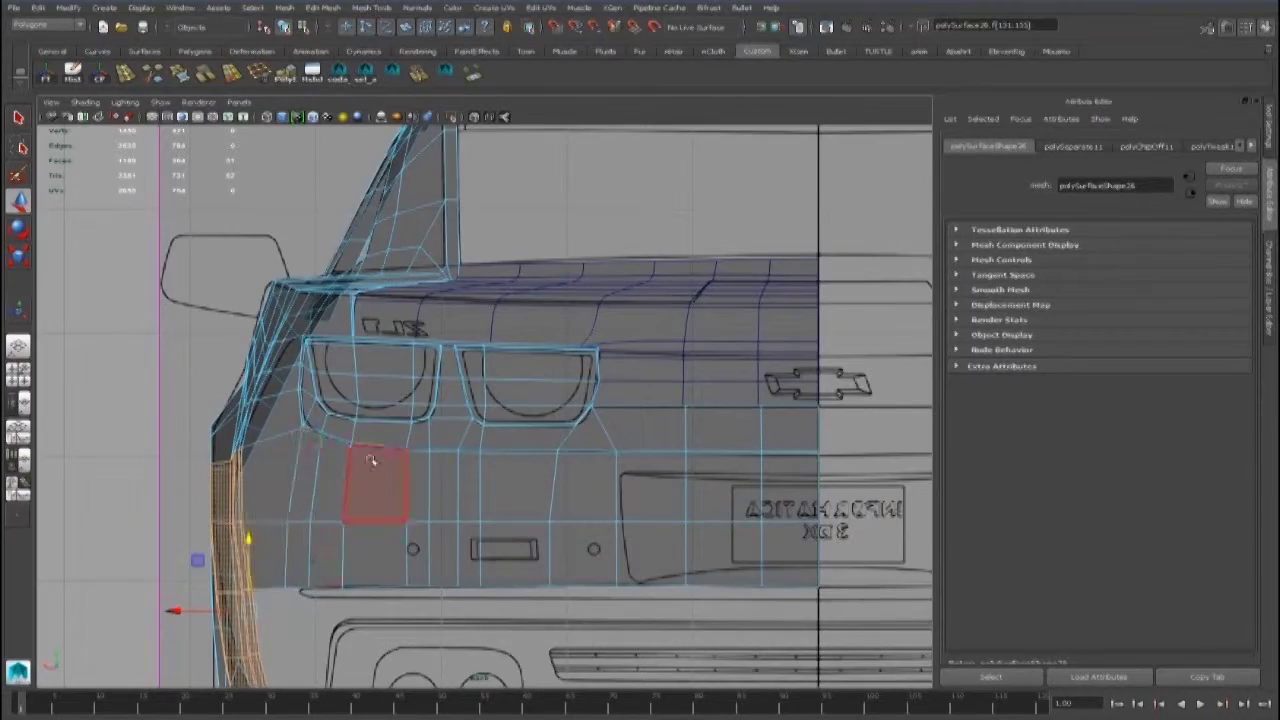
key(space)
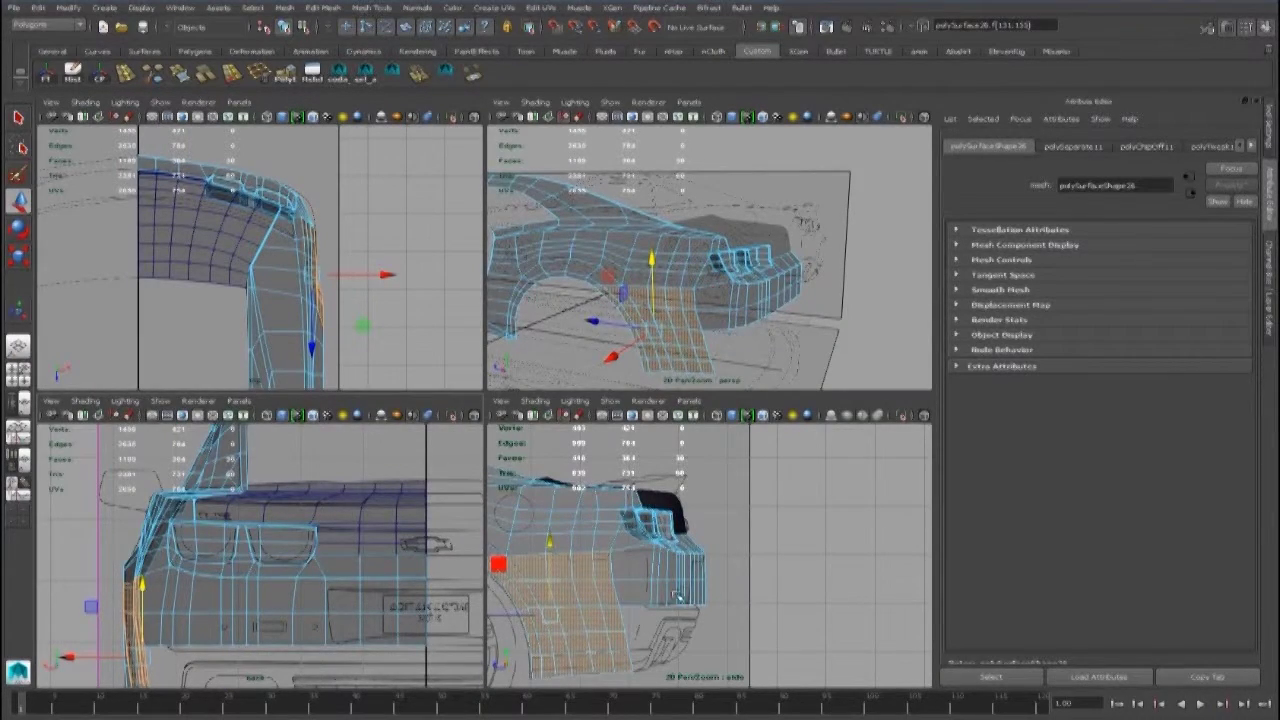
key(space)
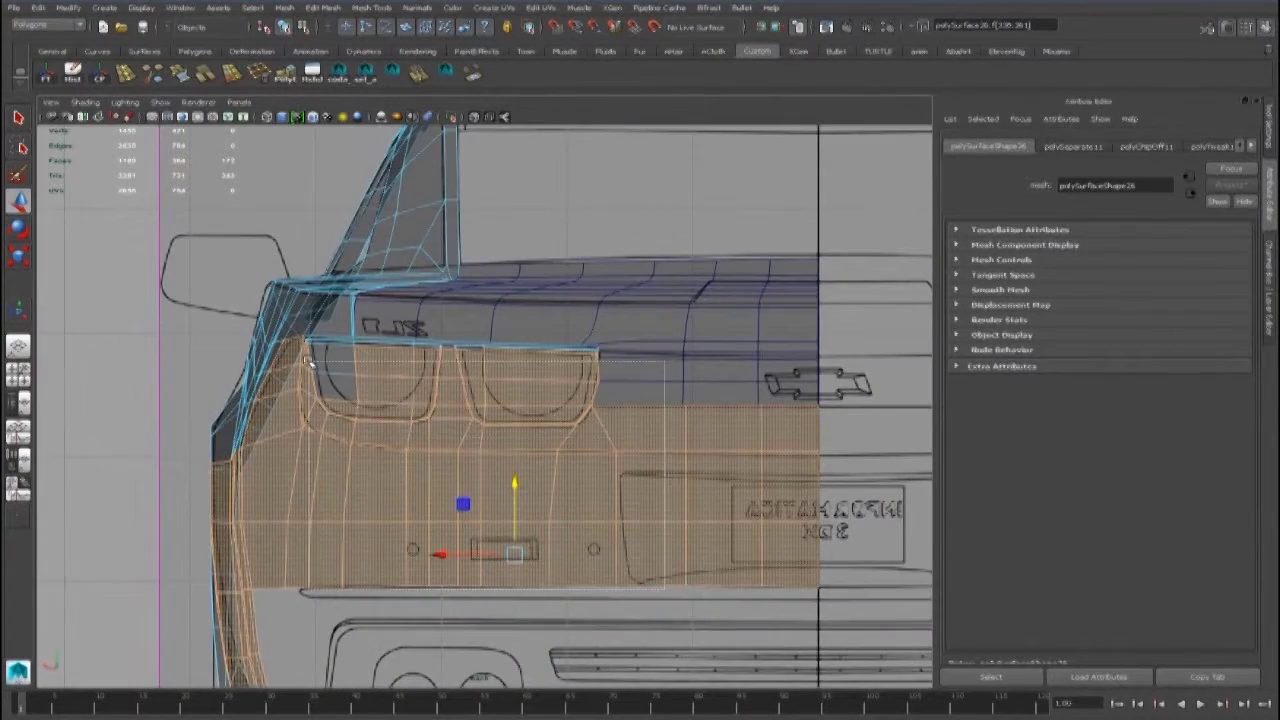
scroll(309, 362, up, 5)
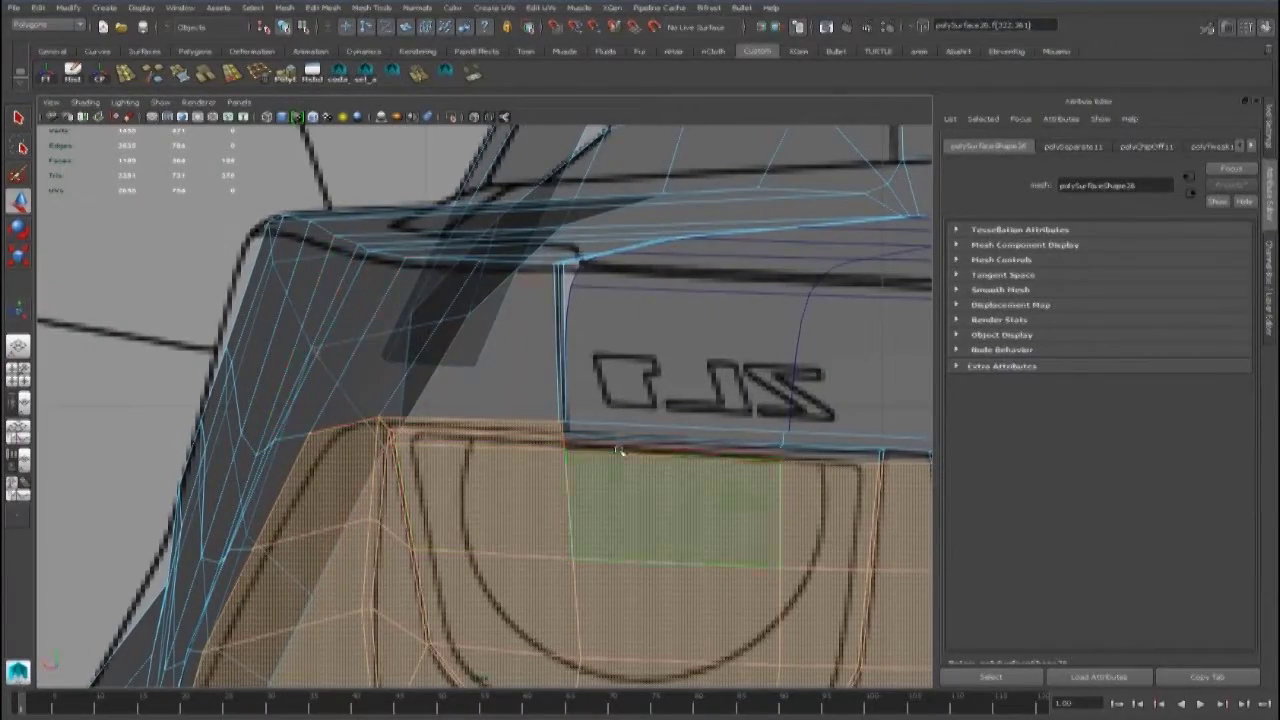
Step: Chip the selected bumper faces off the body with Mesh > Chip Off
scroll(637, 437, down, 6)
key(space)
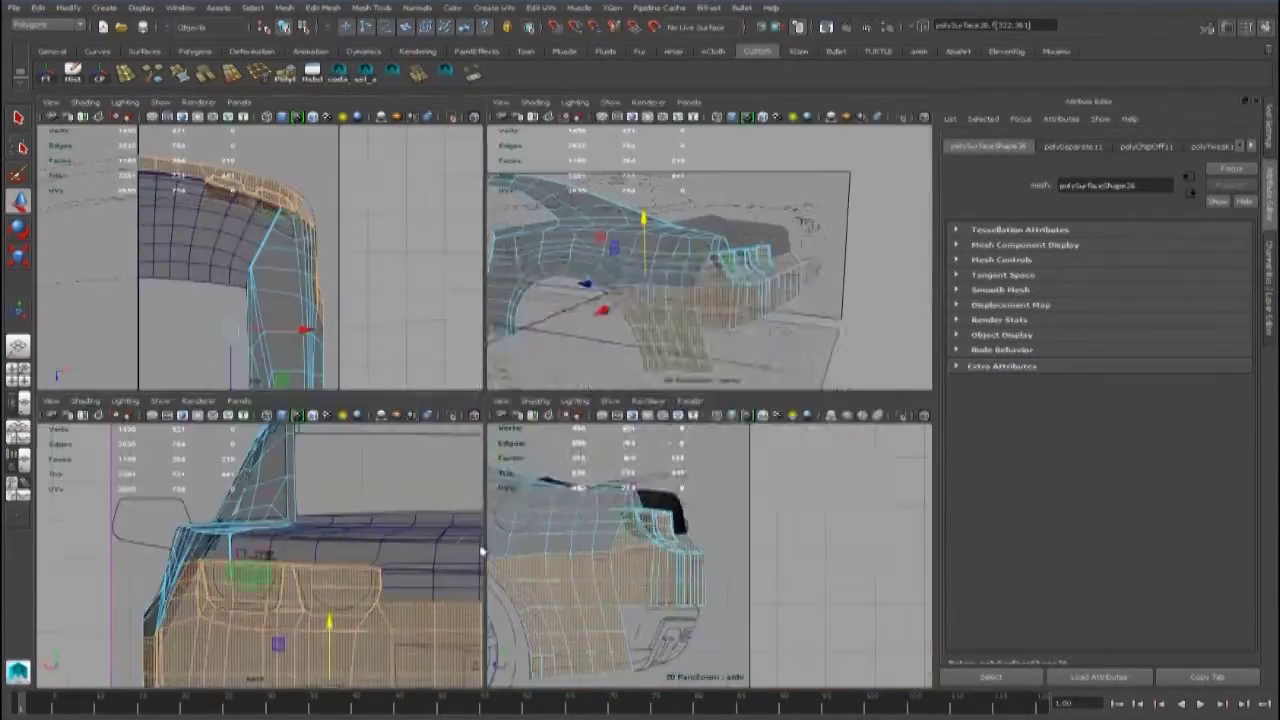
key(space)
alt+drag(529, 441, 528, 371)
scroll(486, 450, up, 8)
click(285, 8)
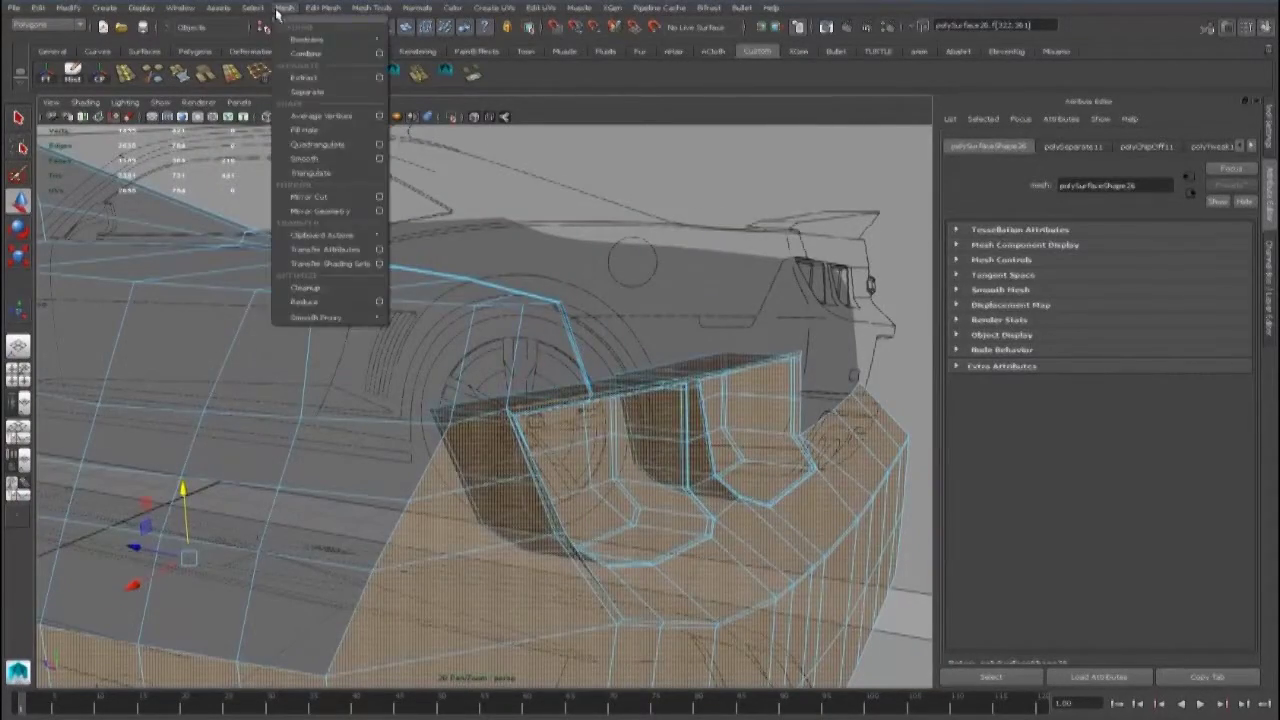
click(310, 95)
right_click(525, 335)
right_drag(528, 335, 592, 316)
Step: Select the separated bumper panel and make its lambert1 material semi-transparent
scroll(486, 329, down, 5)
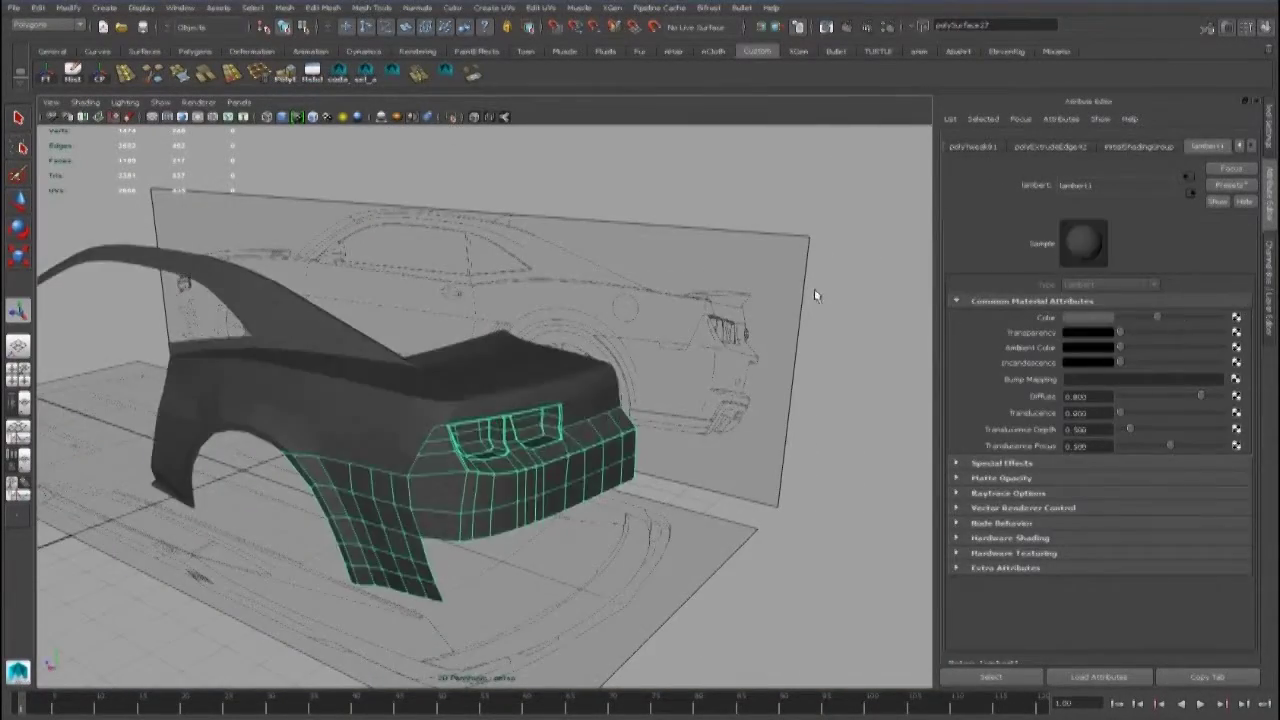
scroll(487, 527, up, 4)
alt+drag(486, 527, 640, 420)
click(528, 457)
click(640, 420)
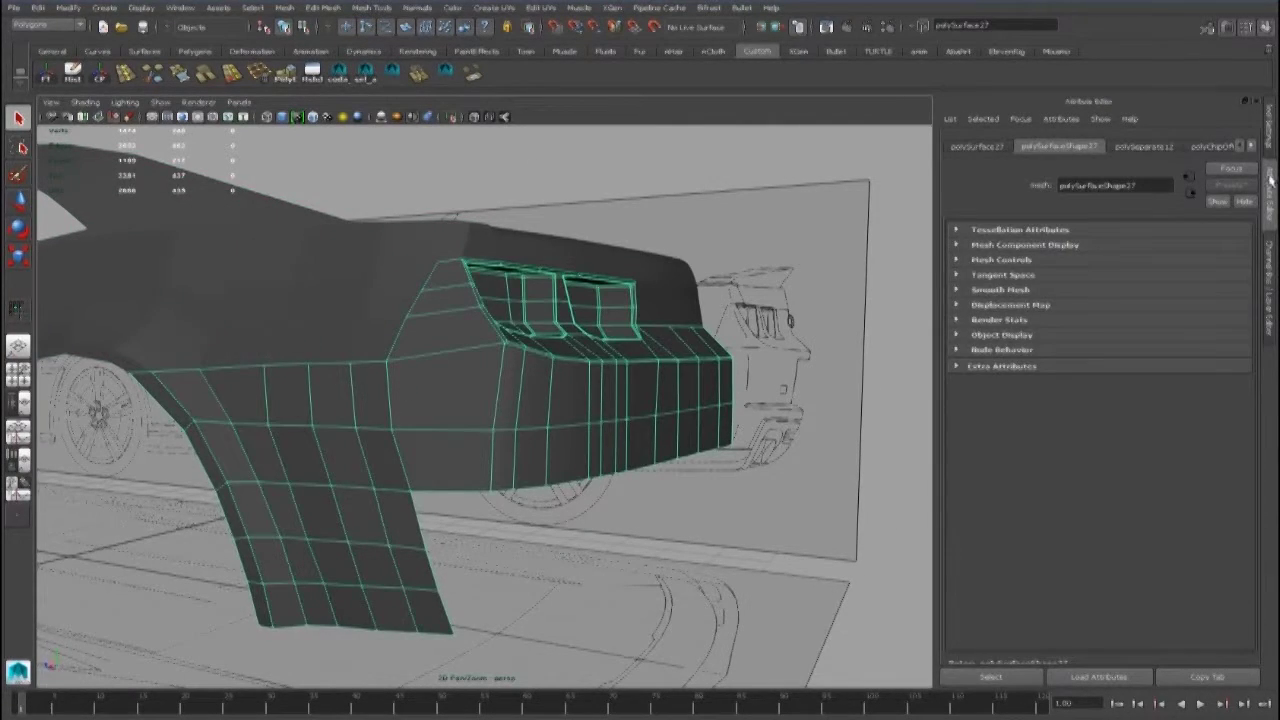
click(1218, 146)
click(1184, 333)
Step: Move the panel's bottom edge-loop vertices left to extend the lower corner along the blueprint
key(space)
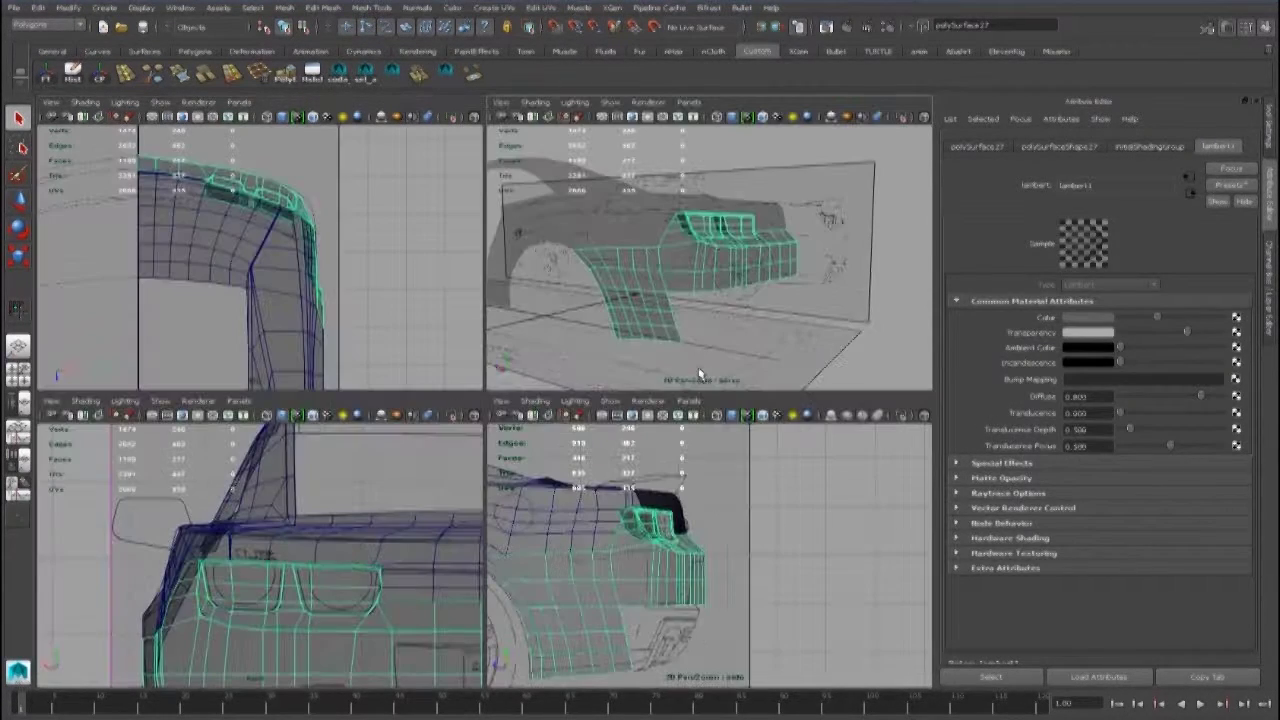
key(space)
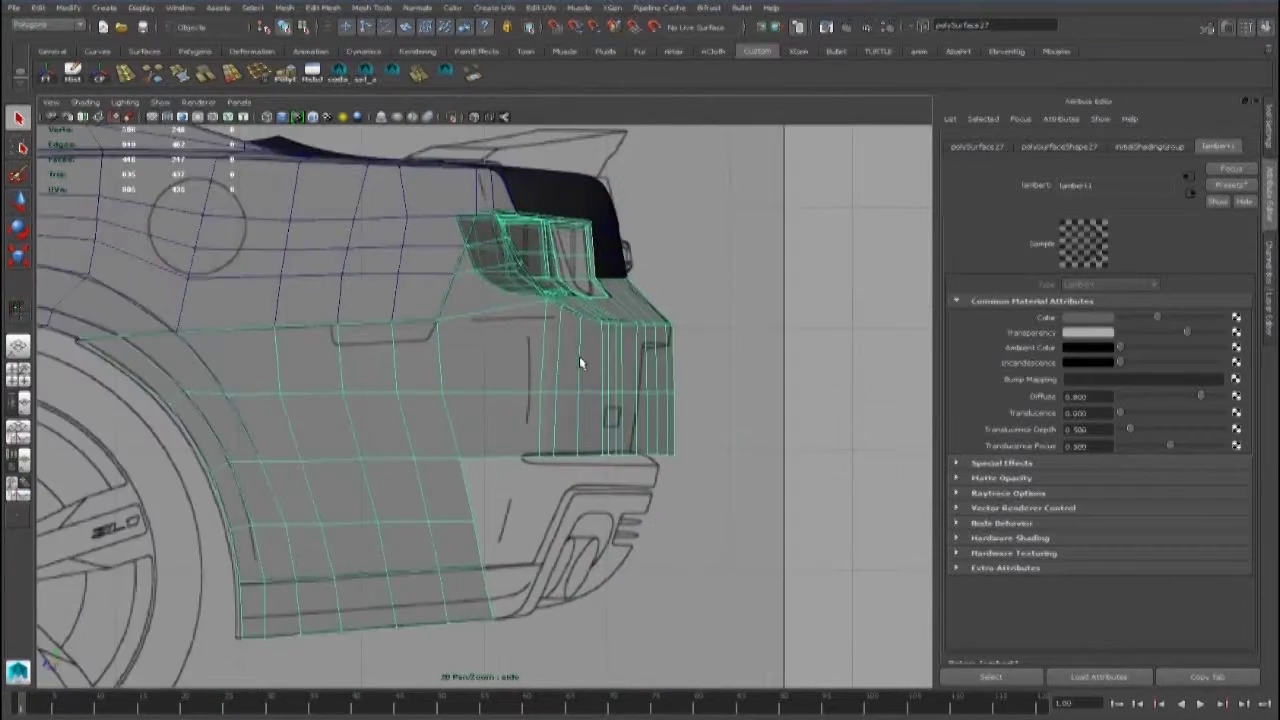
scroll(590, 360, up, 3)
key(F9)
key(w)
click(479, 395)
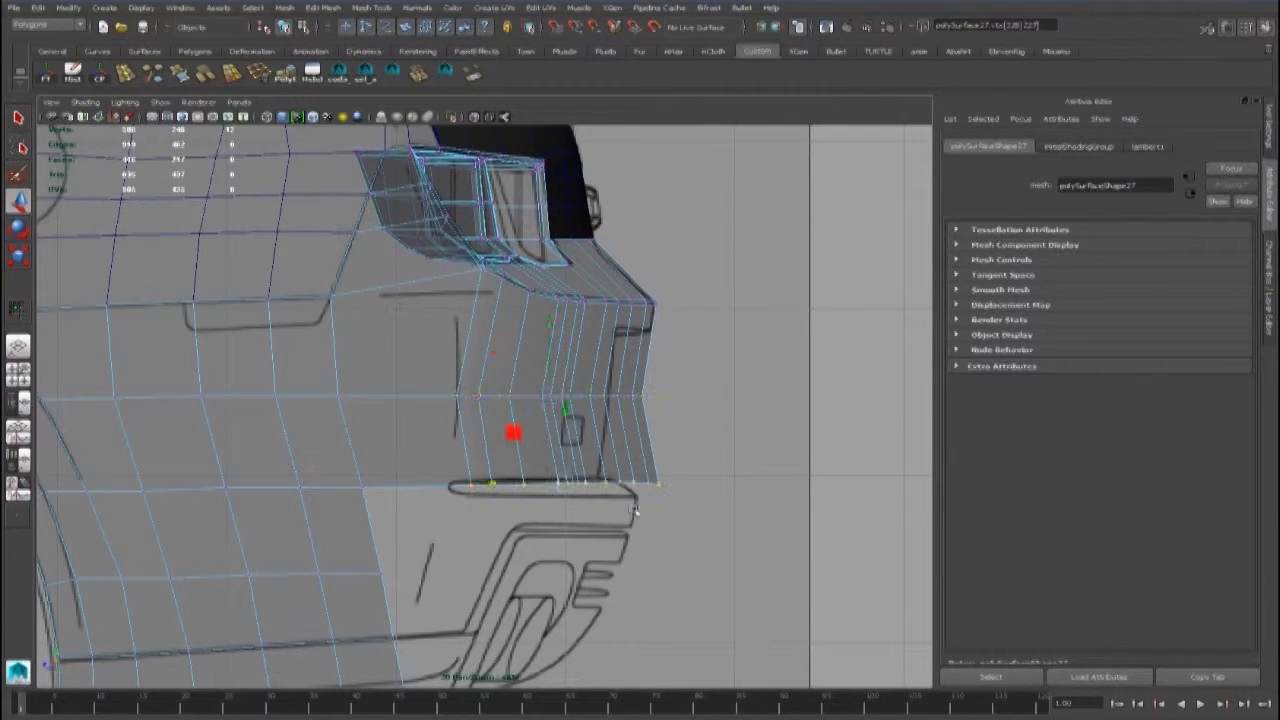
key(w)
middle_drag(514, 434, 461, 482)
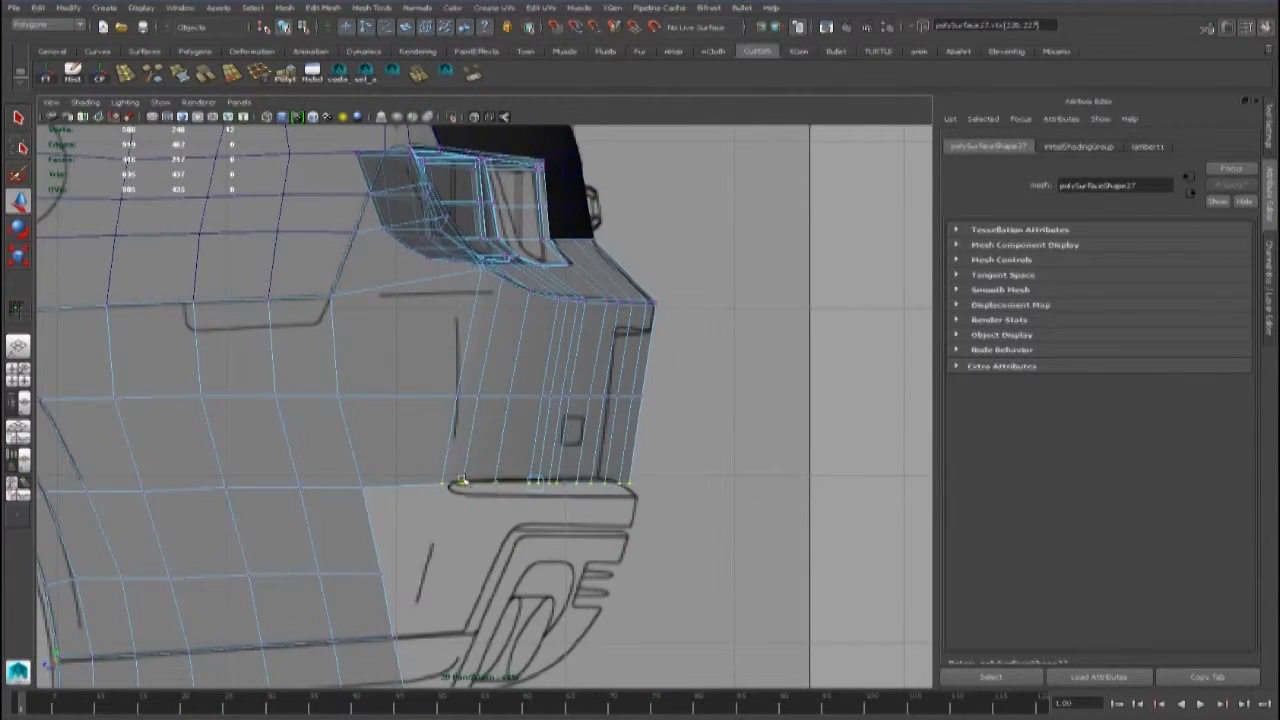
alt+drag(468, 472, 686, 333)
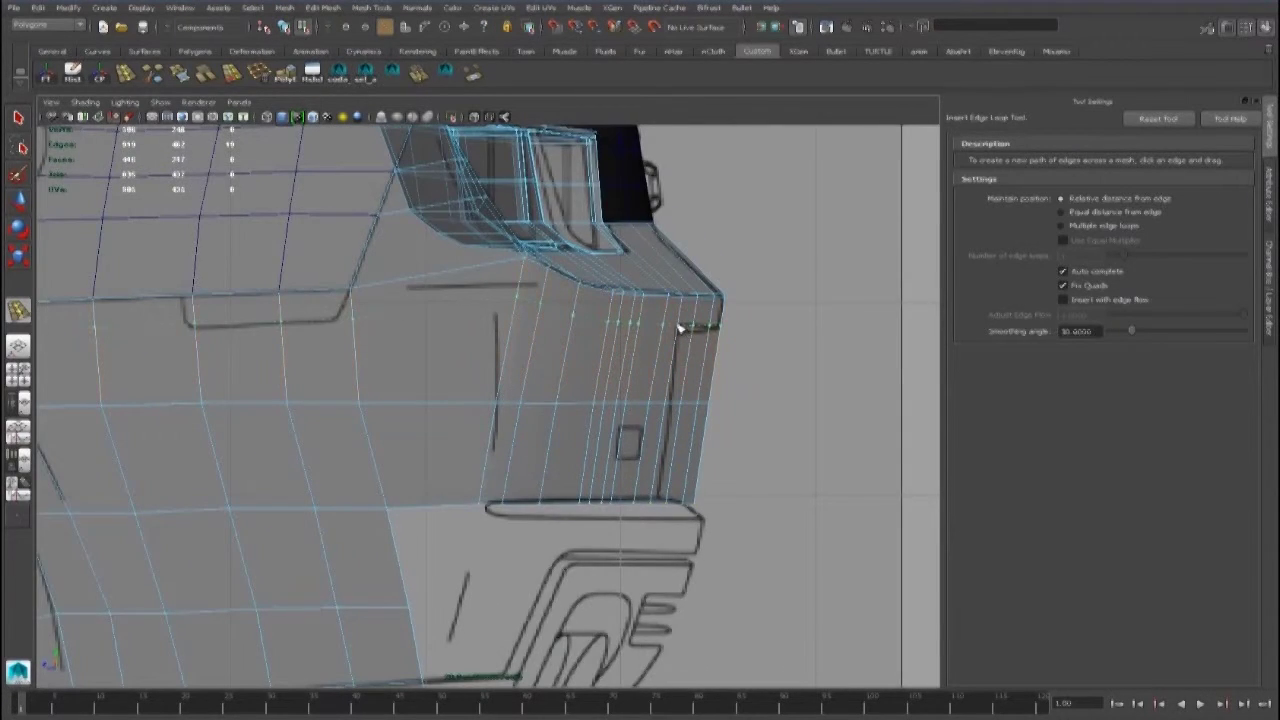
Step: Place Multi-Cut points along the license plate's top edge in the back view
key(space)
key(space)
alt+middle_drag(437, 309, 487, 312)
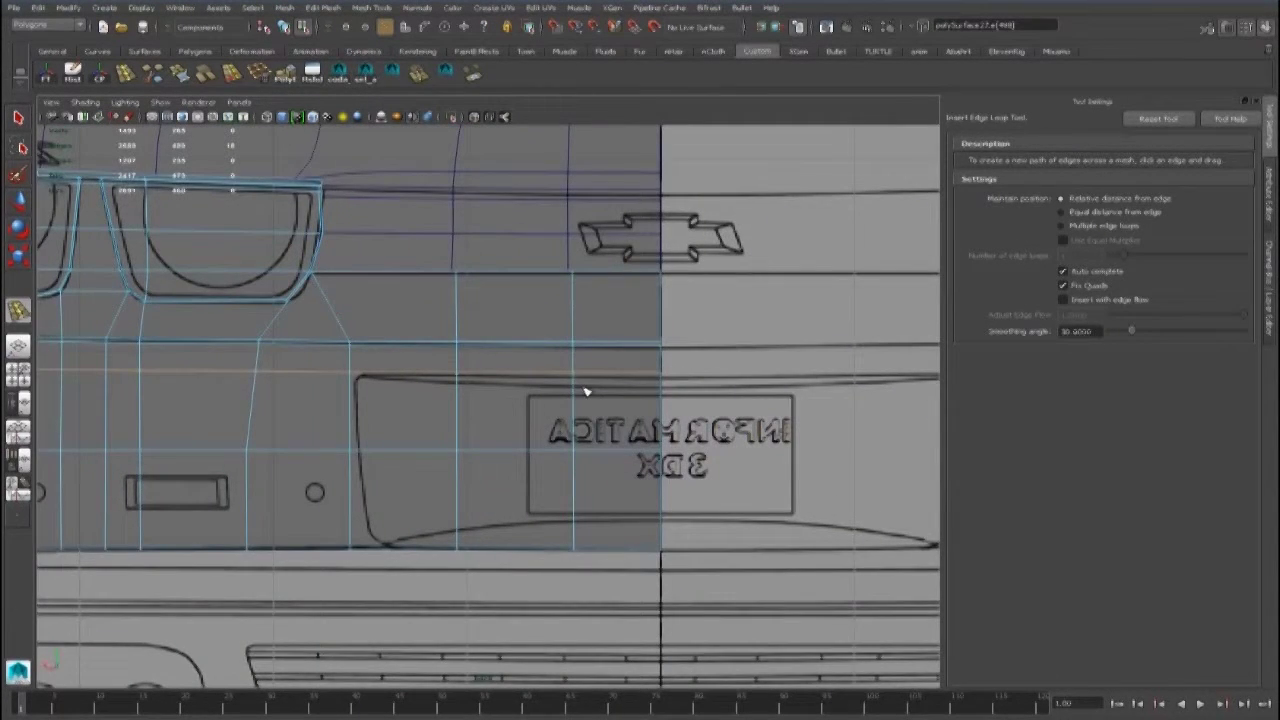
scroll(586, 392, up, 3)
scroll(424, 335, down, 3)
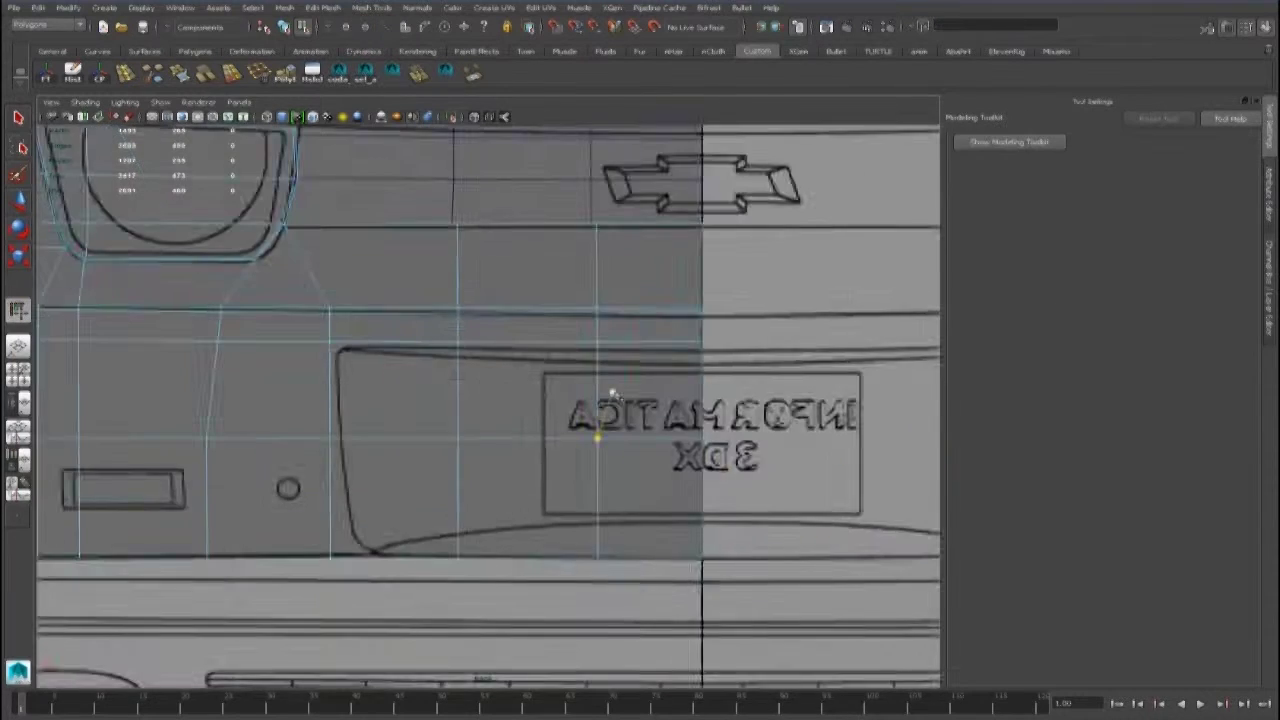
scroll(600, 400, up, 3)
click(717, 339)
alt+middle_drag(553, 360, 673, 372)
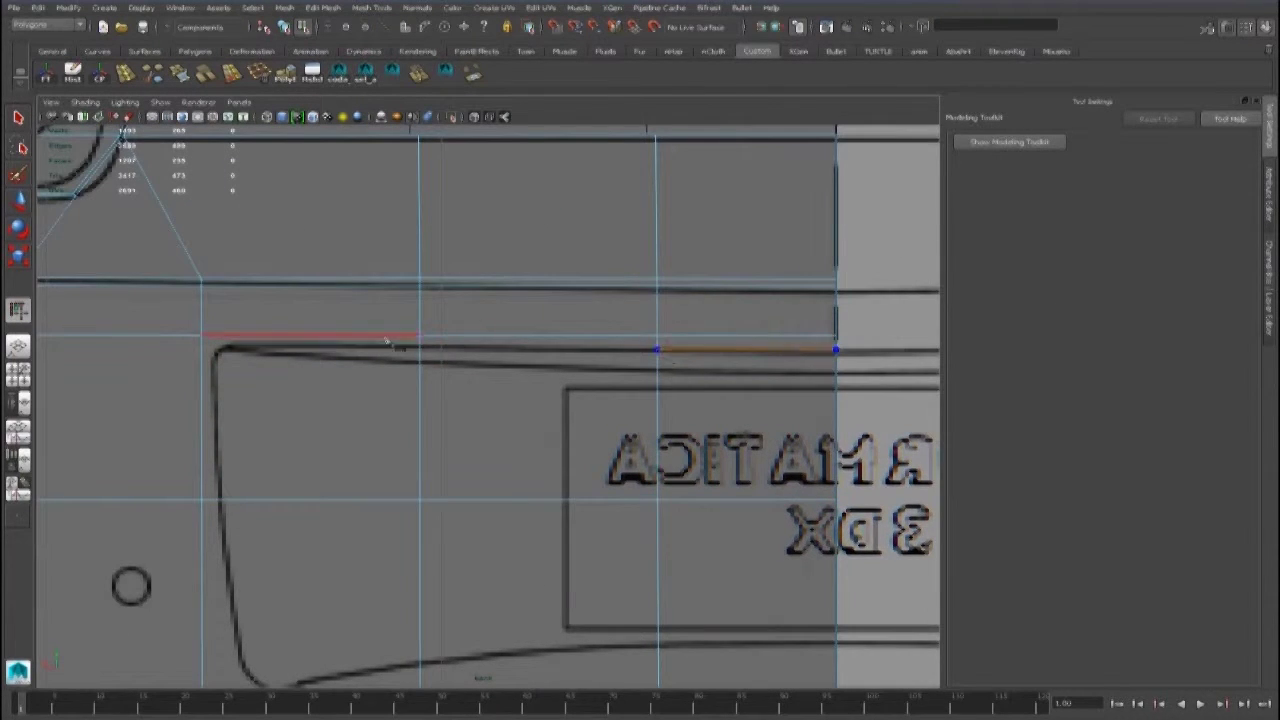
Step: Continue the cut around the plate's lower-left curve to the lower snap point
scroll(395, 372, up, 3)
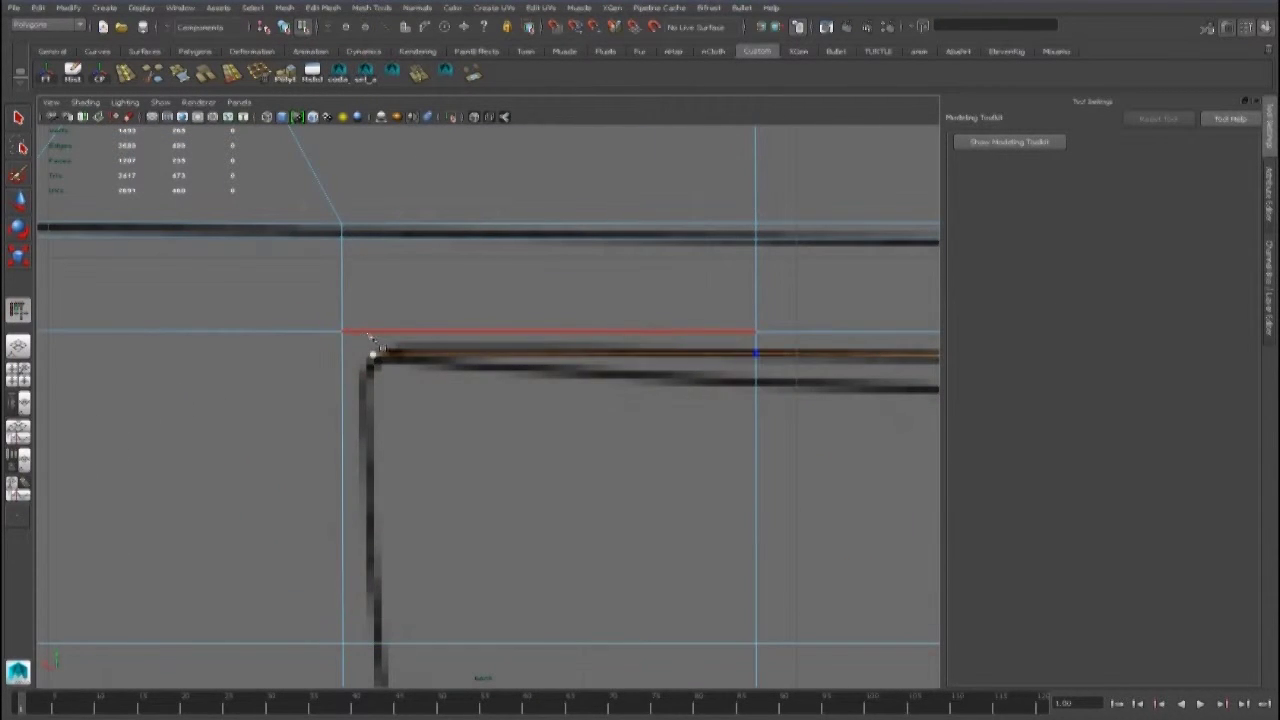
scroll(376, 362, down, 3)
scroll(440, 520, up, 2)
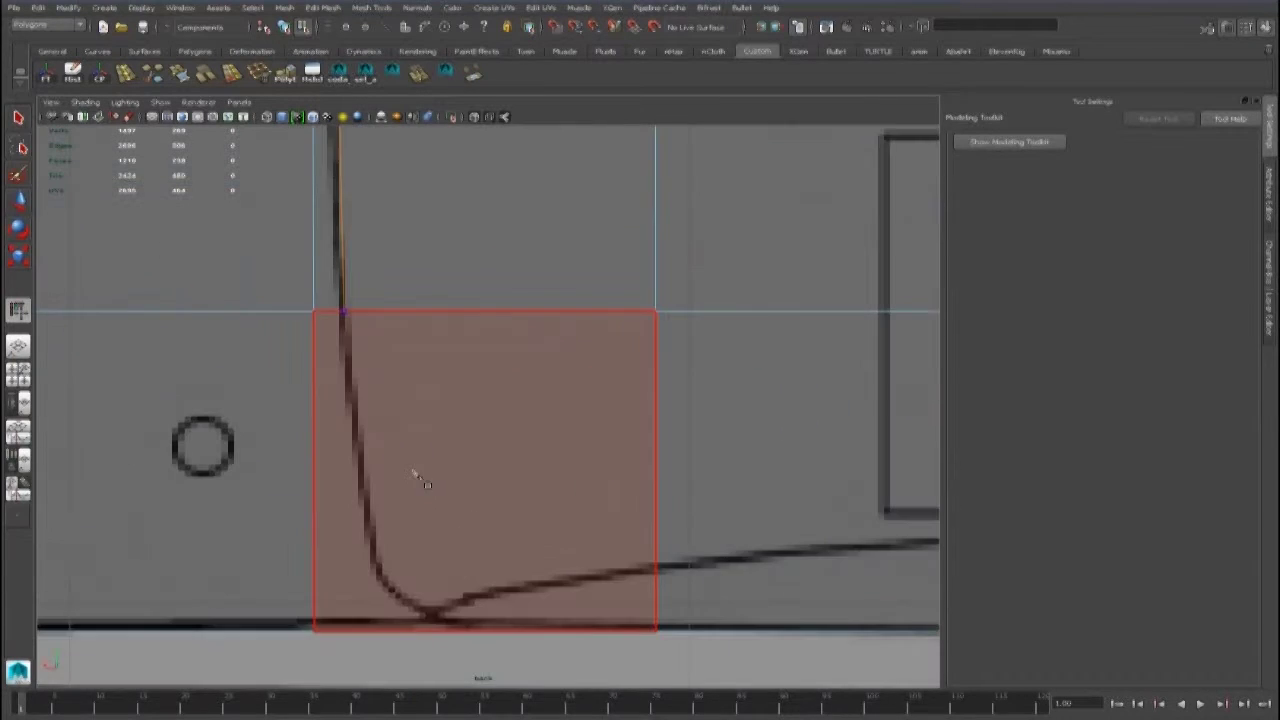
alt+middle_drag(414, 471, 425, 500)
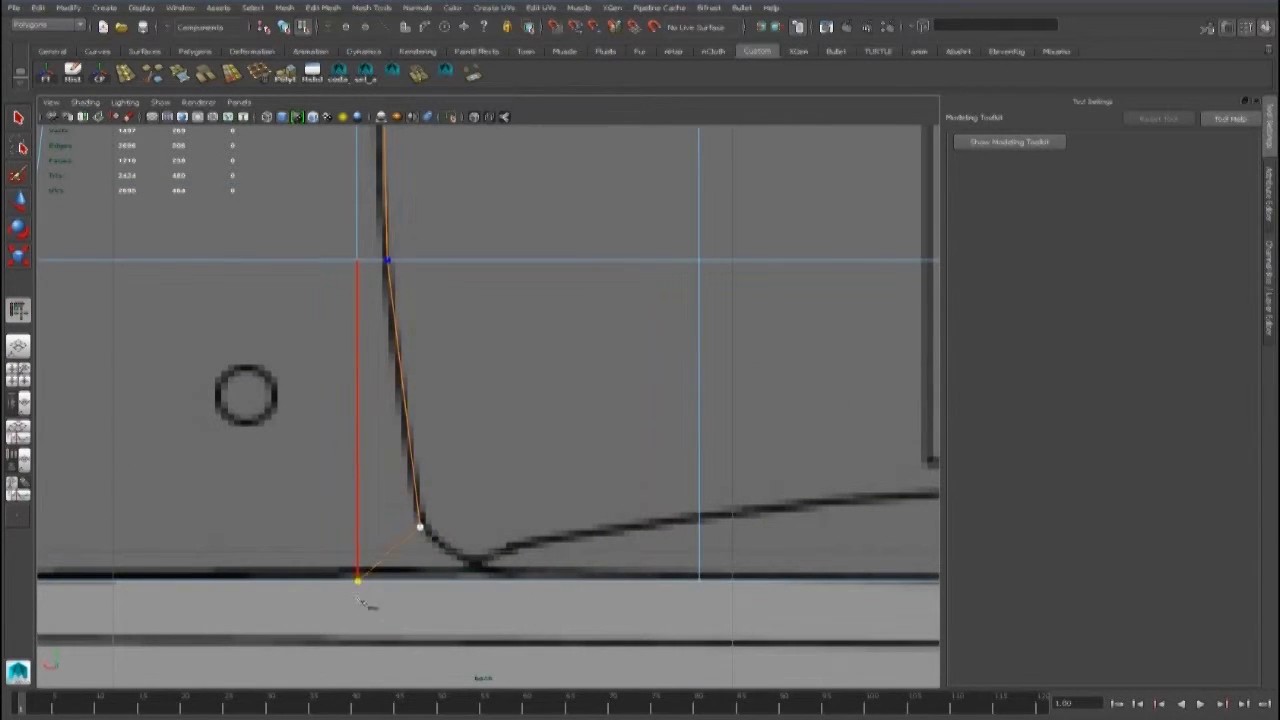
alt+middle_drag(475, 568, 315, 490)
click(607, 513)
alt+middle_drag(607, 513, 483, 521)
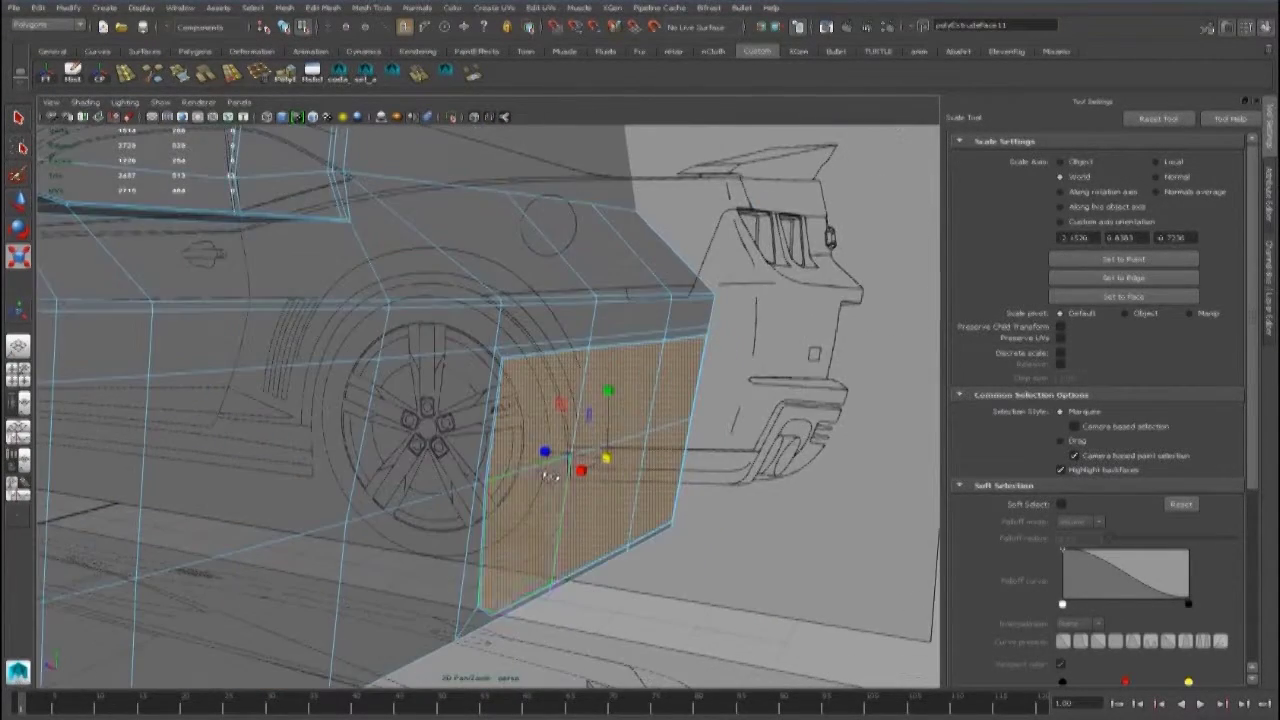
Step: Extrude the corner panel face and push it inward to deepen the recess
key(ctrl+e)
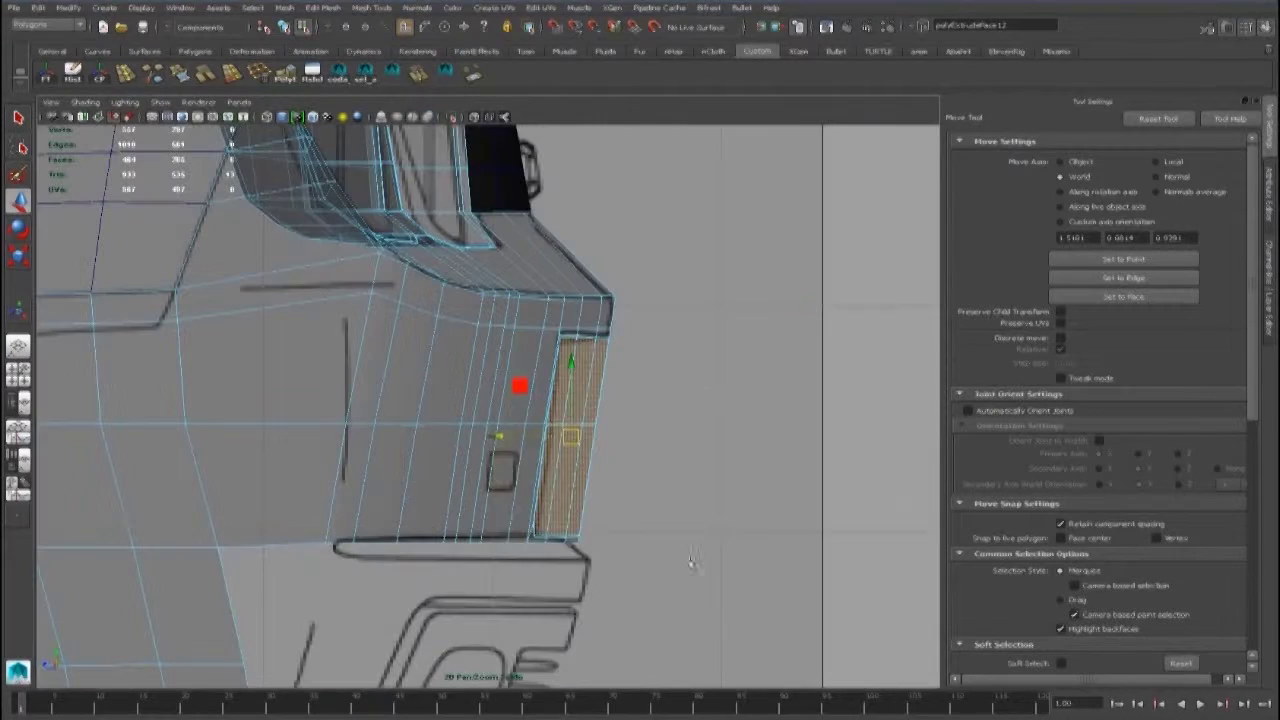
drag(471, 436, 450, 435)
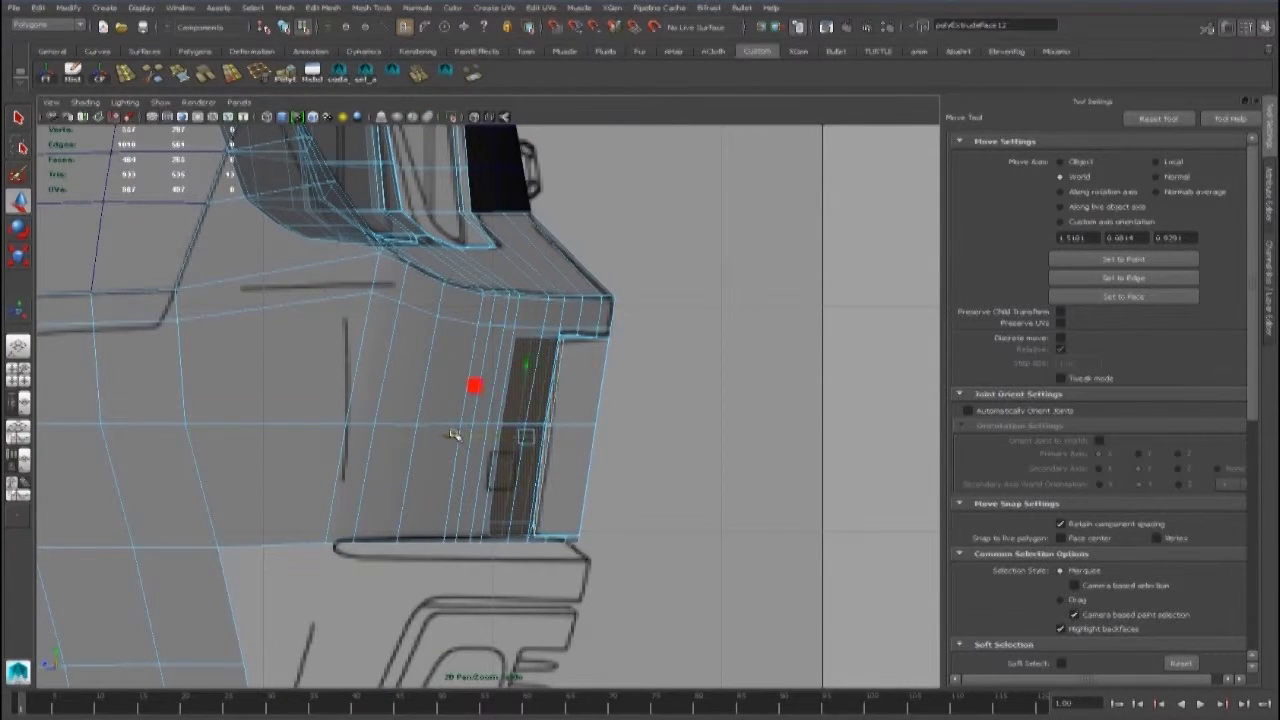
key(F8)
click(514, 366)
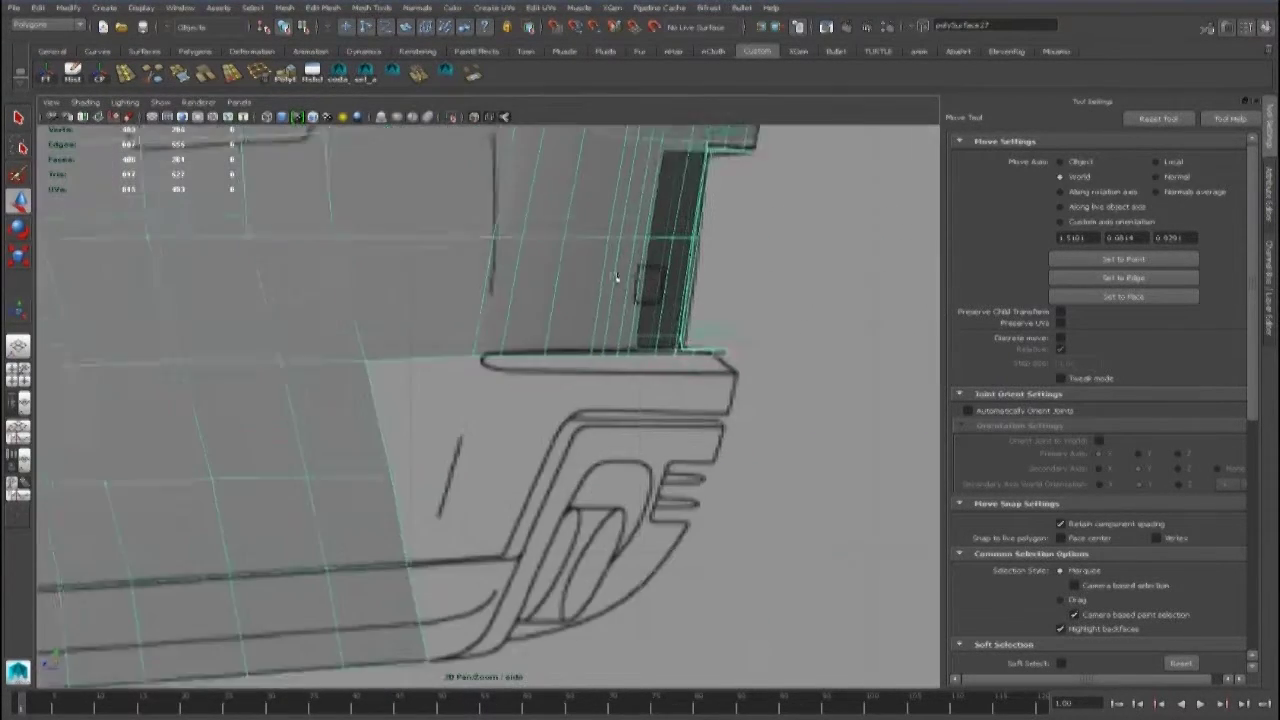
Step: Extrude the lower corner edge and pick its corner vertex to move along the blueprint ledge
key(F10)
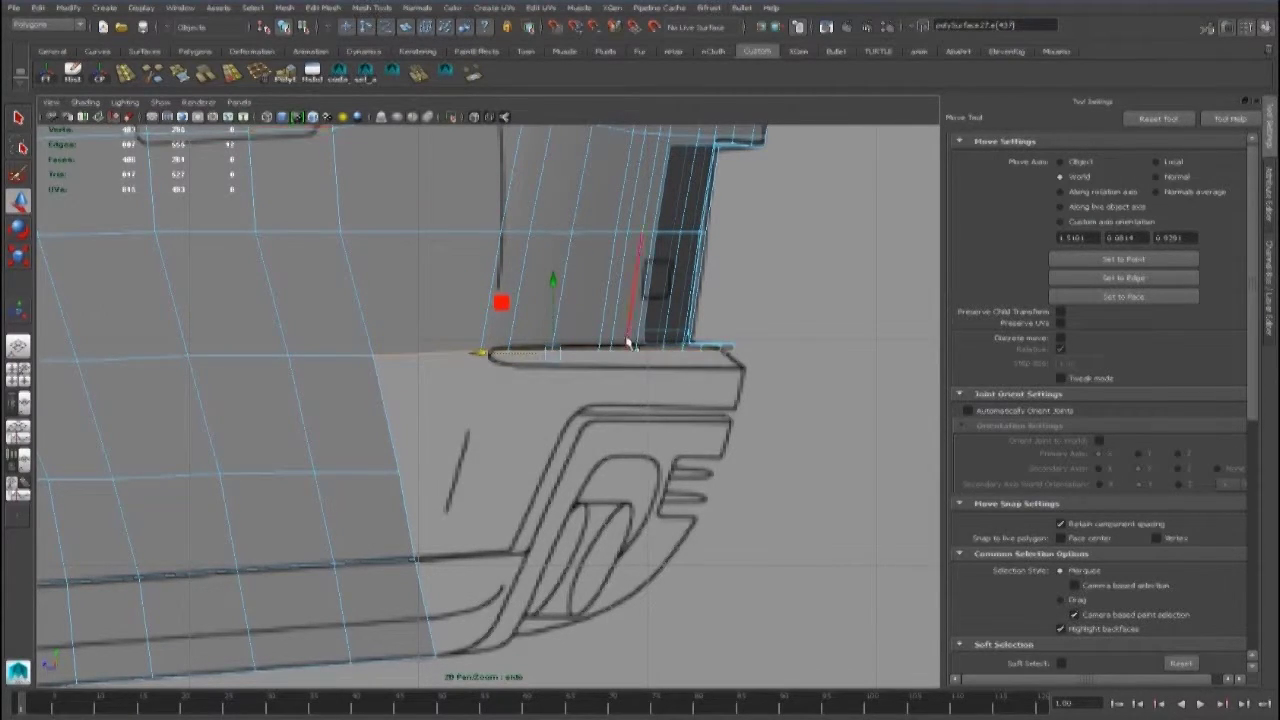
key(ctrl+e)
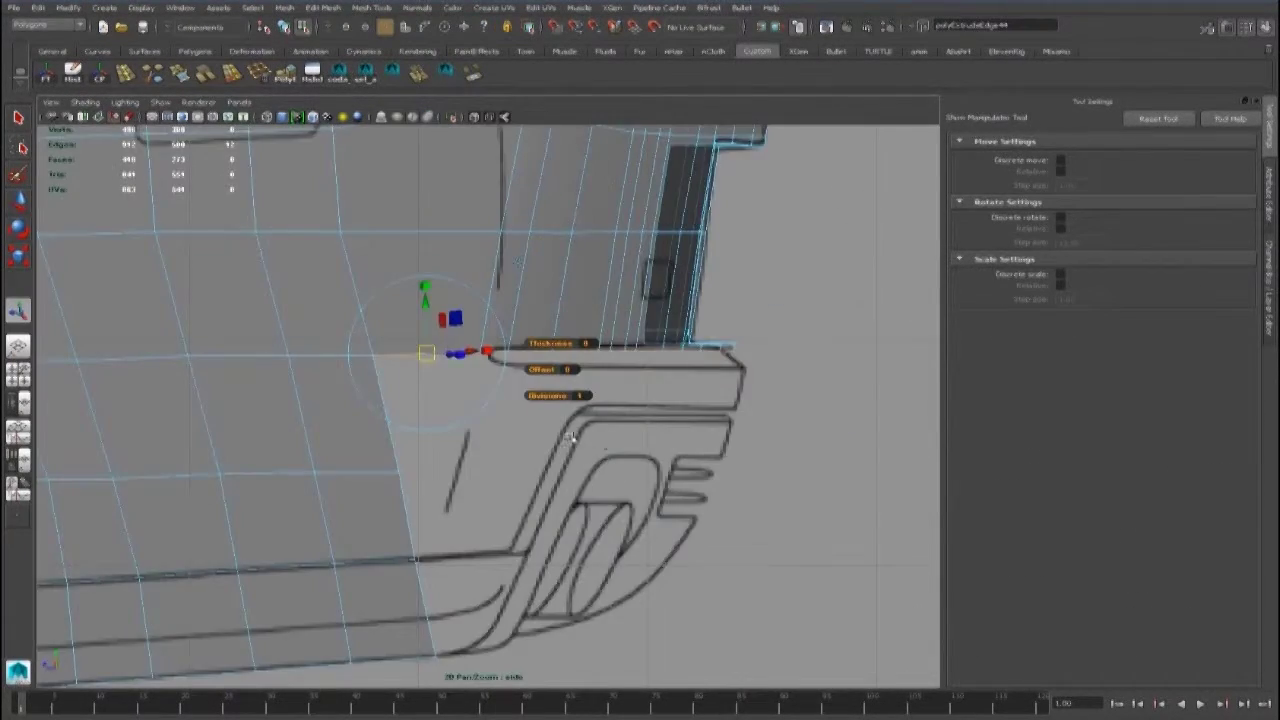
key(w)
key(f)
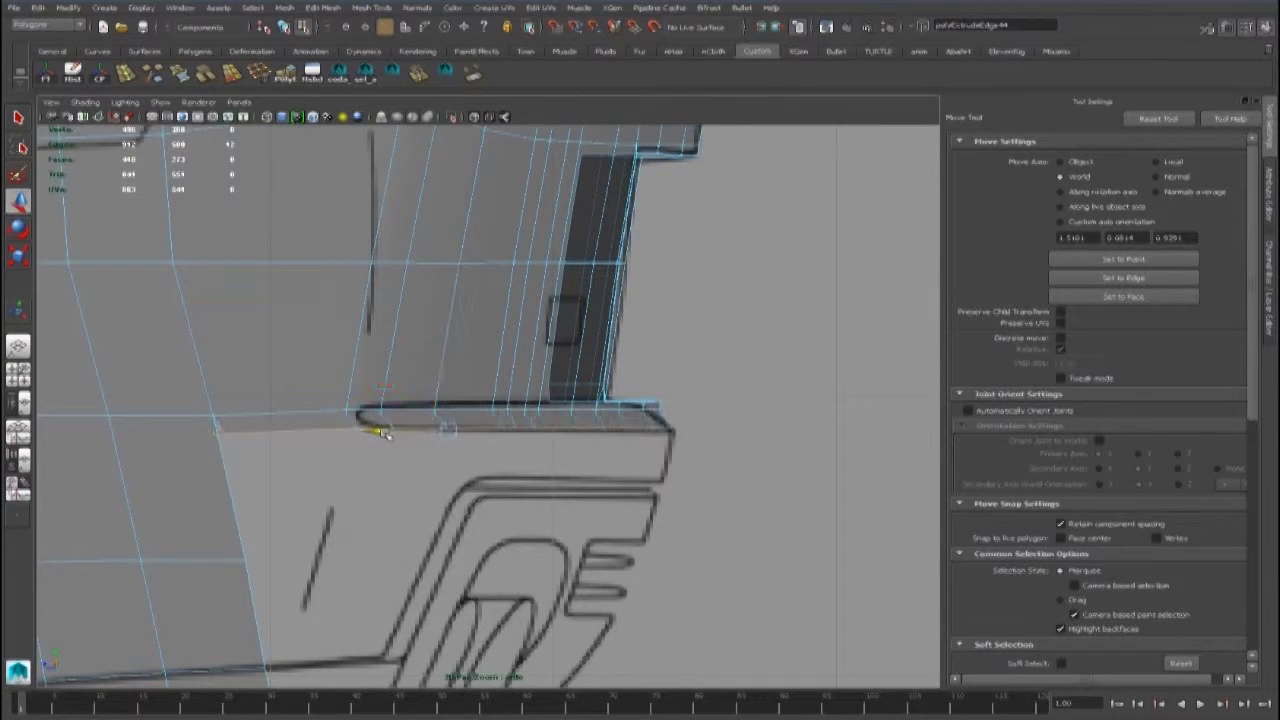
click(383, 432)
scroll(512, 408, up, 3)
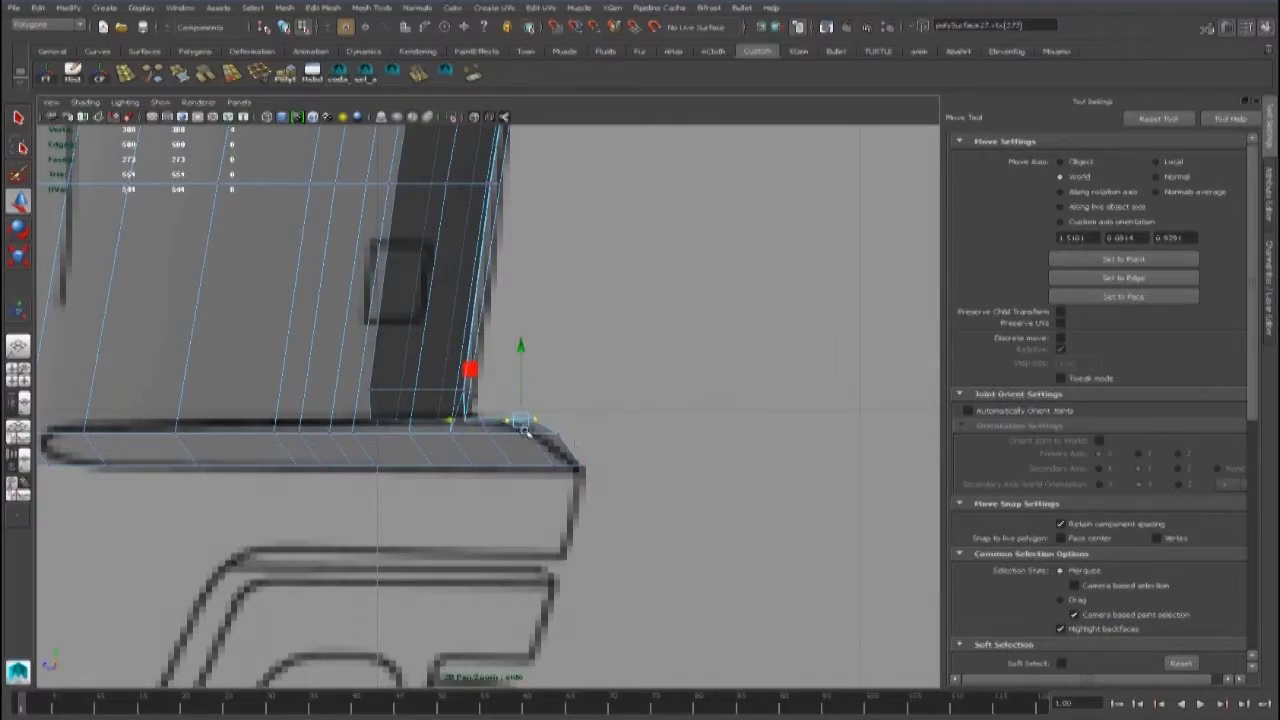
scroll(462, 437, down, 3)
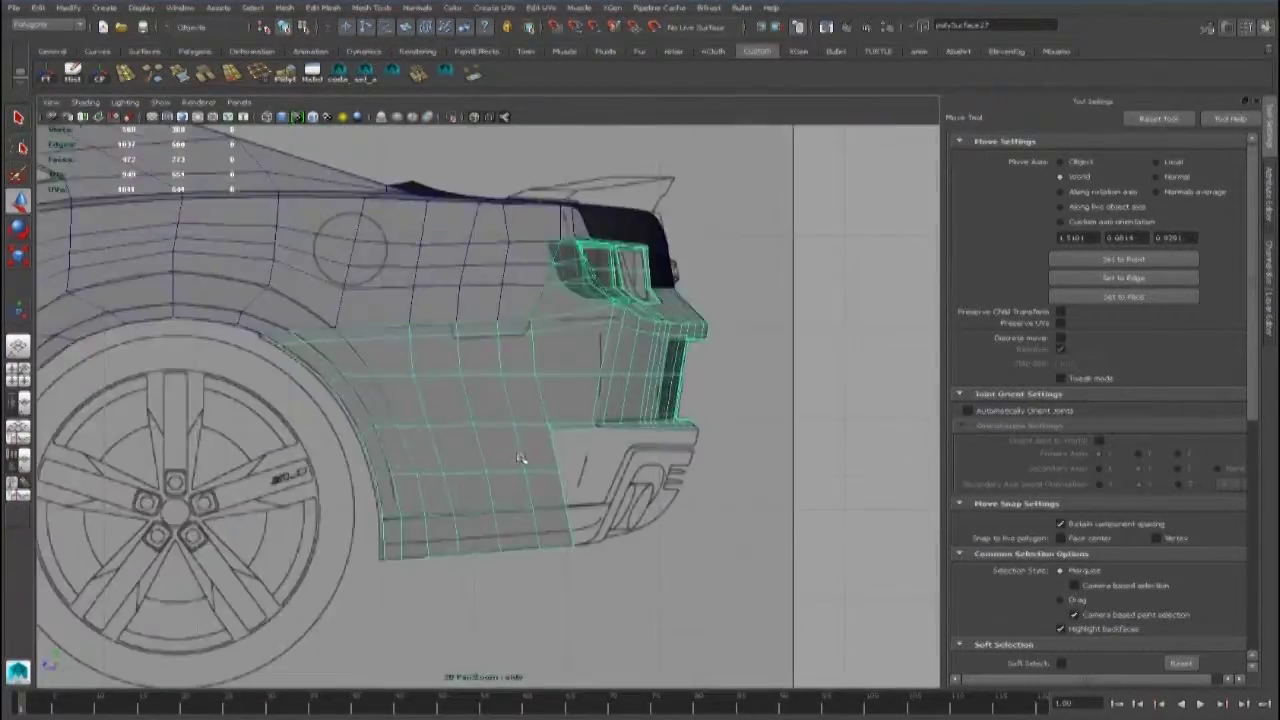
scroll(510, 450, up, 2)
scroll(496, 430, up, 2)
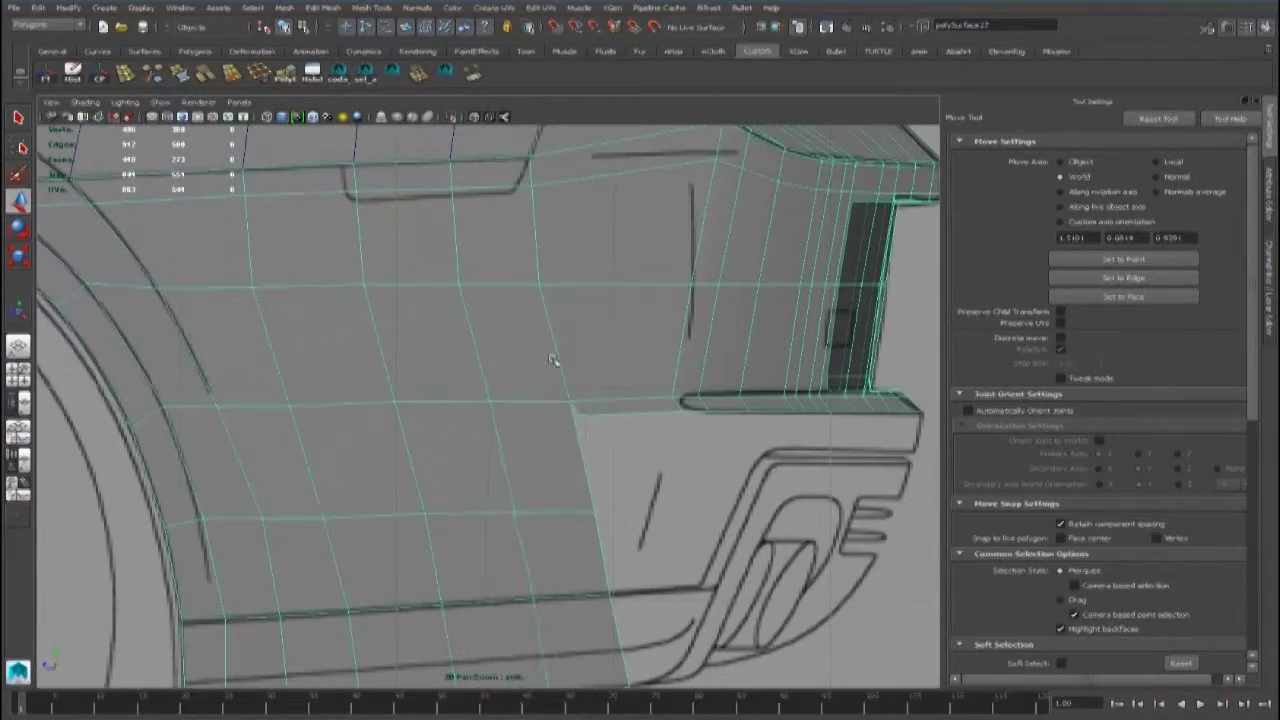
Step: Pick a vertex on the bumper and orbit around the rear fender to inspect the panel
key(F10)
right_click(571, 394)
click(571, 405)
alt+drag(528, 366, 505, 472)
alt+drag(470, 230, 740, 335)
key(F8)
alt+right_drag(500, 342, 437, 416)
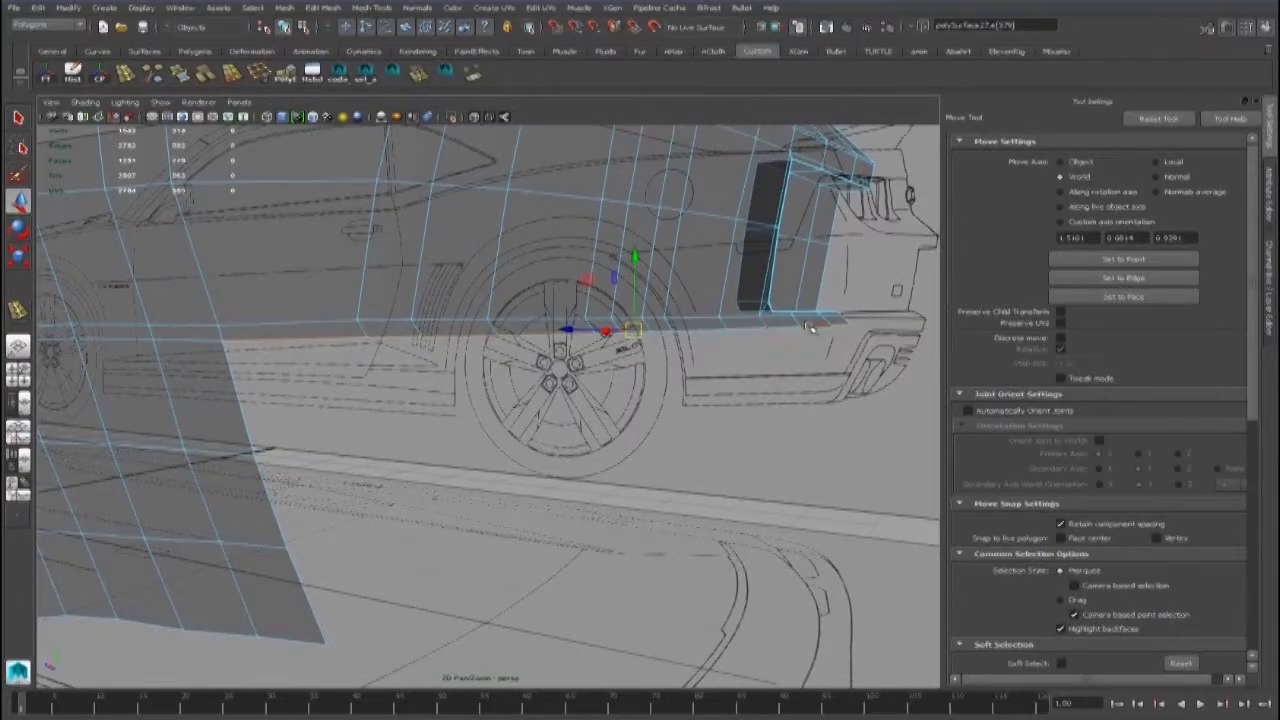
alt+drag(668, 331, 740, 470)
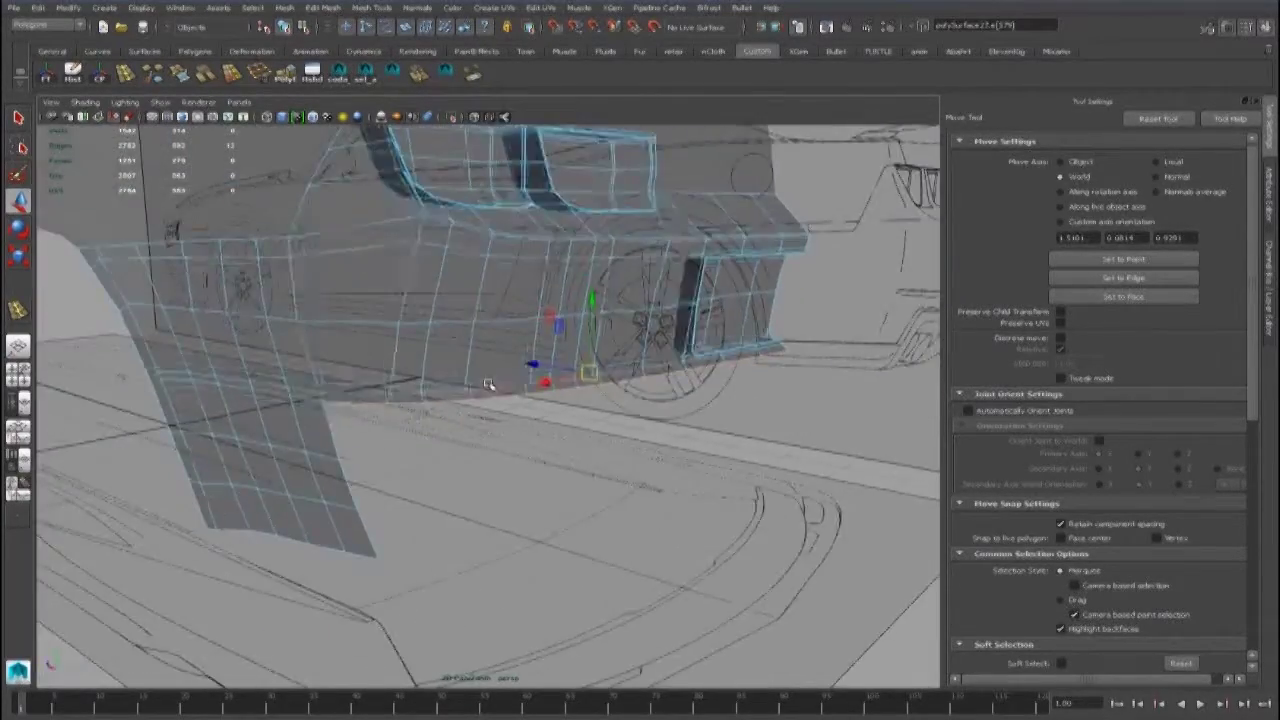
Step: Insert an edge loop across the bumper panel using the four-view layout
key(space)
key(space)
scroll(670, 487, up, 3)
scroll(600, 440, down, 3)
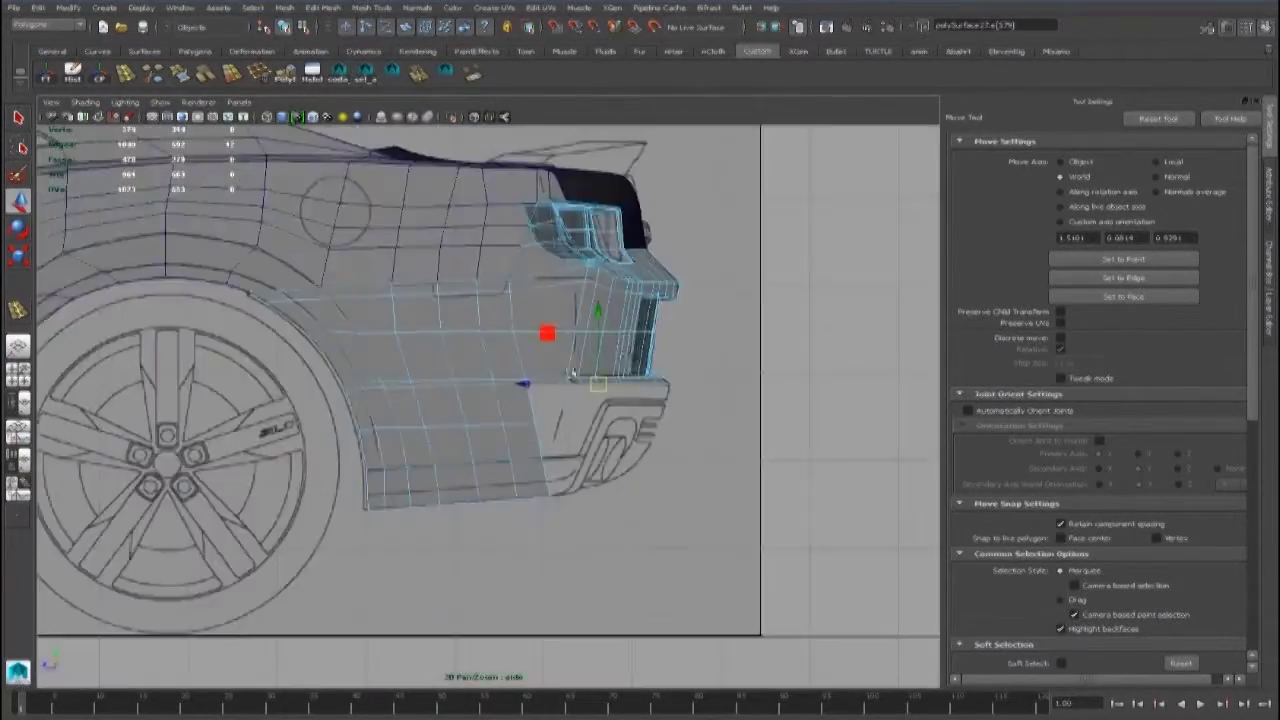
scroll(537, 397, up, 3)
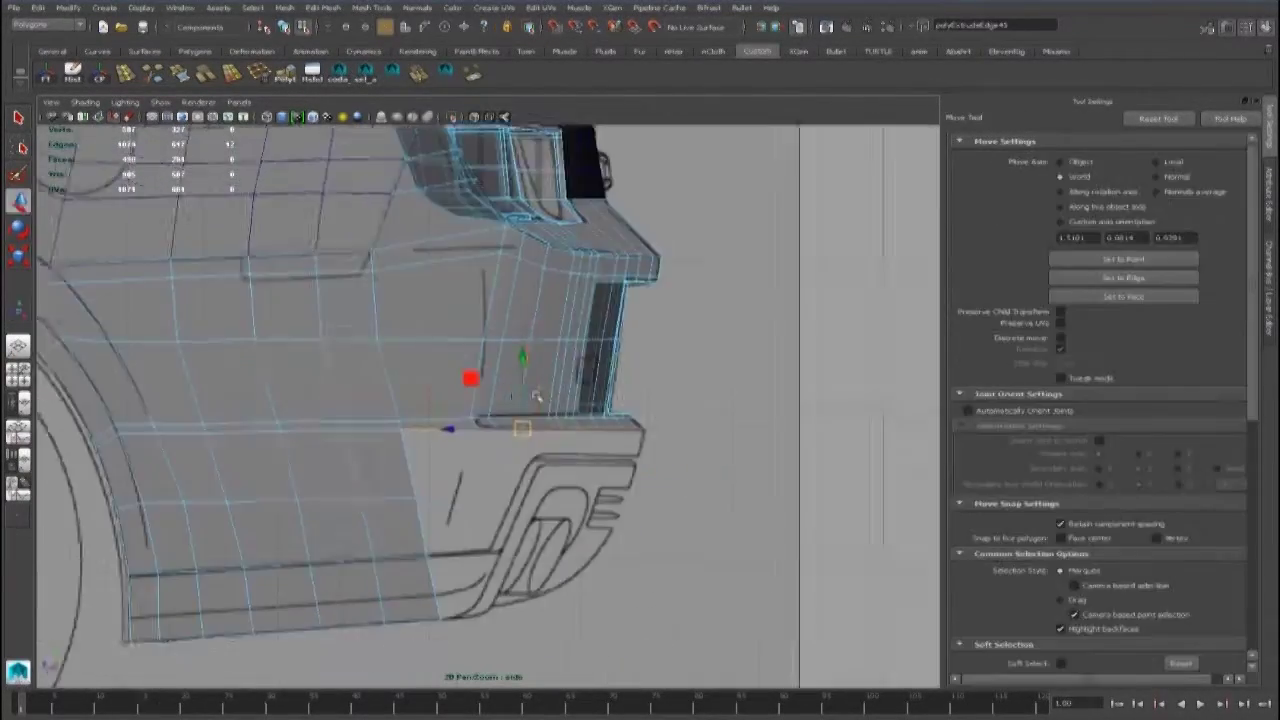
scroll(535, 394, up, 2)
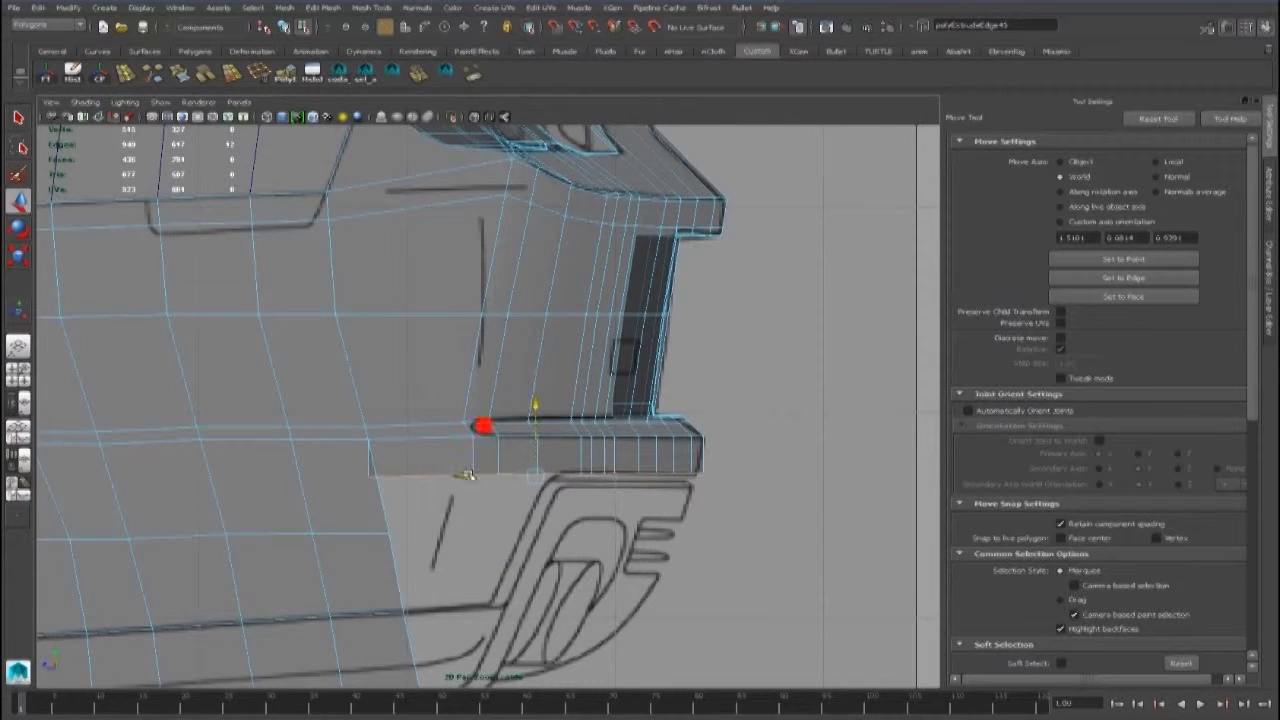
scroll(500, 420, up, 2)
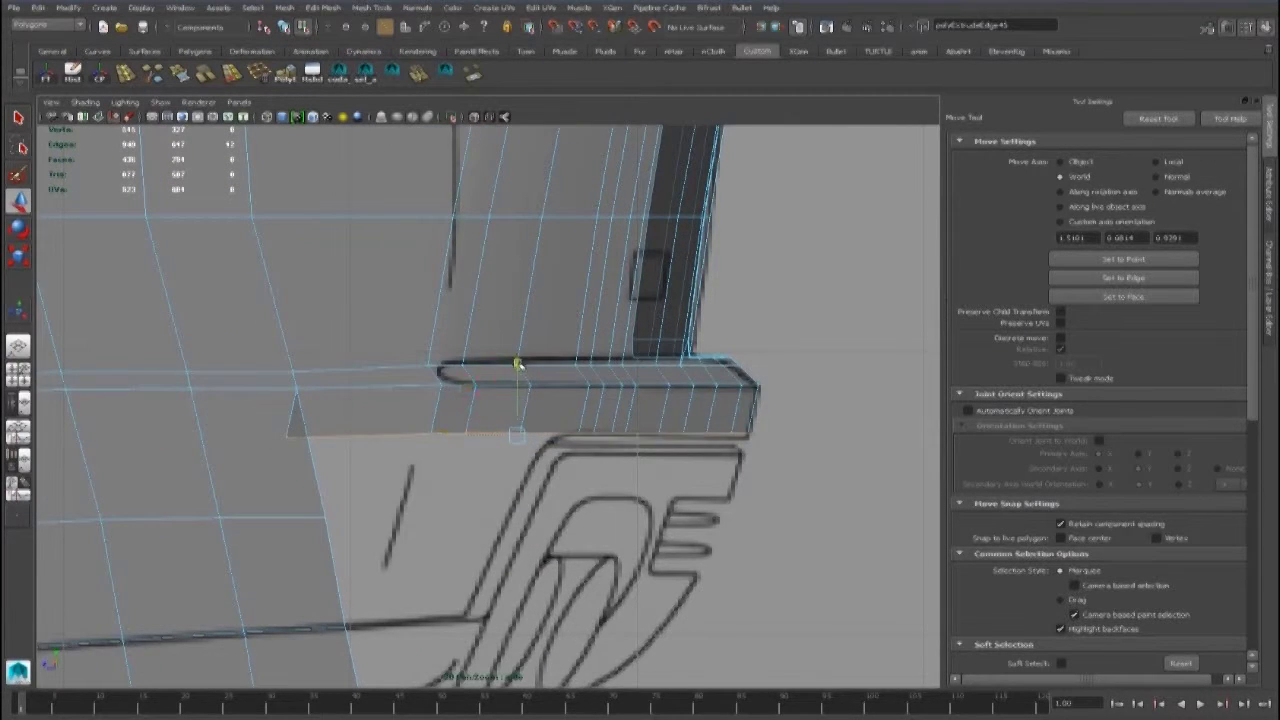
scroll(470, 400, down, 3)
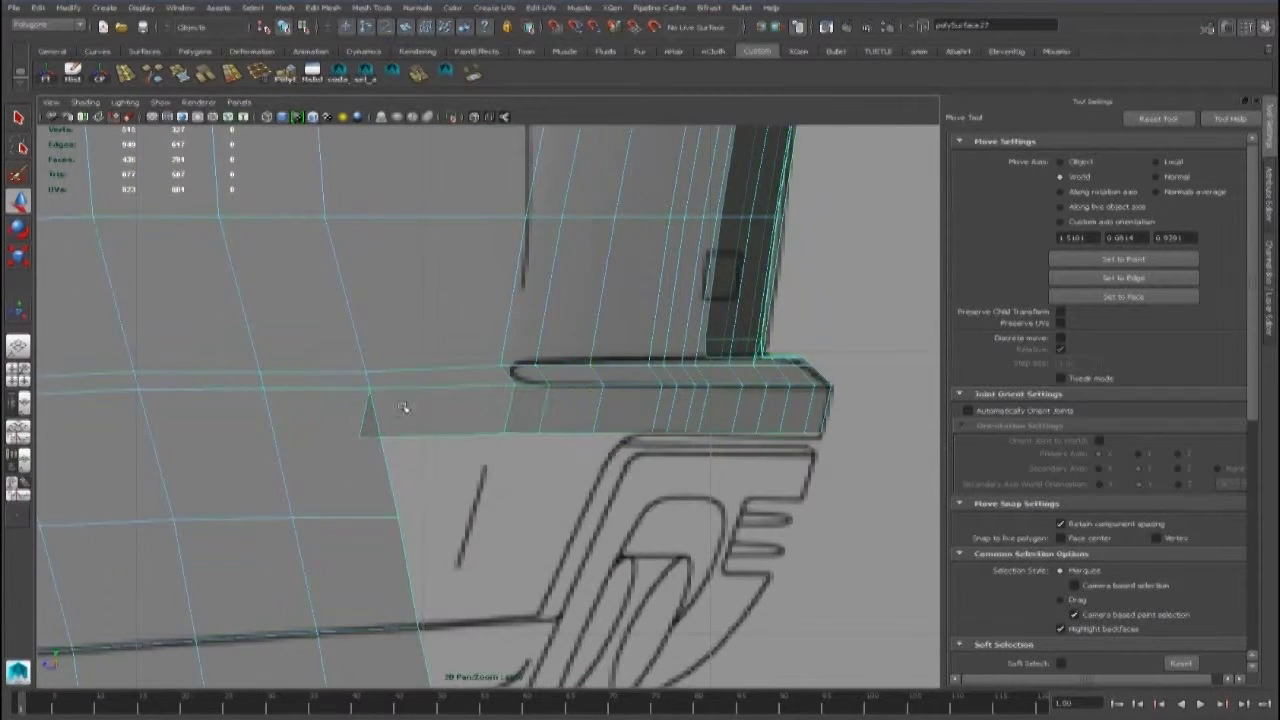
key(ctrl+e)
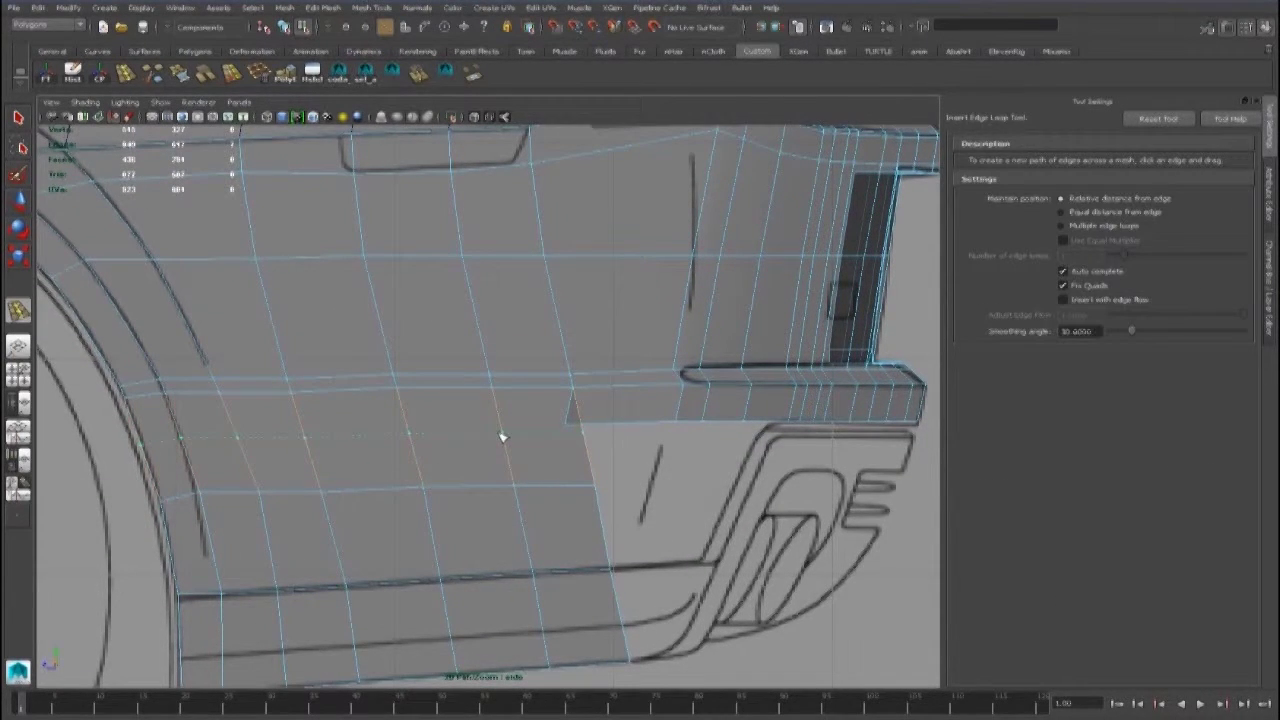
key(space)
key(space)
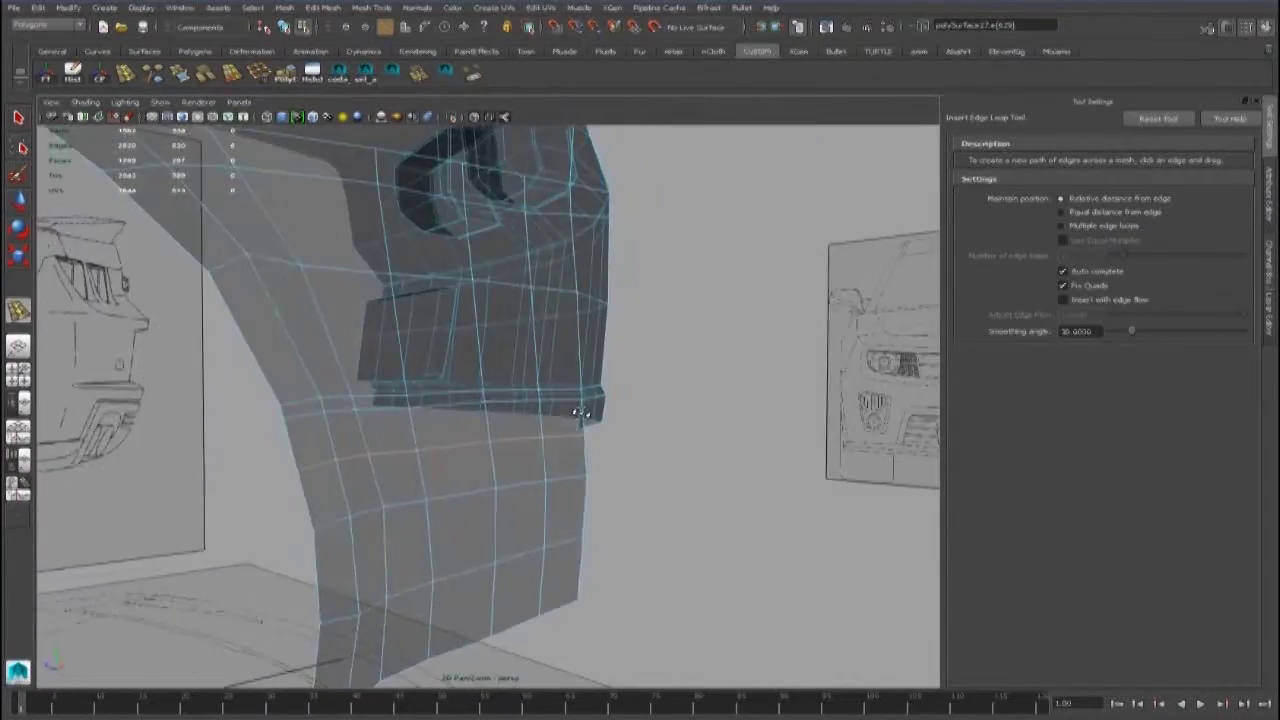
Step: Orbit the bumper in perspective and check the bumper mesh's attributes
key(w)
alt+drag(571, 437, 520, 462)
scroll(535, 477, down, 2)
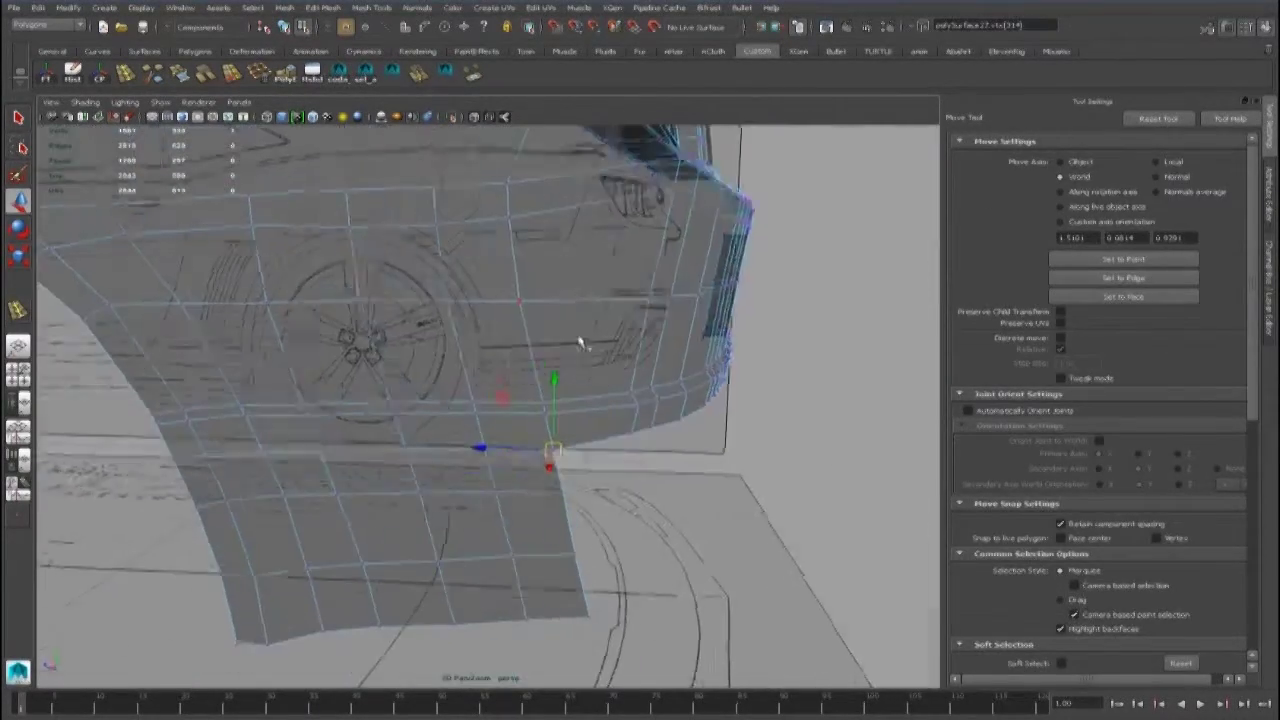
key(F8)
key(space)
key(ctrl+a)
key(space)
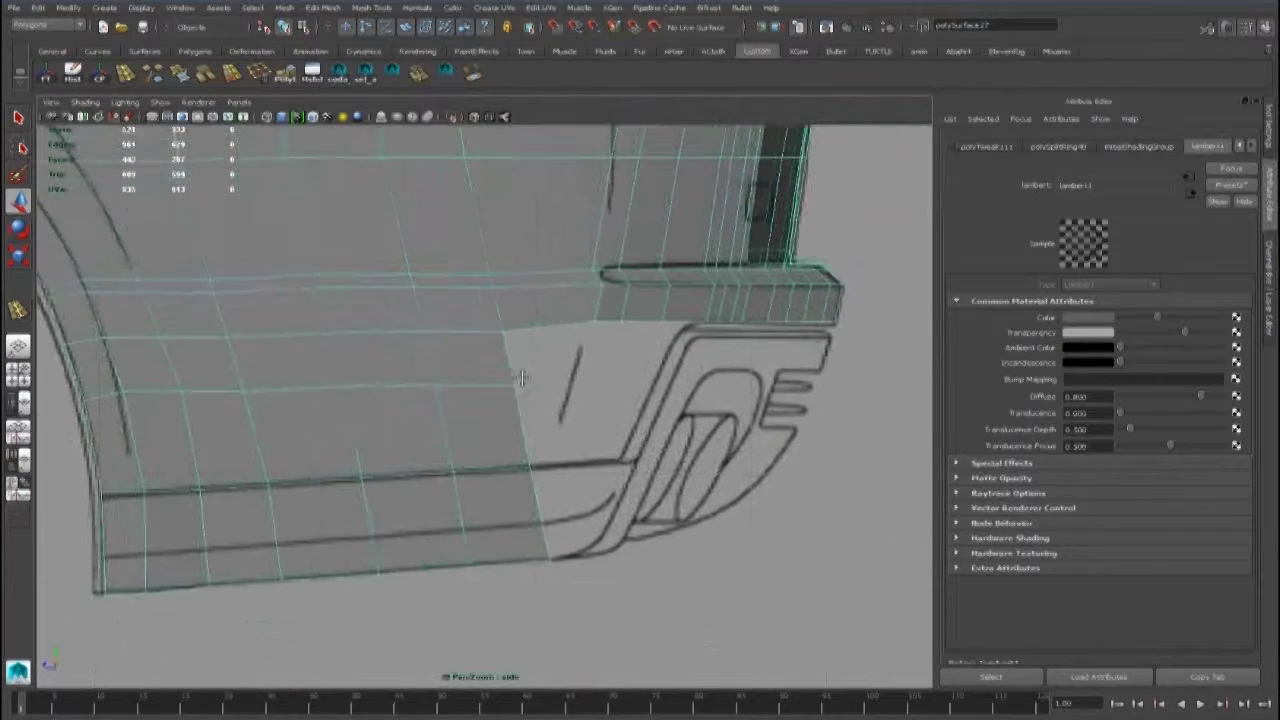
Step: Select a panel edge and vertex, then extrude the bumper's bottom edge and pull it outward
key(F10)
click(532, 360)
scroll(563, 403, up, 2)
key(F9)
click(427, 355)
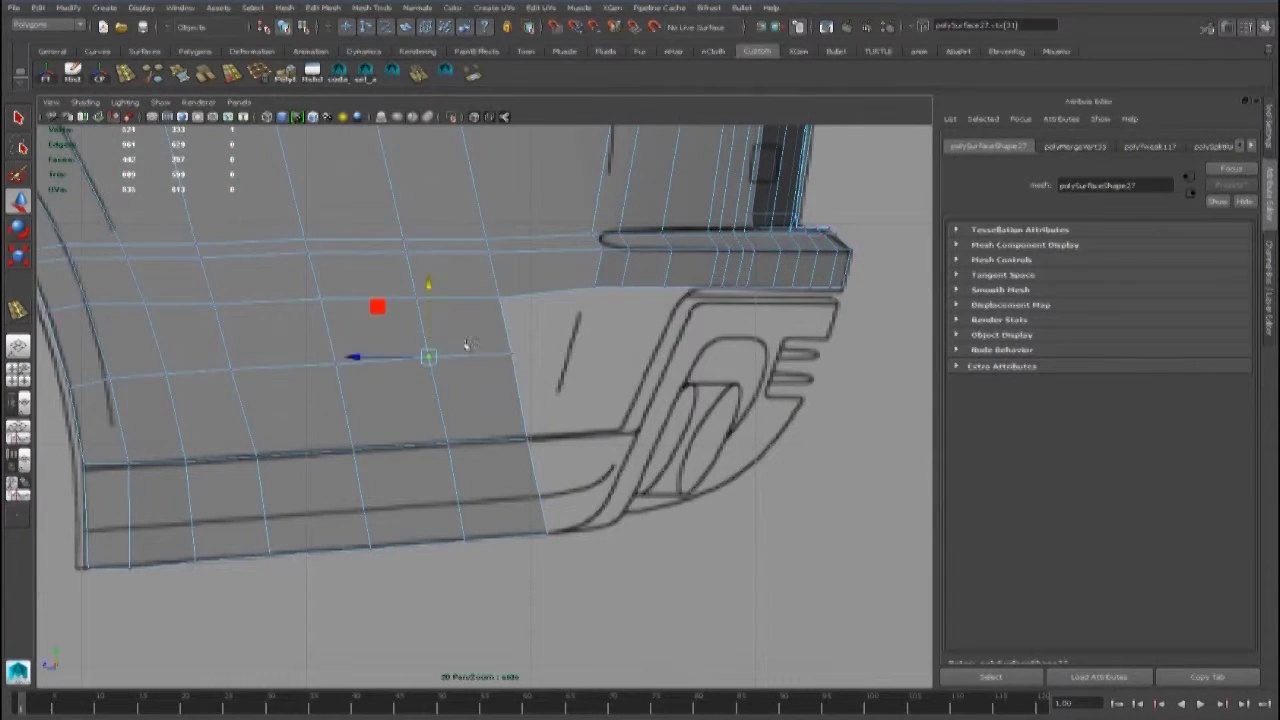
click(286, 75)
alt+middle_drag(545, 405, 465, 400)
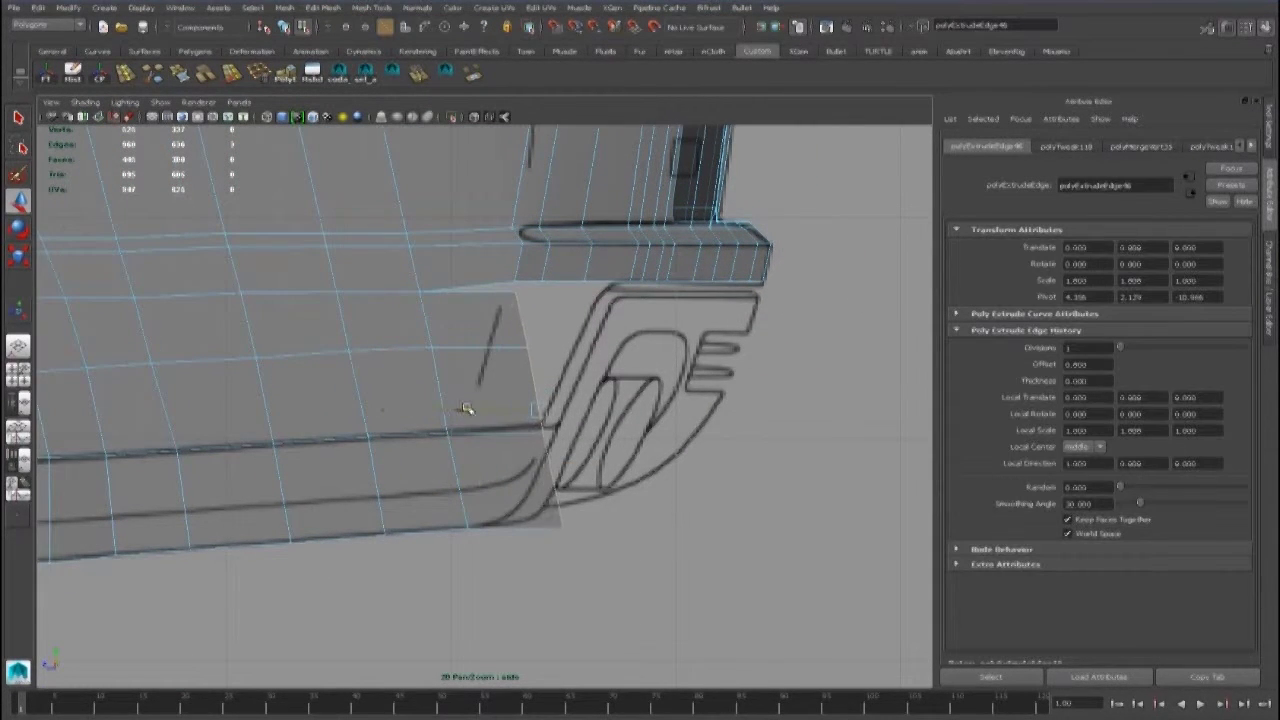
Step: Orbit to the bumper's lower corner and select the vertices around it
key(w)
key(space)
alt+drag(694, 309, 636, 302)
key(space)
alt+drag(432, 478, 524, 366)
key(F9)
click(543, 362)
right_click(543, 345)
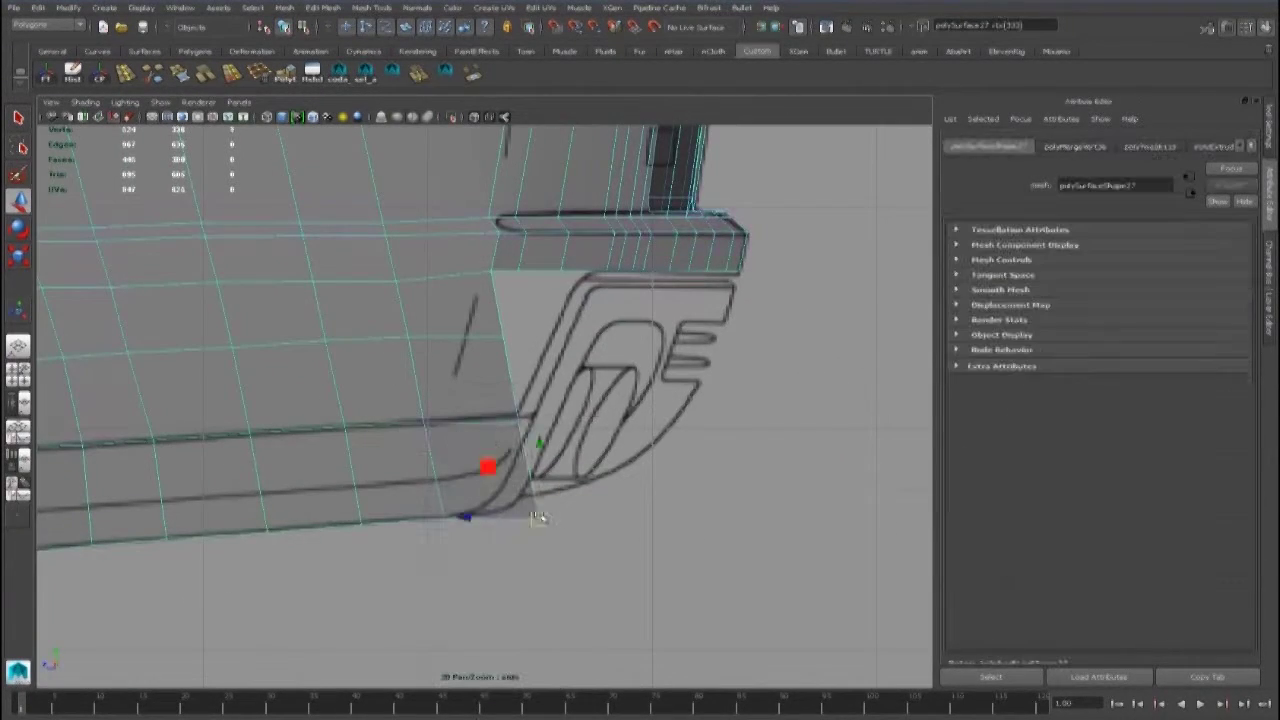
mouse_move(537, 517)
mouse_down()
mouse_move(497, 492)
mouse_move(615, 512)
mouse_up()
Step: Extrude the selected corner edge into new faces in the side view
key(space)
alt+middle_drag(618, 513, 573, 471)
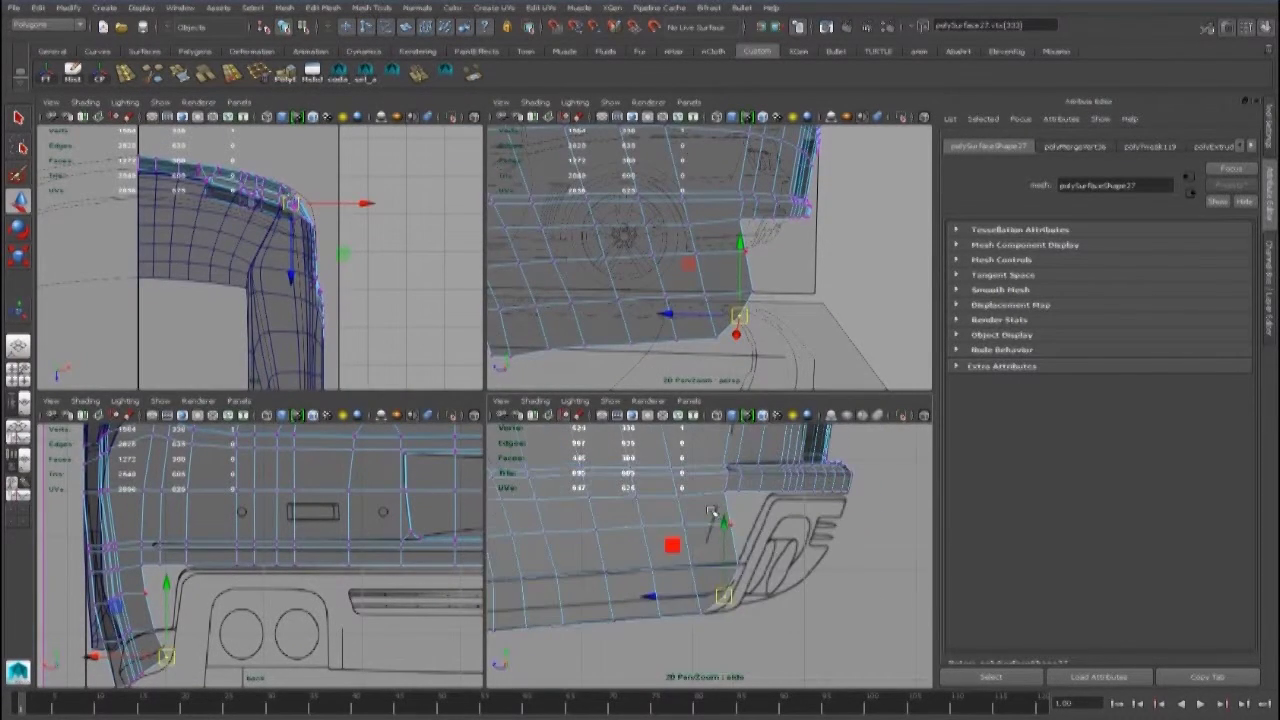
key(F8)
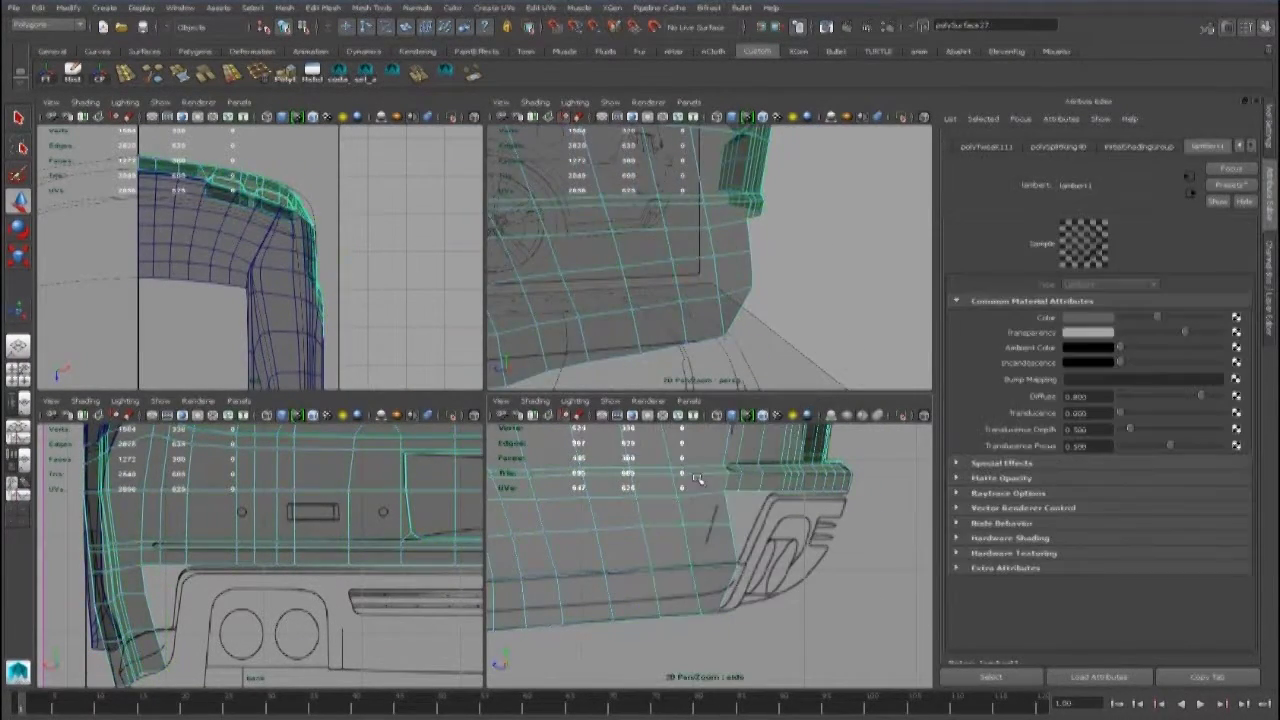
key(space)
scroll(450, 385, up, 3)
key(F10)
key(ctrl+e)
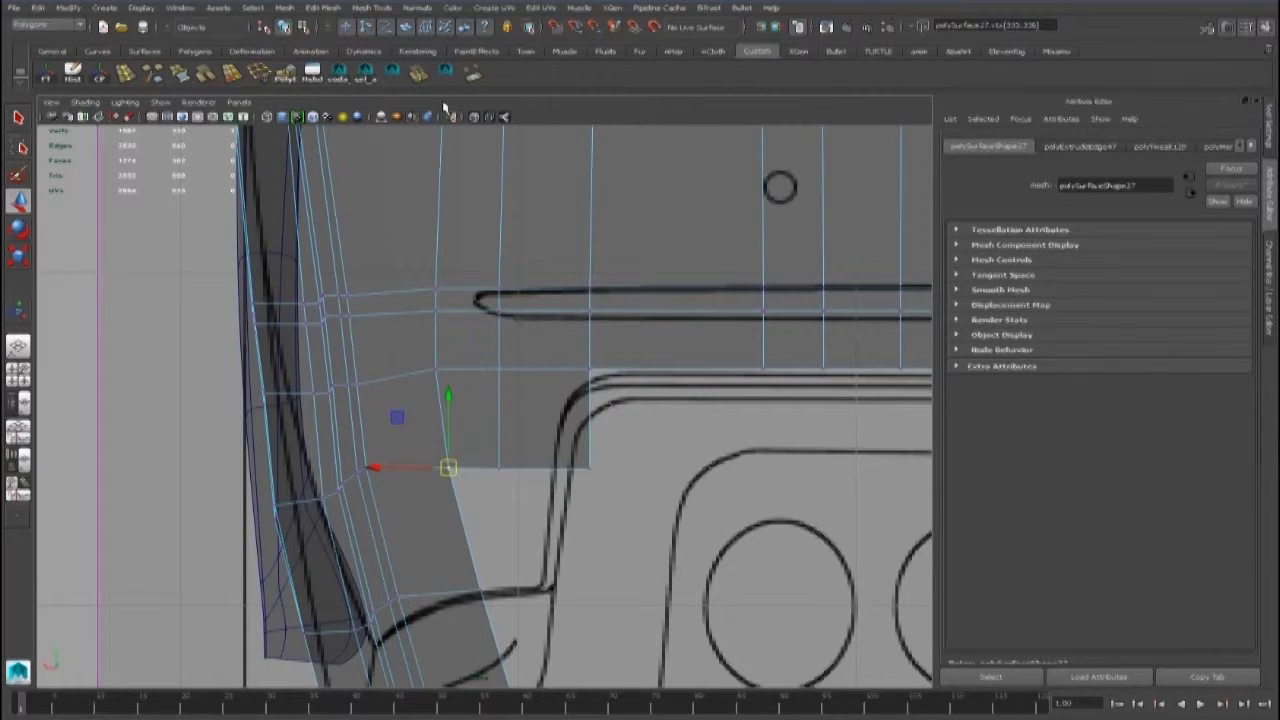
scroll(550, 470, down, 2)
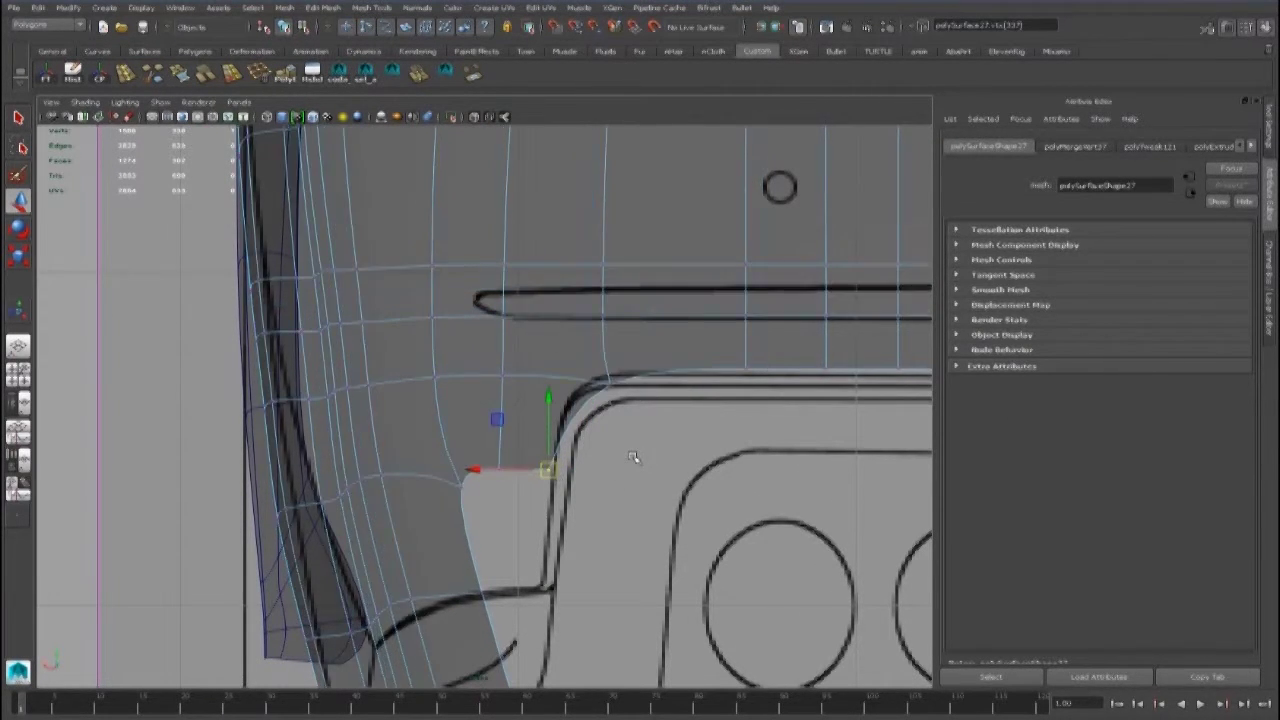
scroll(449, 449, down, 3)
Step: Extrude the corner's bottom edge downward
key(F8)
scroll(545, 310, up, 3)
key(F10)
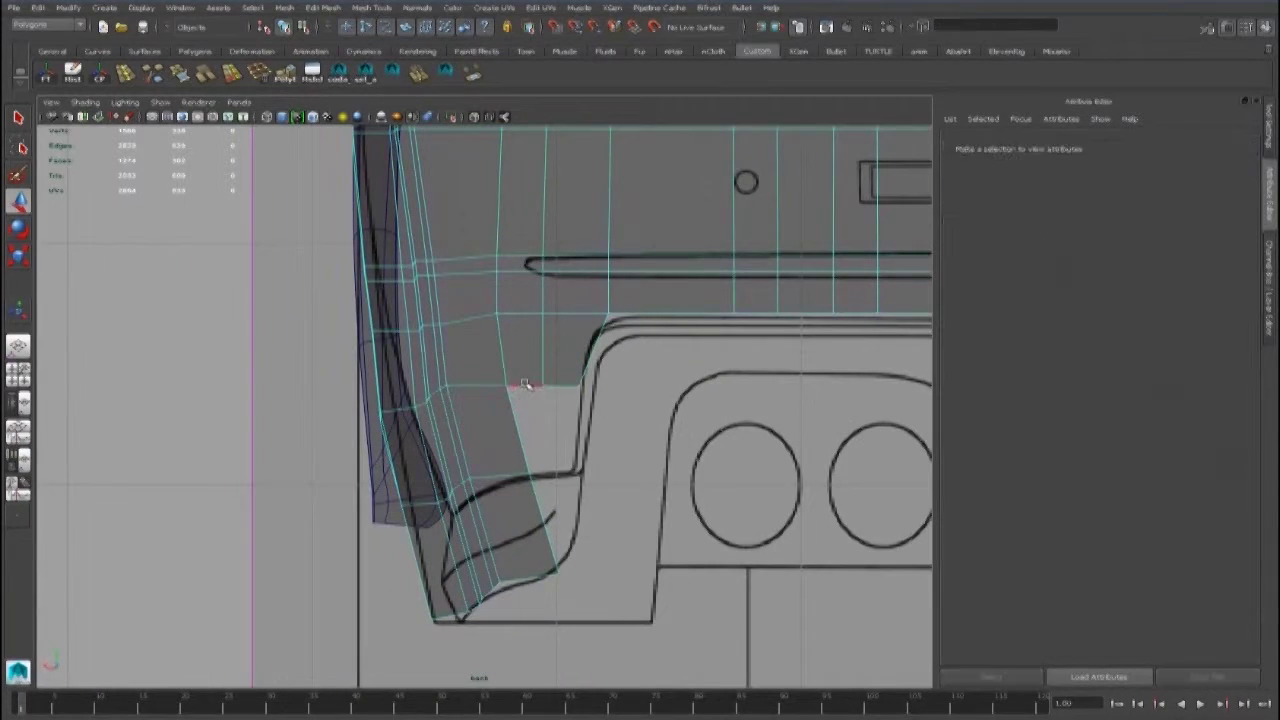
click(530, 385)
key(ctrl+e)
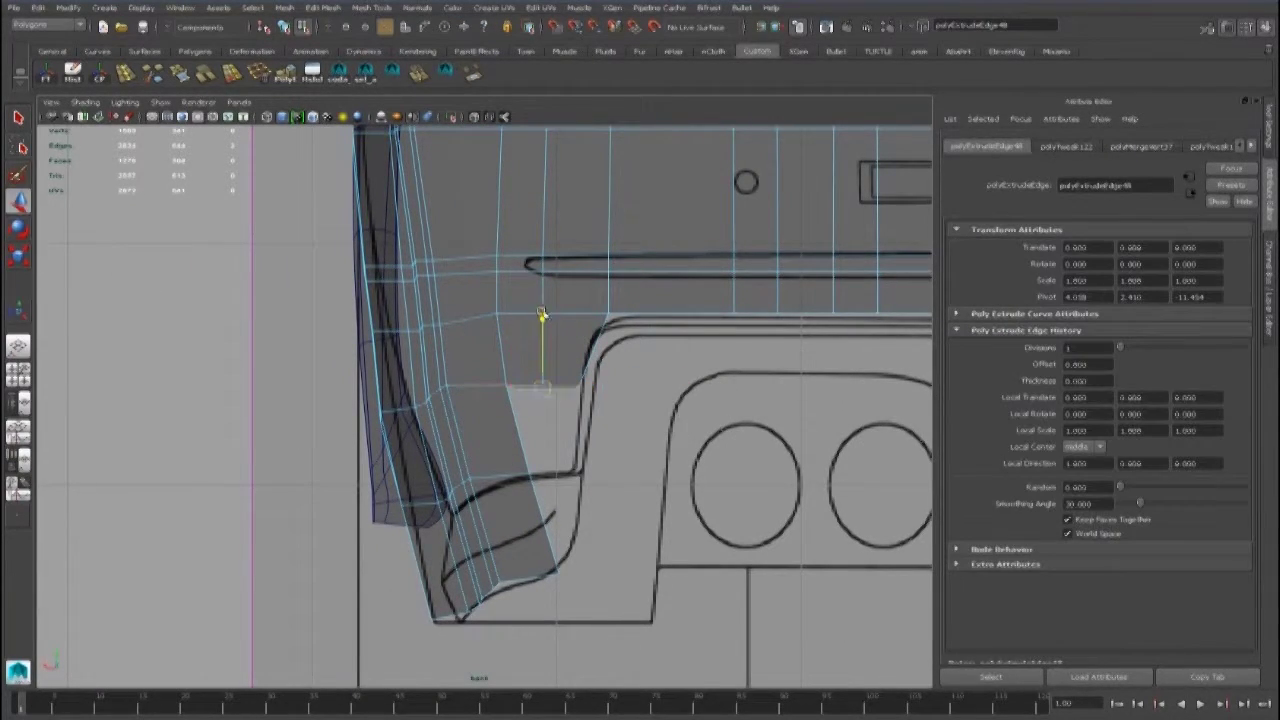
key(space)
alt+drag(672, 292, 543, 354)
Step: Align the extruded corner vertex and its neighbour to the blueprint in the side view
right_drag(543, 354, 486, 366)
click(531, 451)
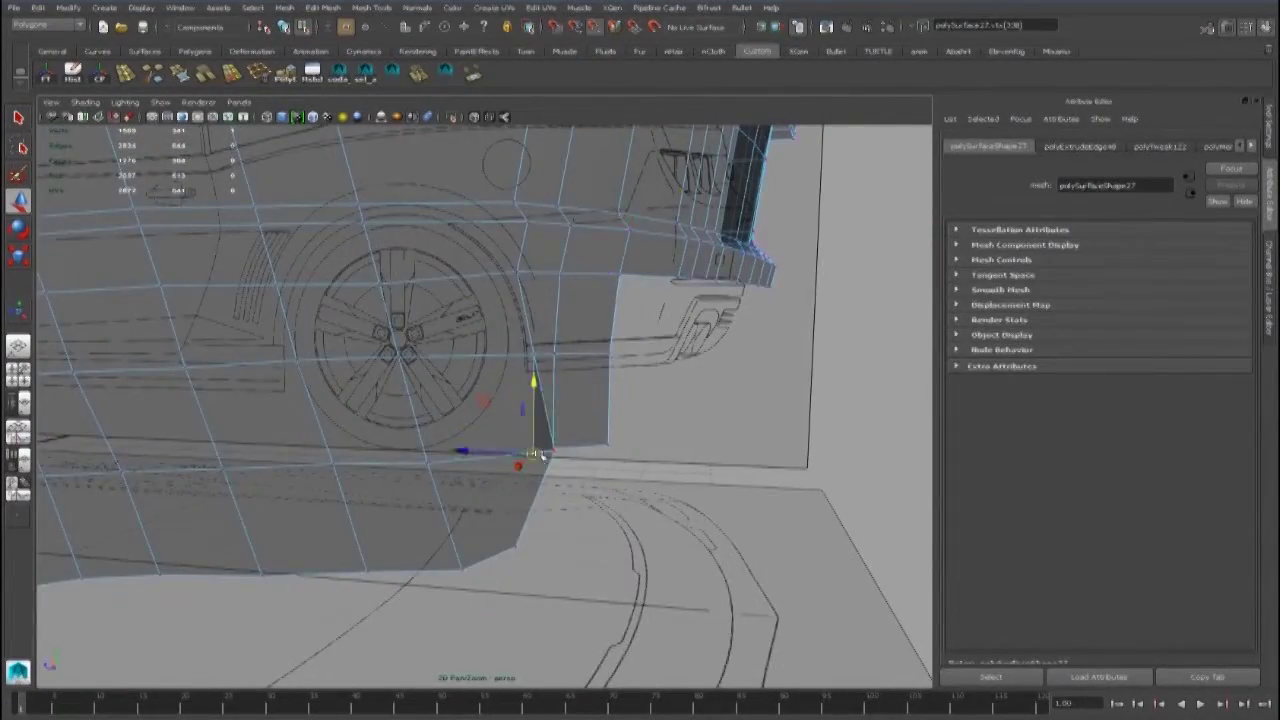
alt+drag(531, 451, 483, 456)
key(space)
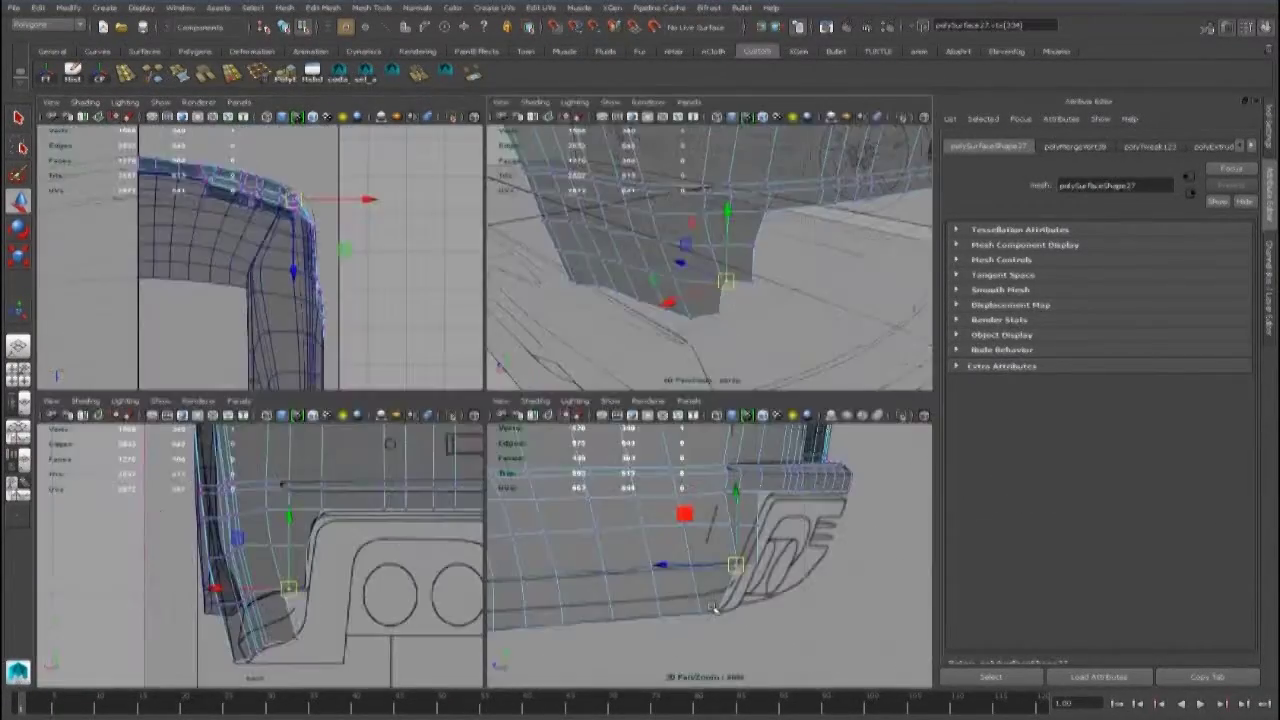
key(space)
key(space)
key(space)
click(628, 503)
alt+middle_drag(505, 376, 663, 463)
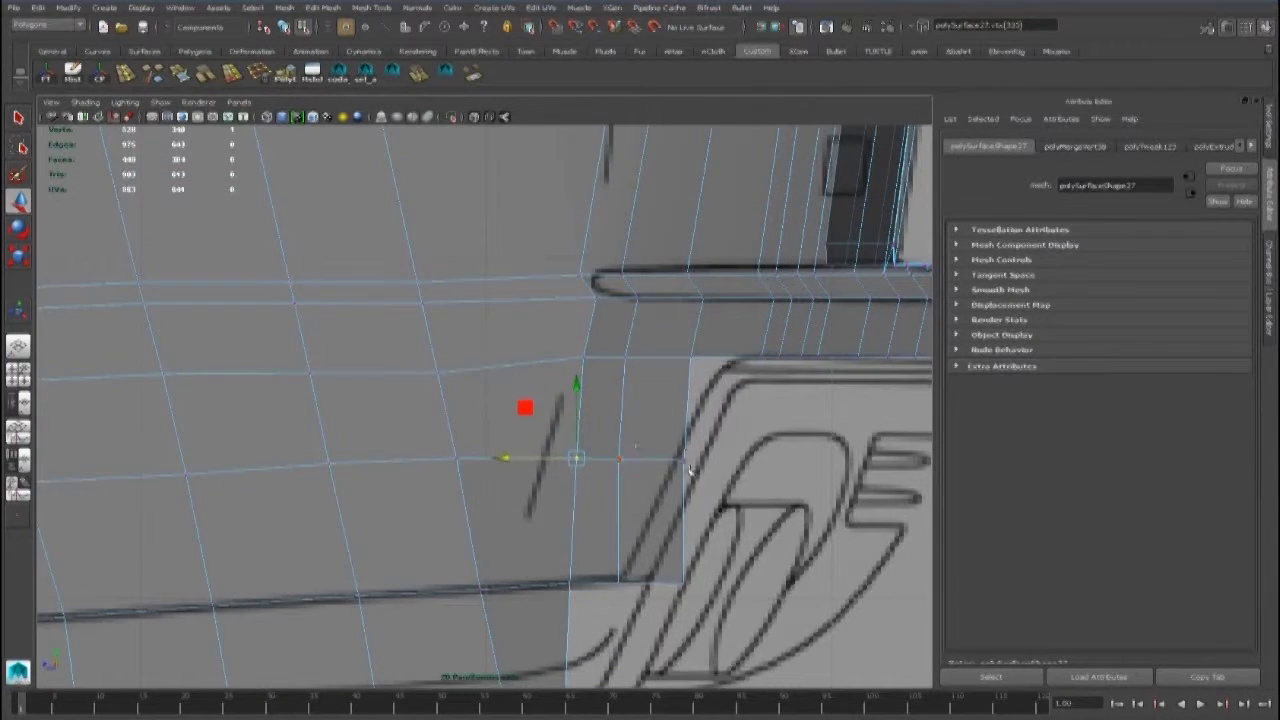
key(space)
Step: Adjust the next corner, crease and notch vertices to follow the blueprint's bumper outline
click(728, 583)
key(space)
alt+middle_drag(537, 323, 553, 447)
scroll(557, 437, down, 3)
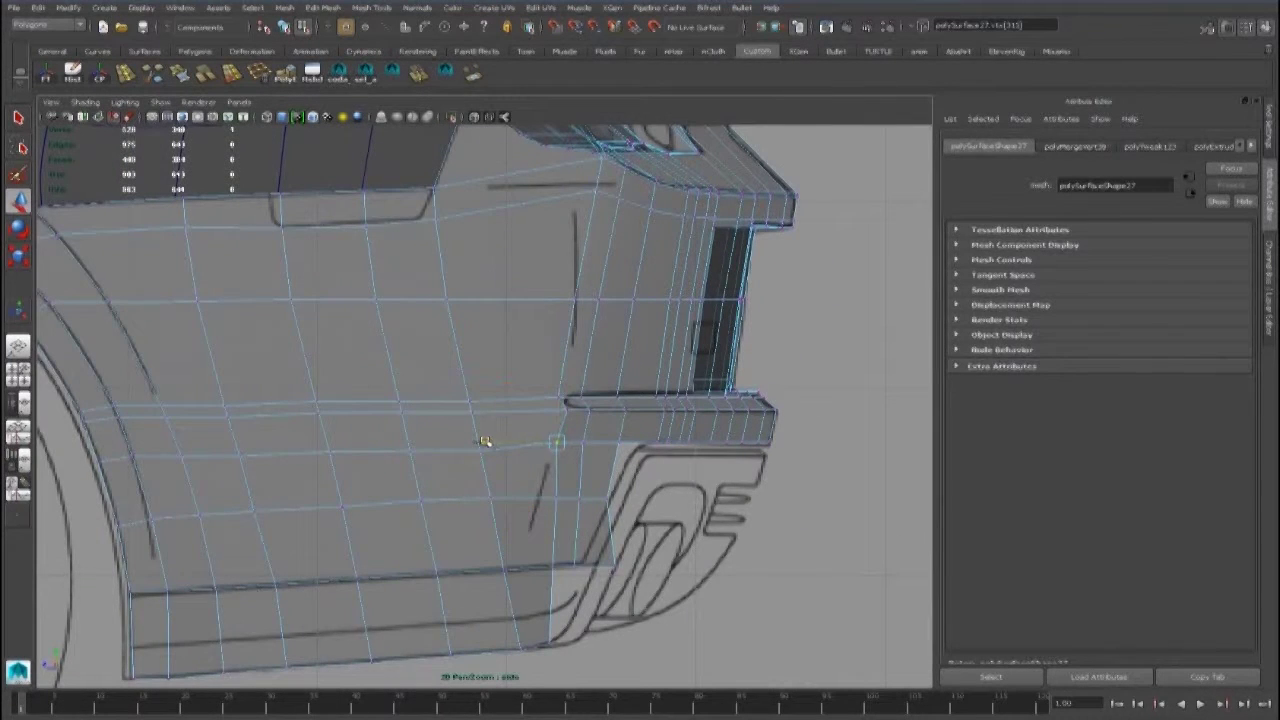
alt+middle_drag(481, 499, 498, 527)
click(498, 527)
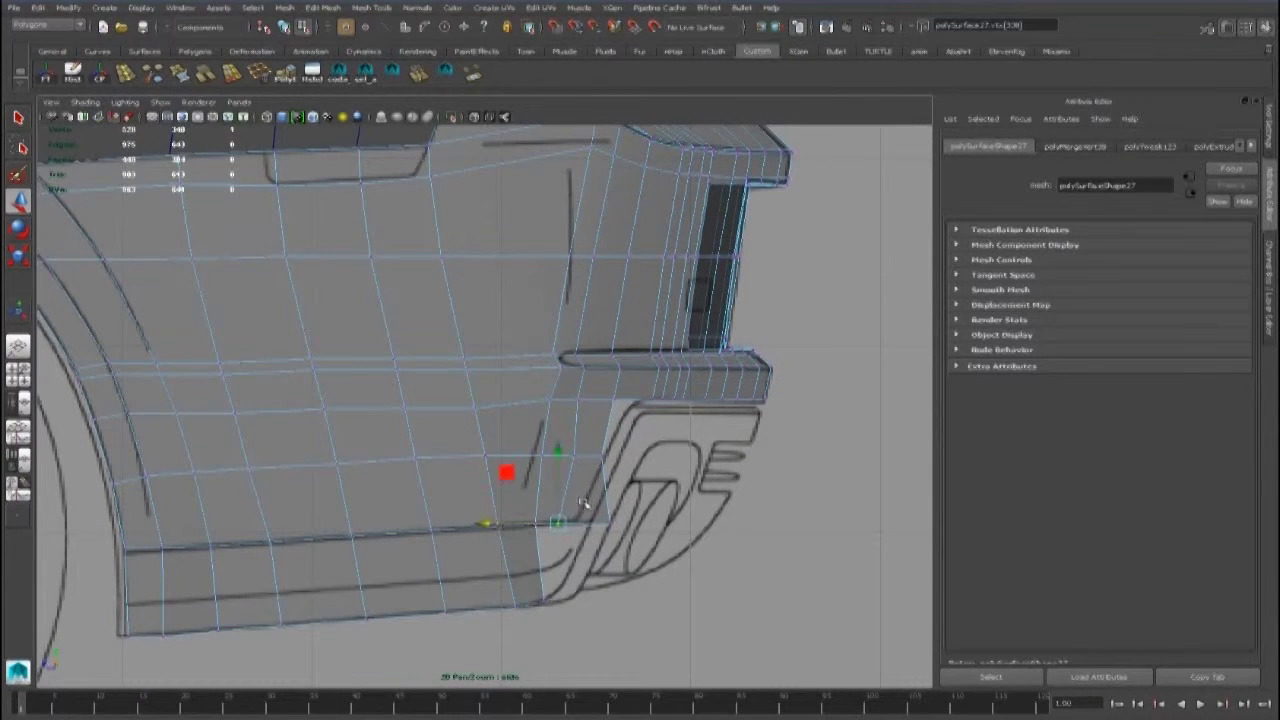
alt+middle_drag(505, 519, 497, 543)
click(609, 426)
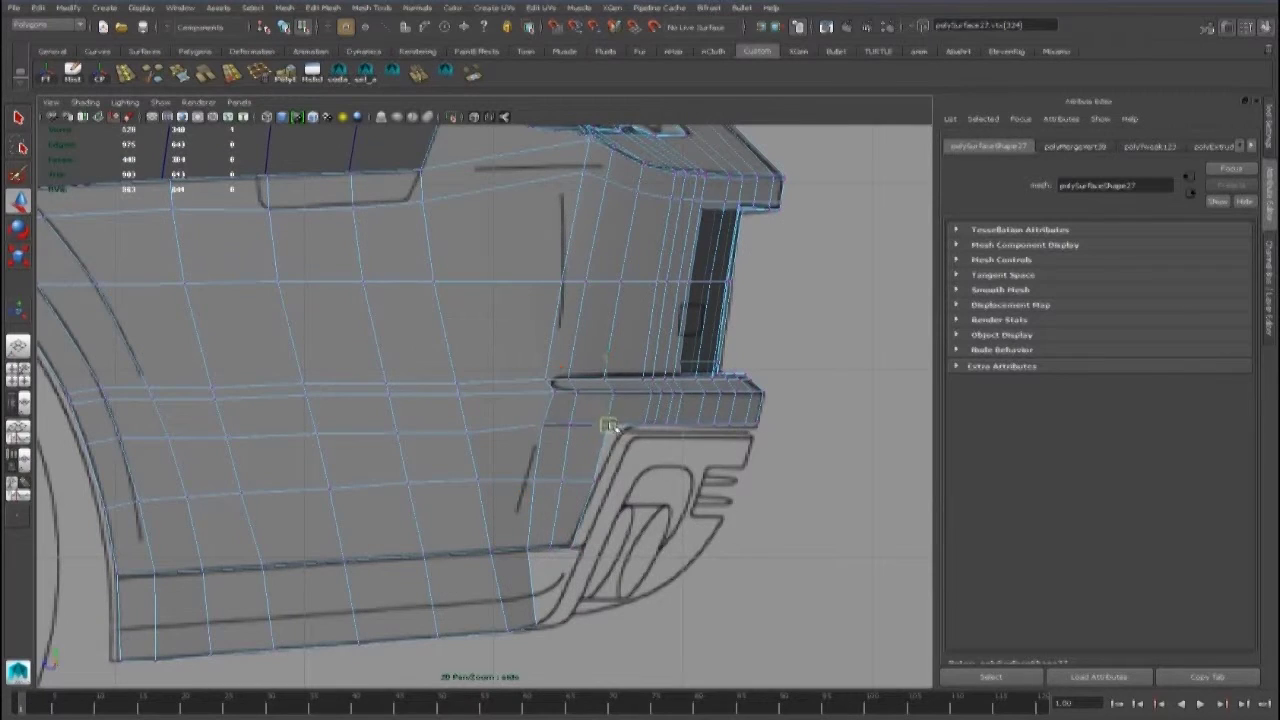
scroll(600, 445, up, 2)
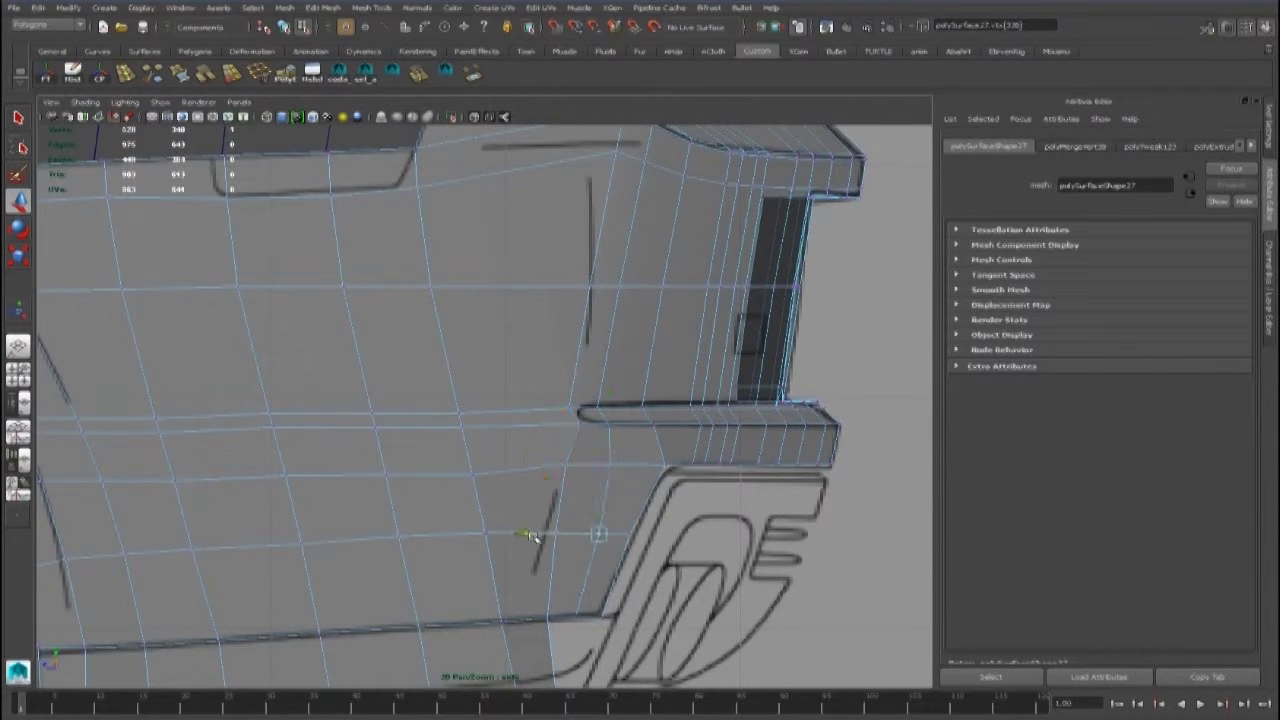
alt+middle_drag(532, 537, 545, 502)
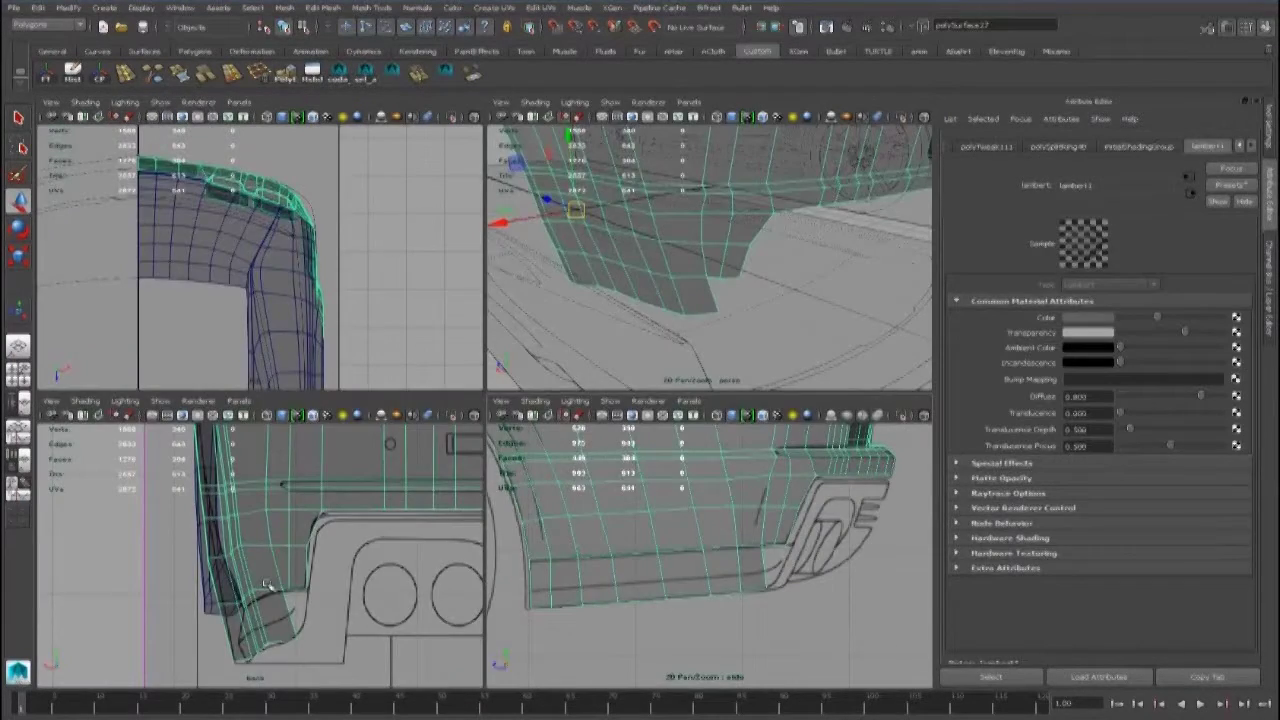
Step: Select a corner vertex on the bumper and reframe the back view
right_click(490, 415)
click(490, 450)
alt+middle_drag(480, 440, 405, 551)
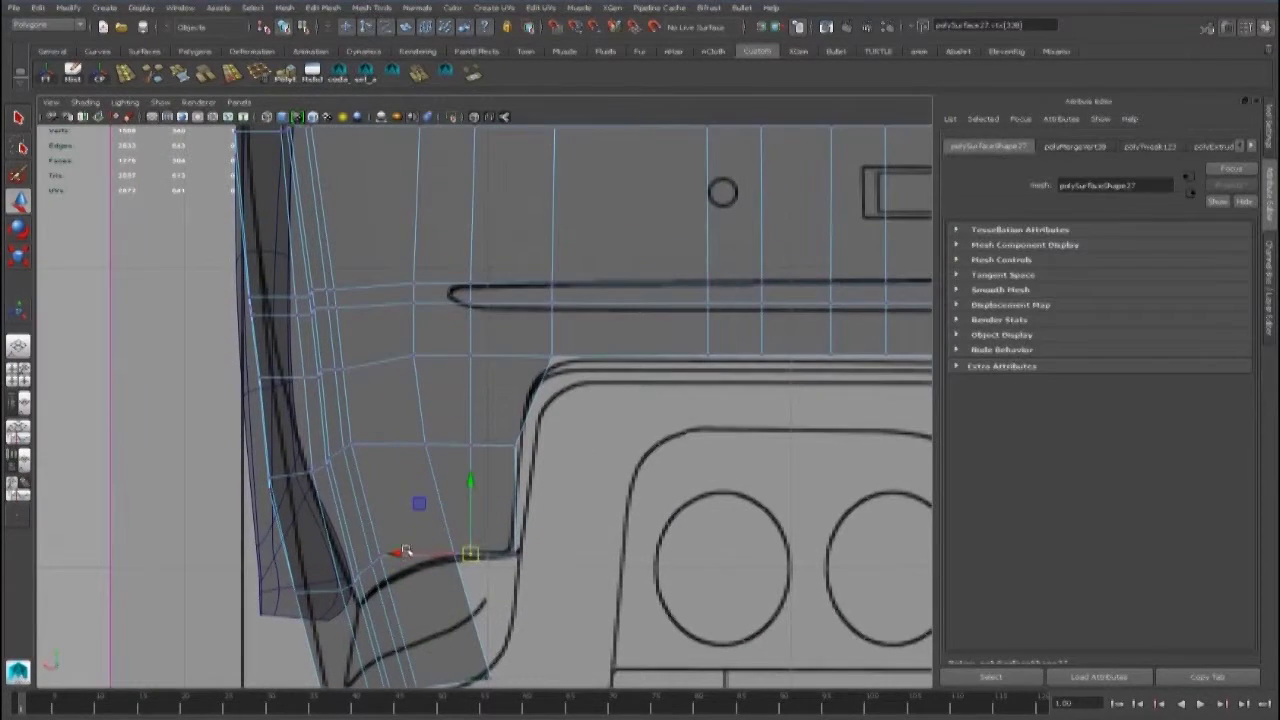
scroll(410, 558, down, 4)
scroll(460, 422, up, 2)
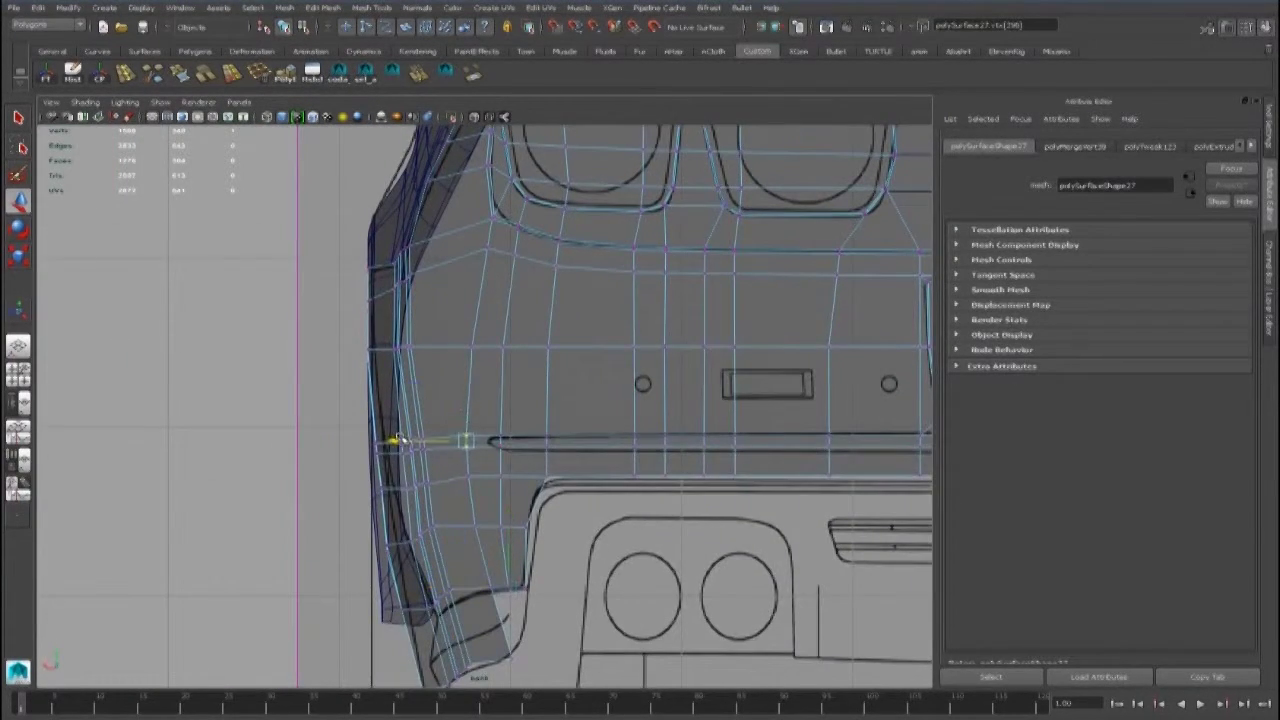
scroll(397, 440, down, 3)
scroll(509, 251, up, 3)
Step: Extrude the bottom corner edge and pull the new face down below the corner
right_click(528, 395)
click(528, 368)
scroll(588, 403, up, 2)
click(588, 403)
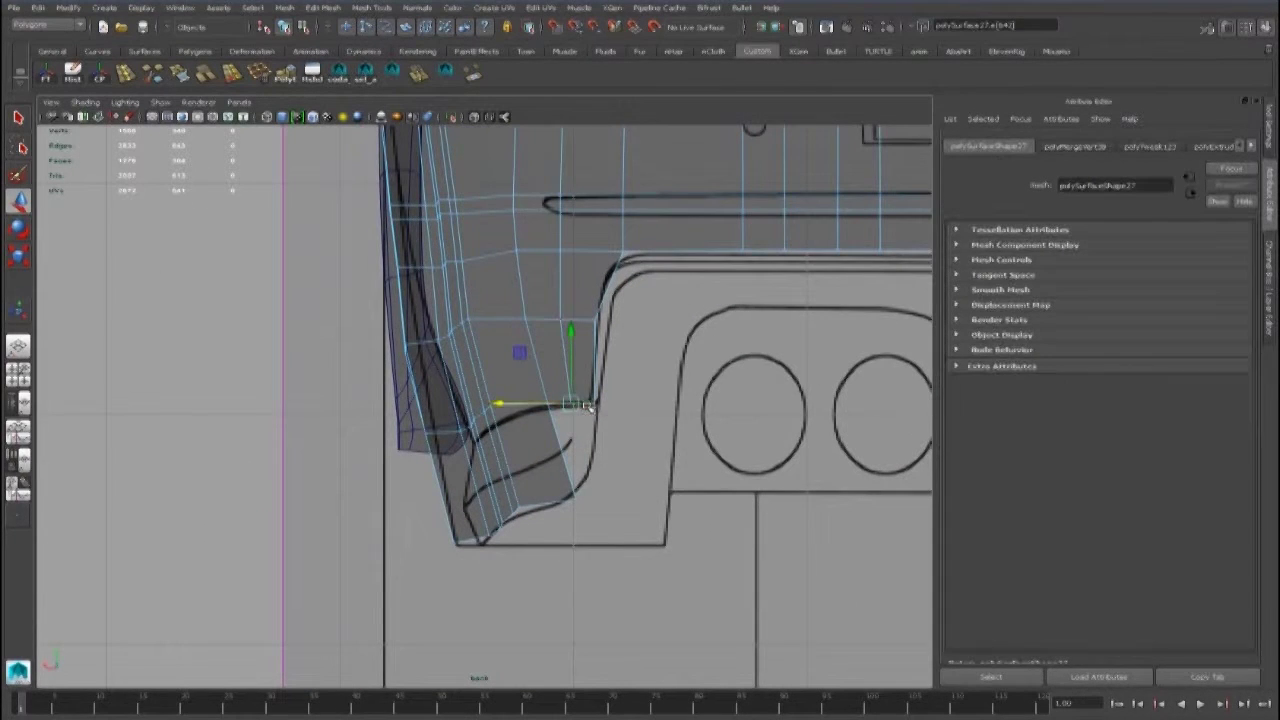
click(418, 73)
scroll(600, 420, up, 2)
drag(606, 405, 618, 444)
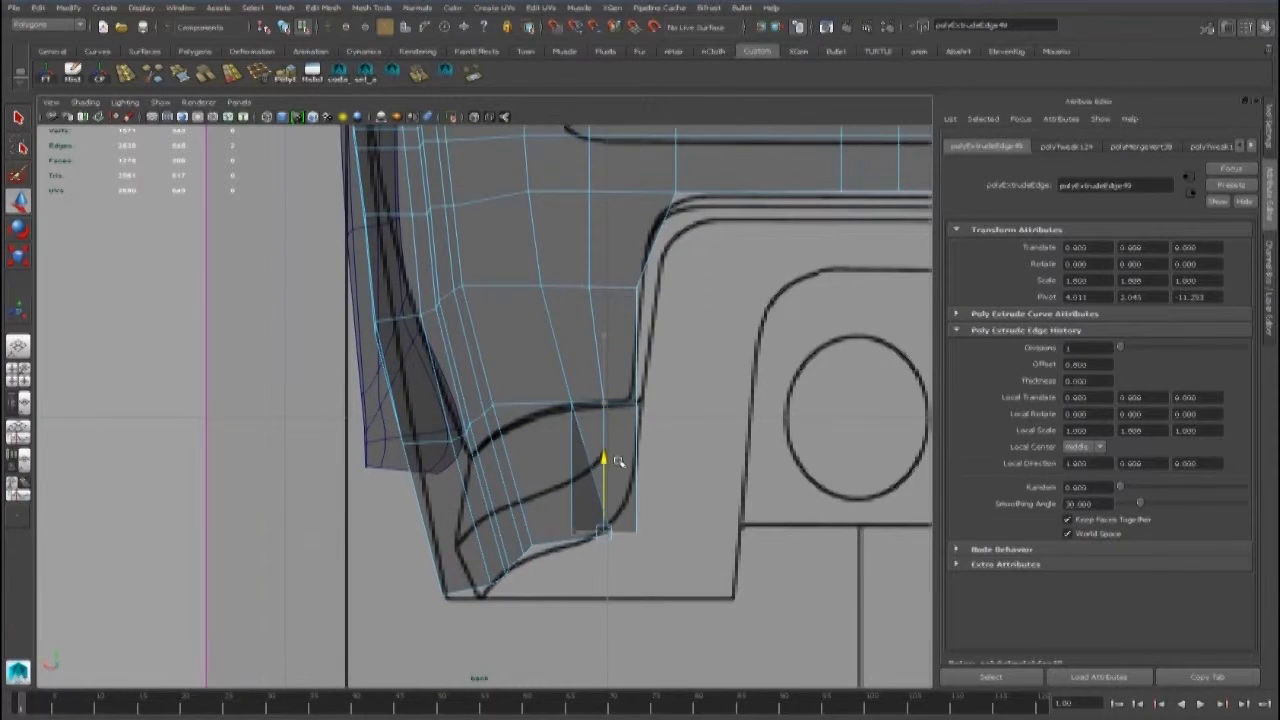
scroll(618, 461, up, 1)
Step: Move the new corner vertices in the back view to trace the blueprint's curved corner
click(541, 468)
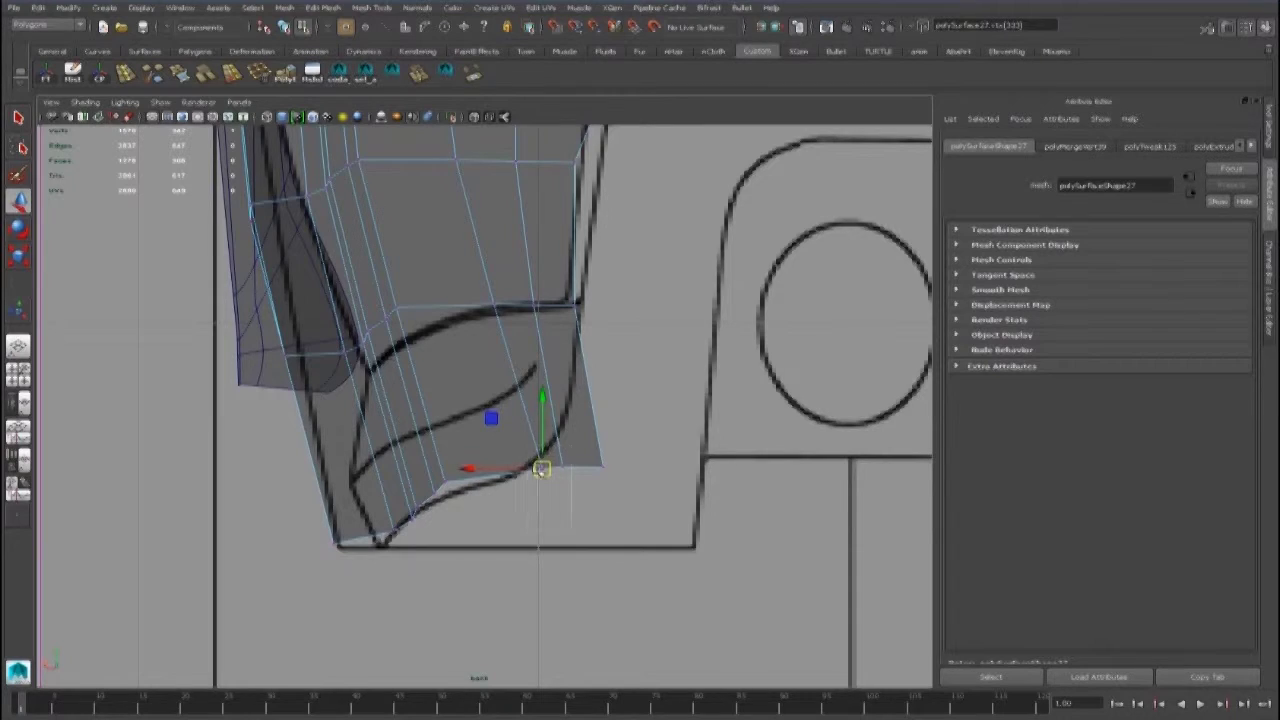
key(space)
scroll(248, 570, up, 3)
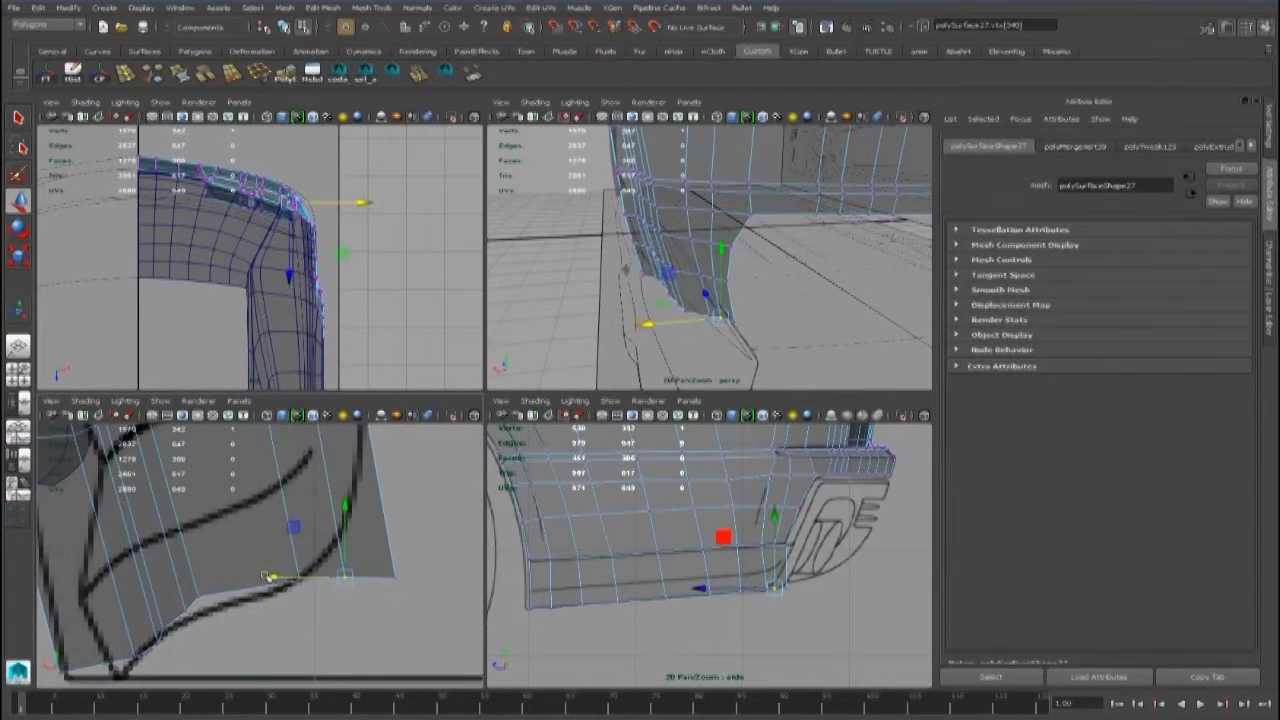
key(space)
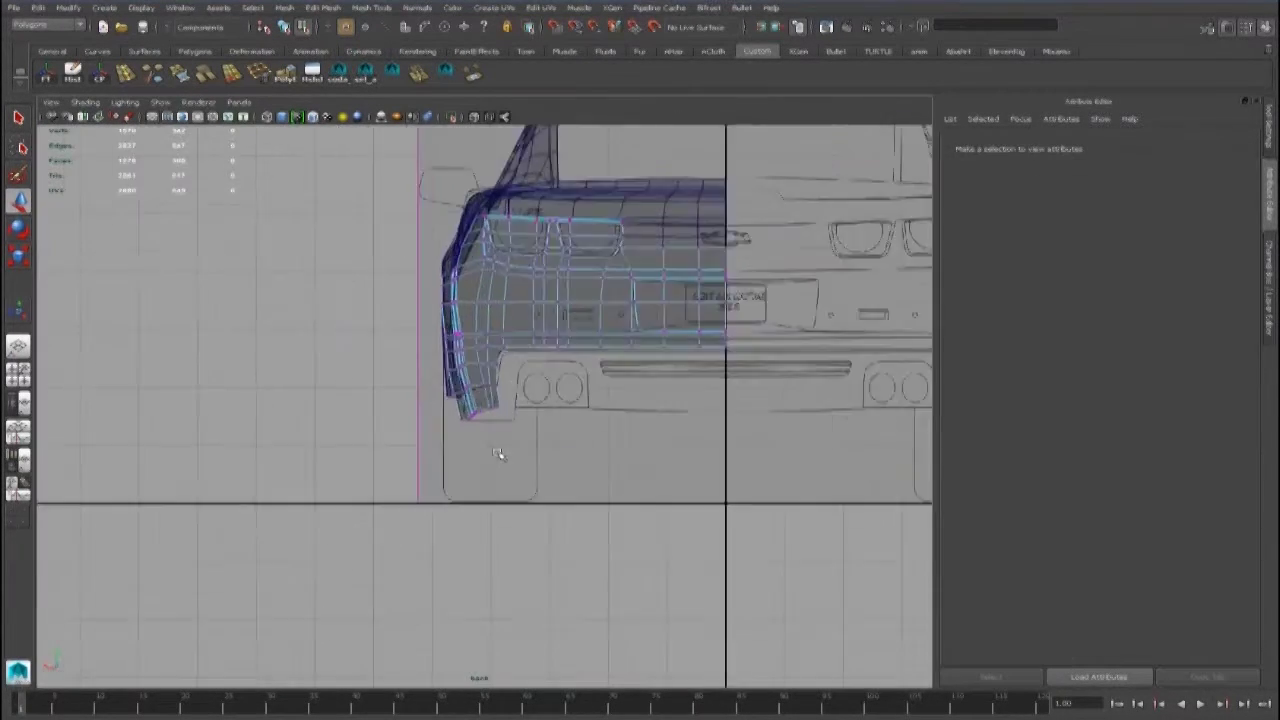
scroll(420, 468, up, 5)
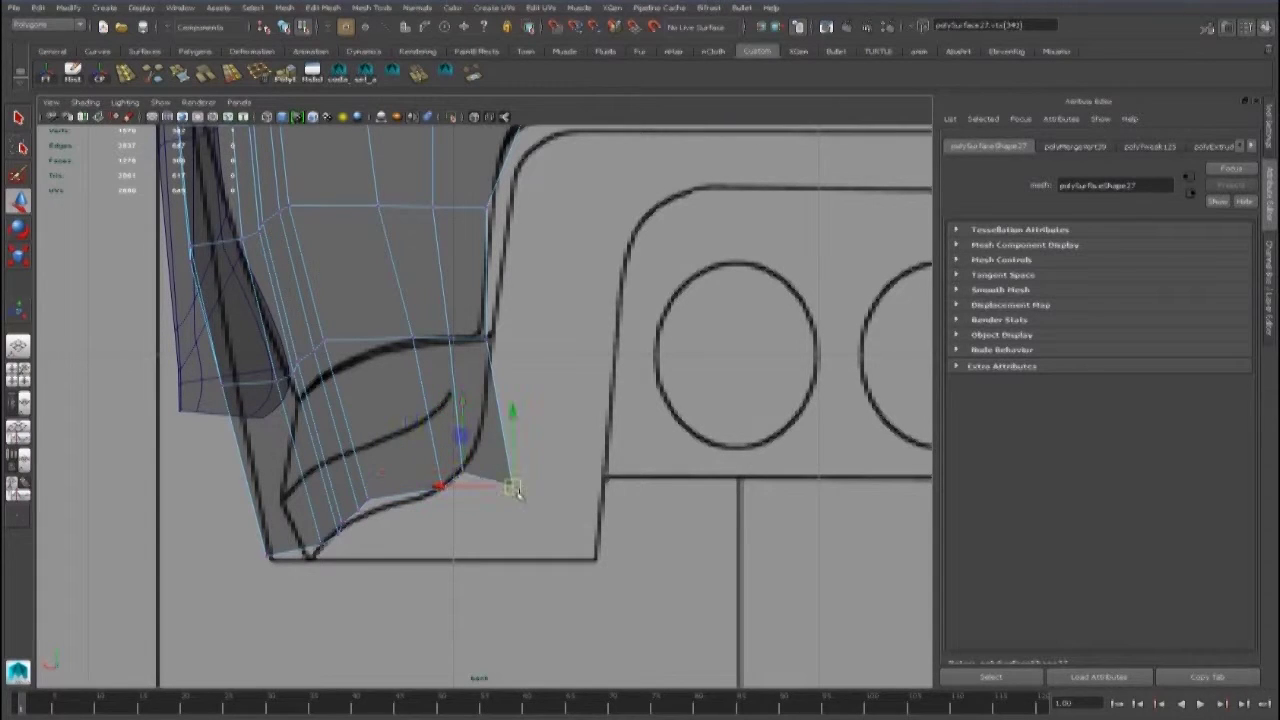
click(476, 483)
click(449, 471)
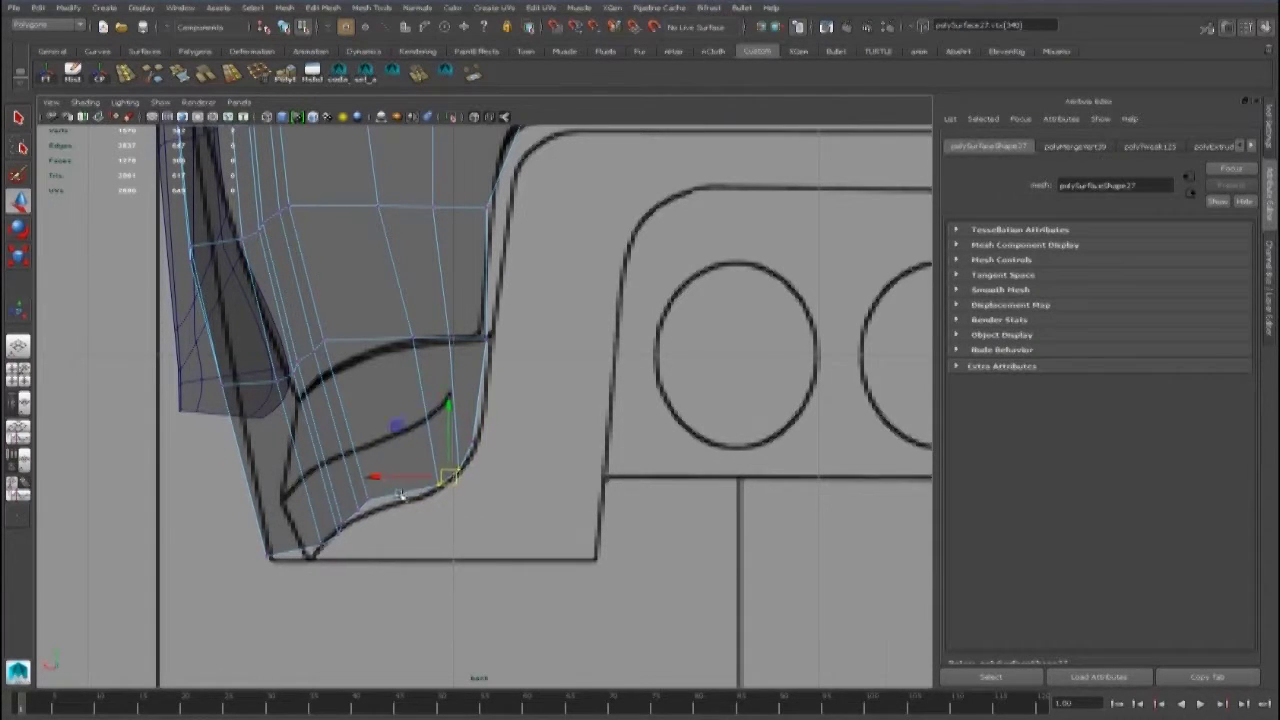
key(space)
scroll(765, 568, up, 2)
Step: Refine the remaining corner vertices in the side and perspective views, ending at the fender
click(684, 551)
key(space)
scroll(423, 457, up, 4)
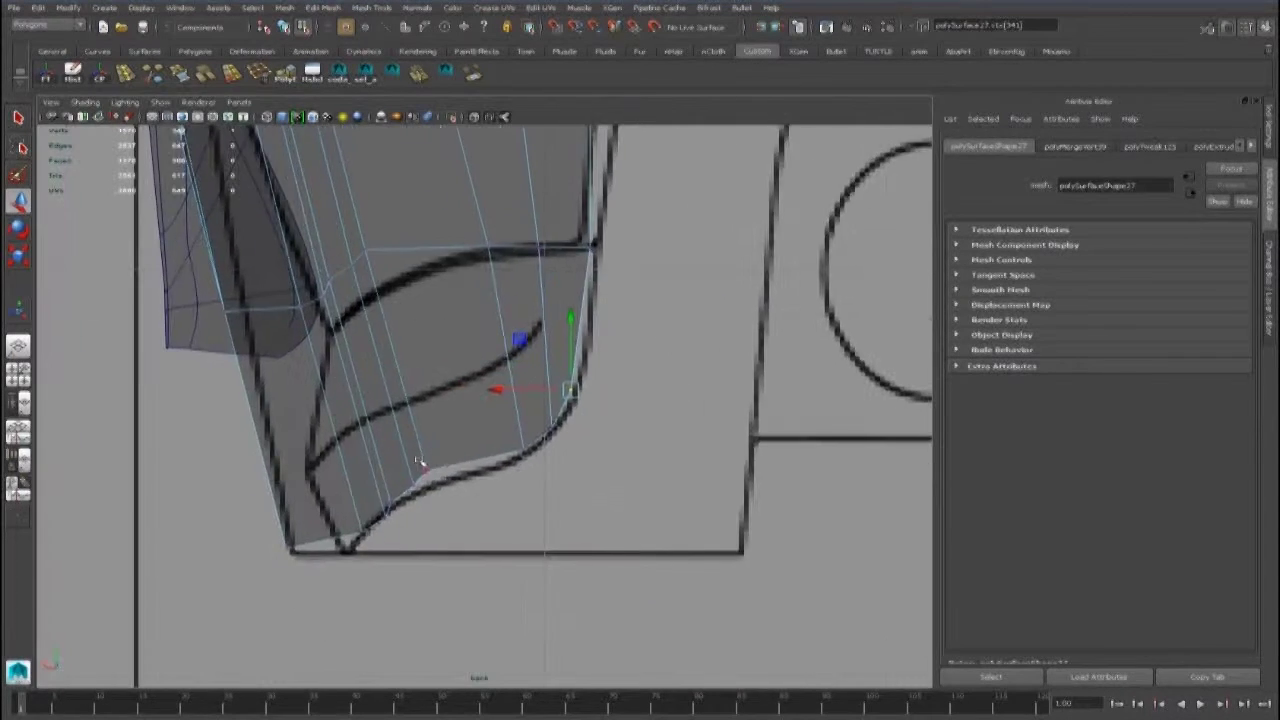
click(423, 457)
key(space)
scroll(212, 572, down, 2)
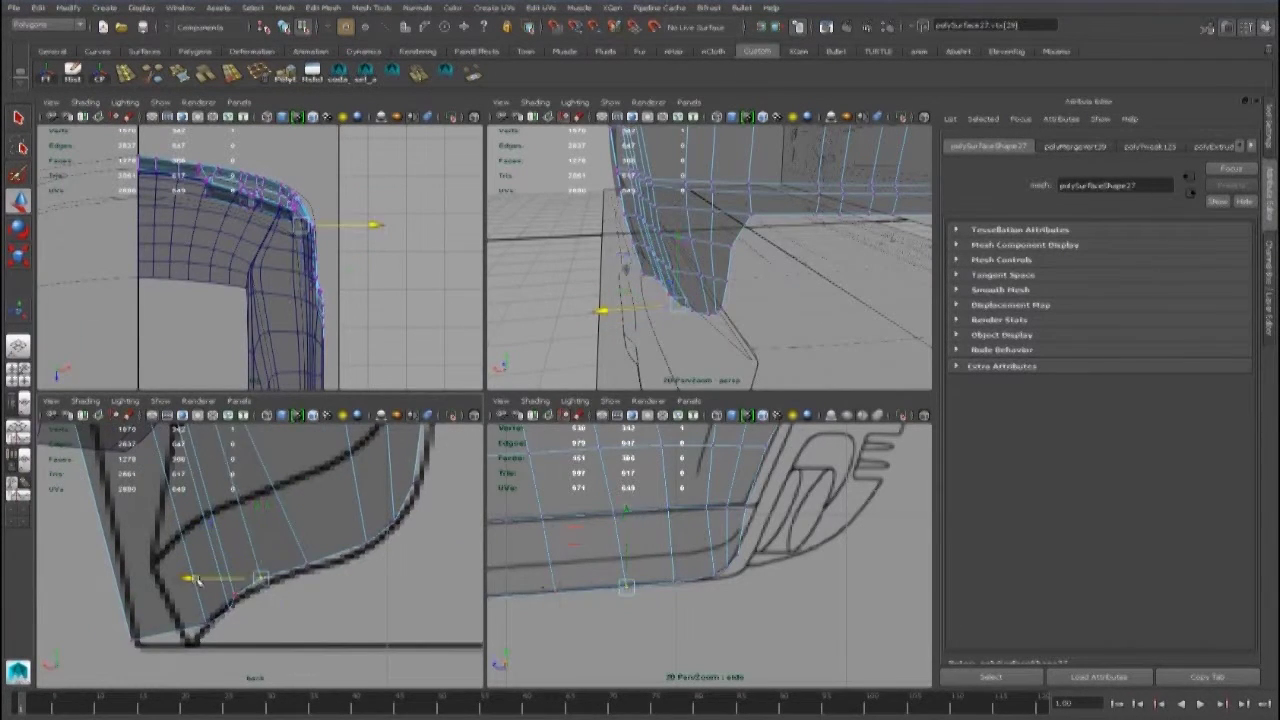
click(165, 576)
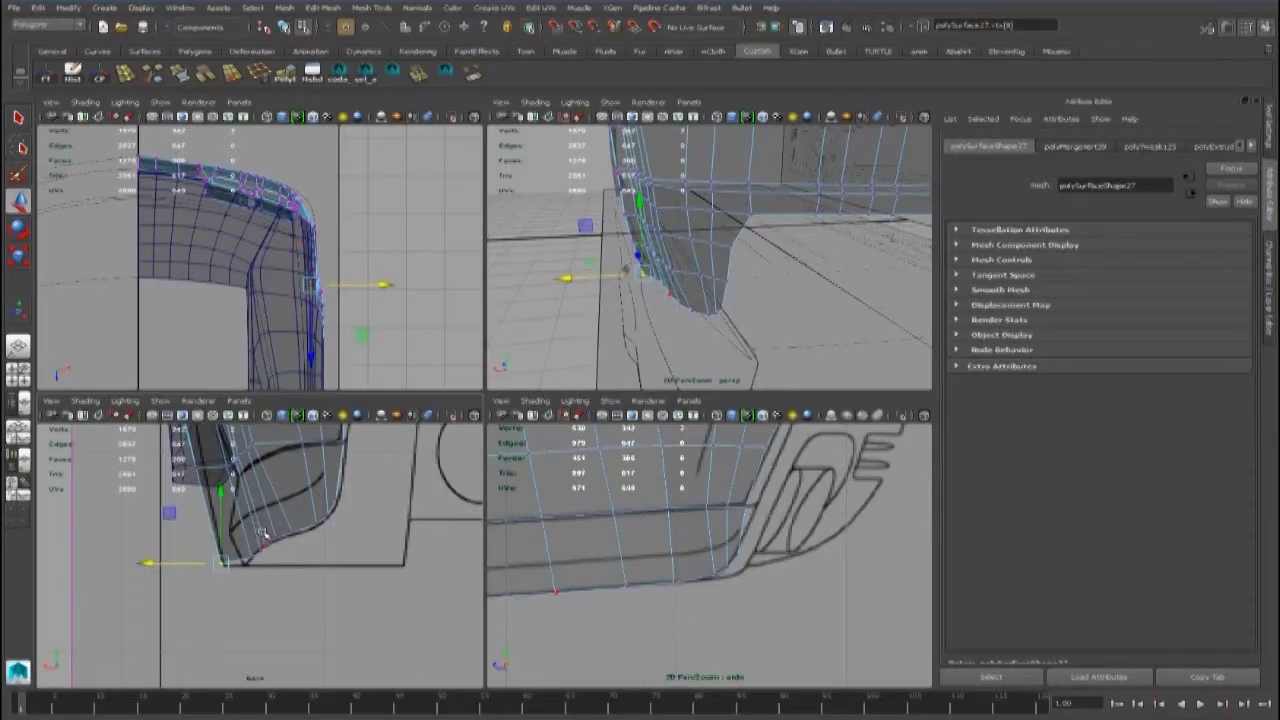
key(space)
alt+drag(420, 440, 510, 440)
click(352, 406)
Step: Frame the mesh and orbit around the wheel arch to inspect the area
key(F8)
key(f)
key(F8)
alt+drag(416, 418, 502, 417)
key(F8)
alt+drag(545, 313, 523, 437)
key(q)
Step: Select the rear fender mesh in object mode and show its attributes
key(F8)
click(520, 400)
key(ctrl+a)
scroll(500, 449, up, 5)
click(509, 446)
scroll(509, 446, up, 3)
scroll(560, 423, up, 6)
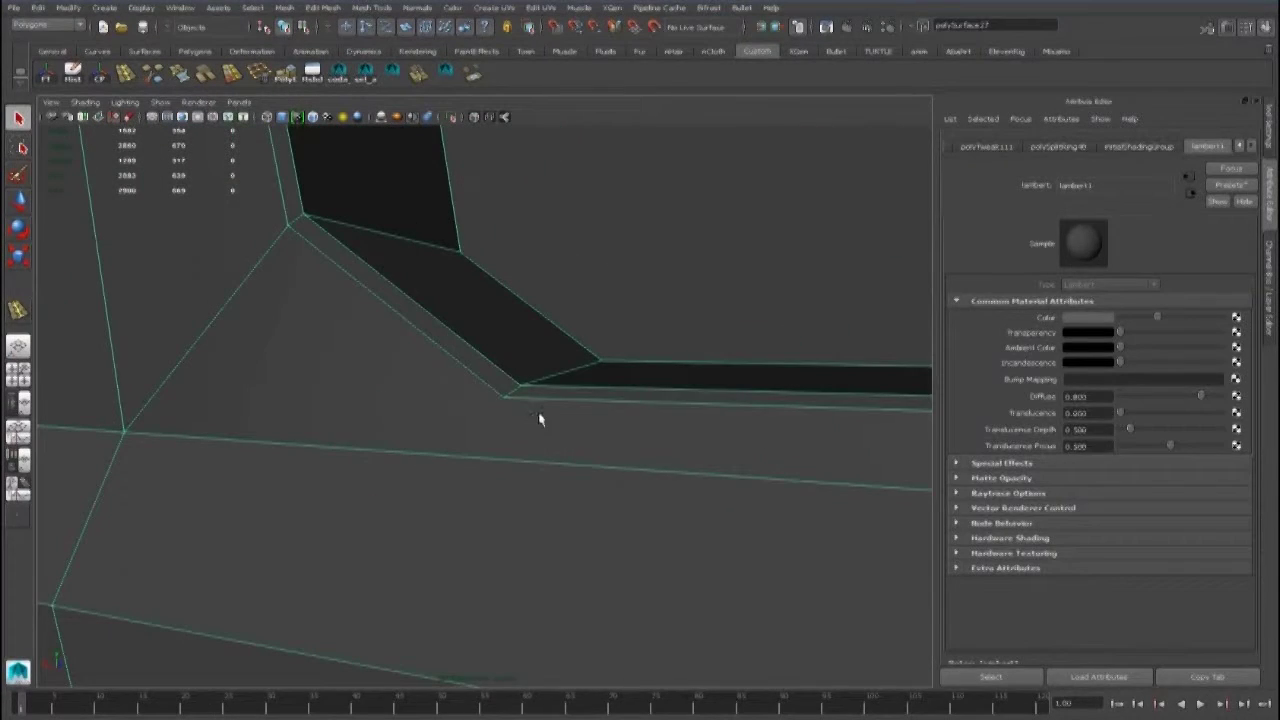
Step: Use Multi-Cut to split the bumper's inner edge near the wheel arch
key(y)
key(space)
key(space)
mouse_move(654, 331)
alt+mouse_down()
mouse_move(549, 420)
mouse_move(503, 406)
mouse_move(568, 390)
alt+mouse_up()
scroll(541, 412, down, 2)
click(567, 482)
alt+drag(567, 482, 265, 303)
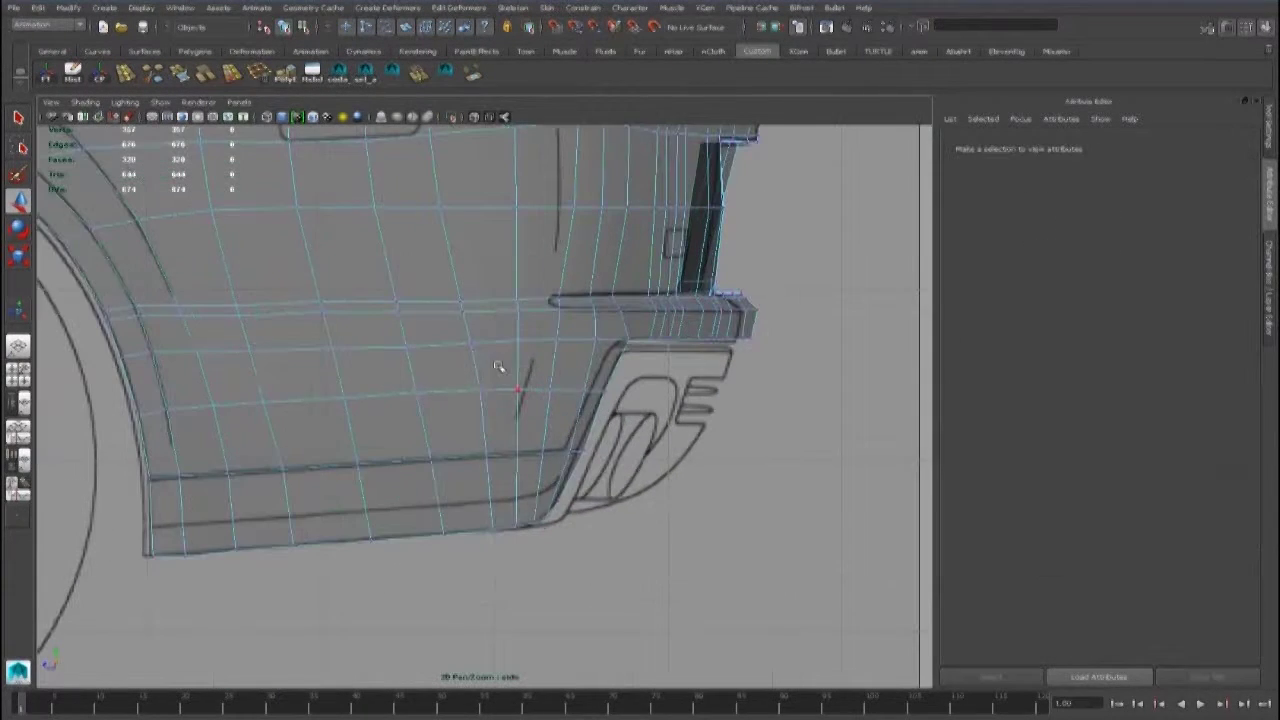
Step: Move the lower side-panel vertices onto the side blueprint's curved lines
right_click(505, 370)
right_drag(451, 417, 430, 425)
drag(530, 440, 453, 458)
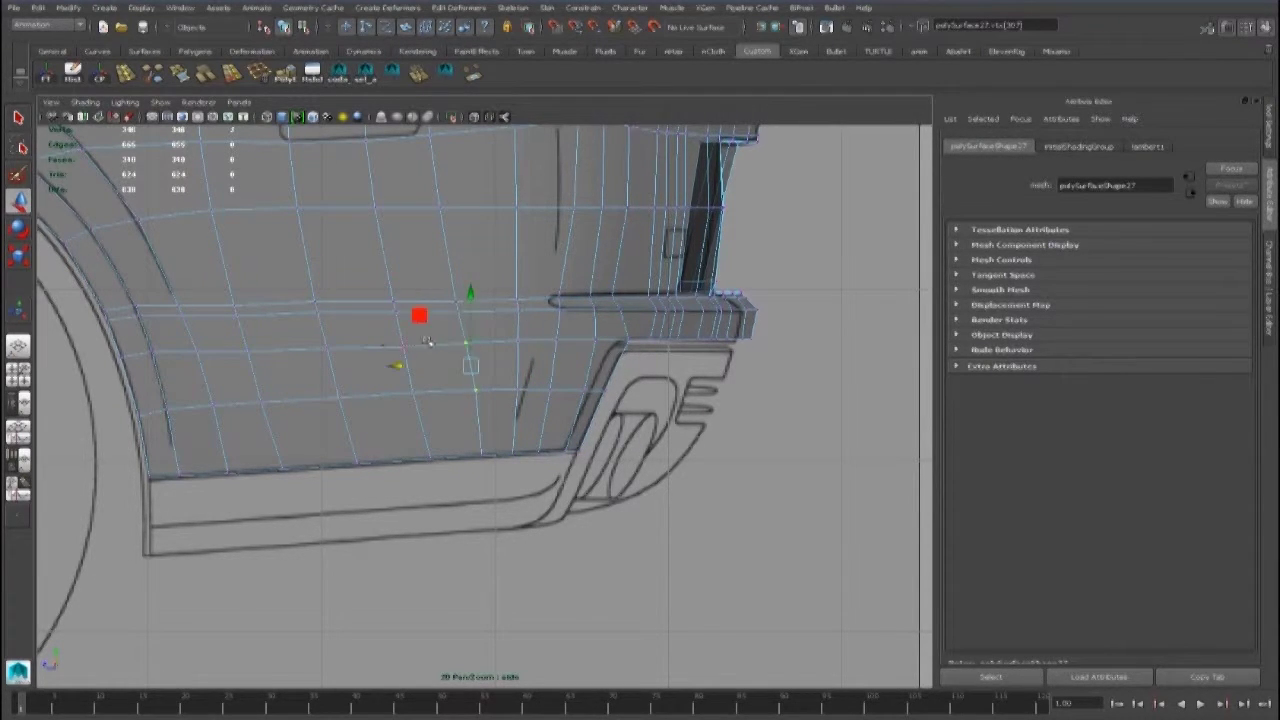
drag(445, 320, 441, 320)
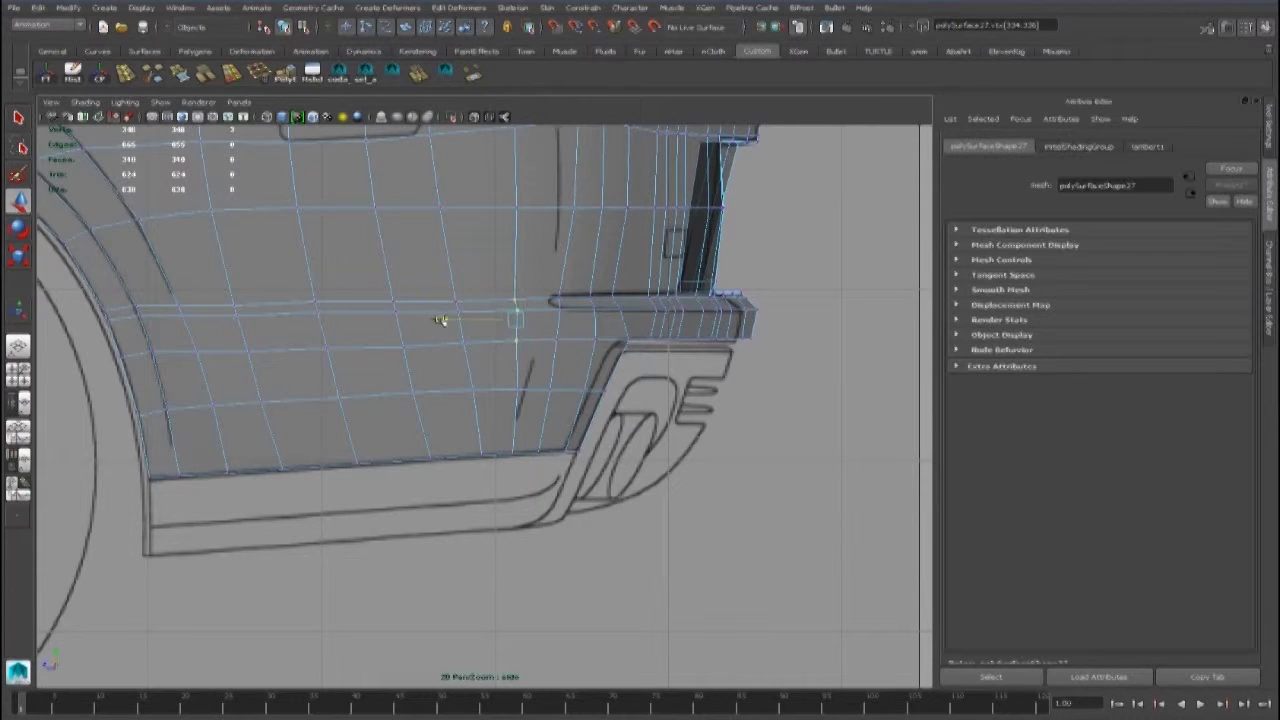
drag(561, 343, 533, 440)
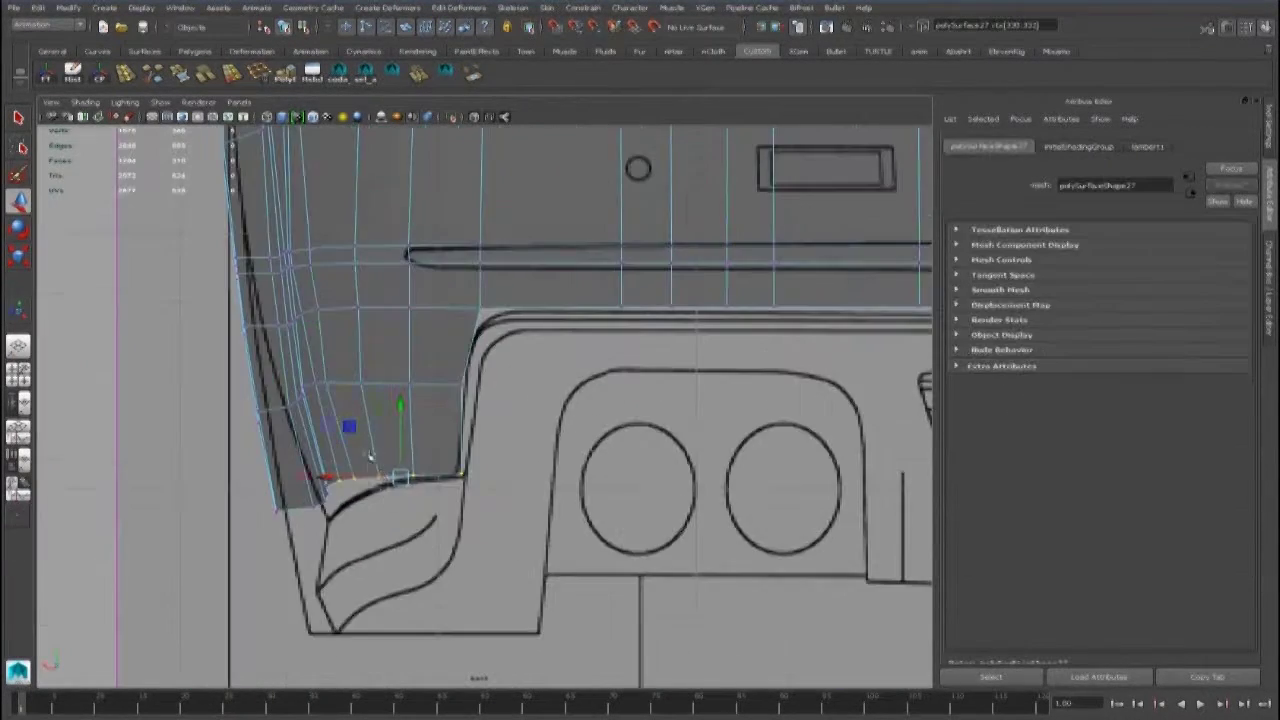
Step: In the back view, slide the lower-corner vertices along X onto the blueprint line
key(space)
key(space)
scroll(280, 503, up, 3)
alt+middle_drag(383, 468, 390, 598)
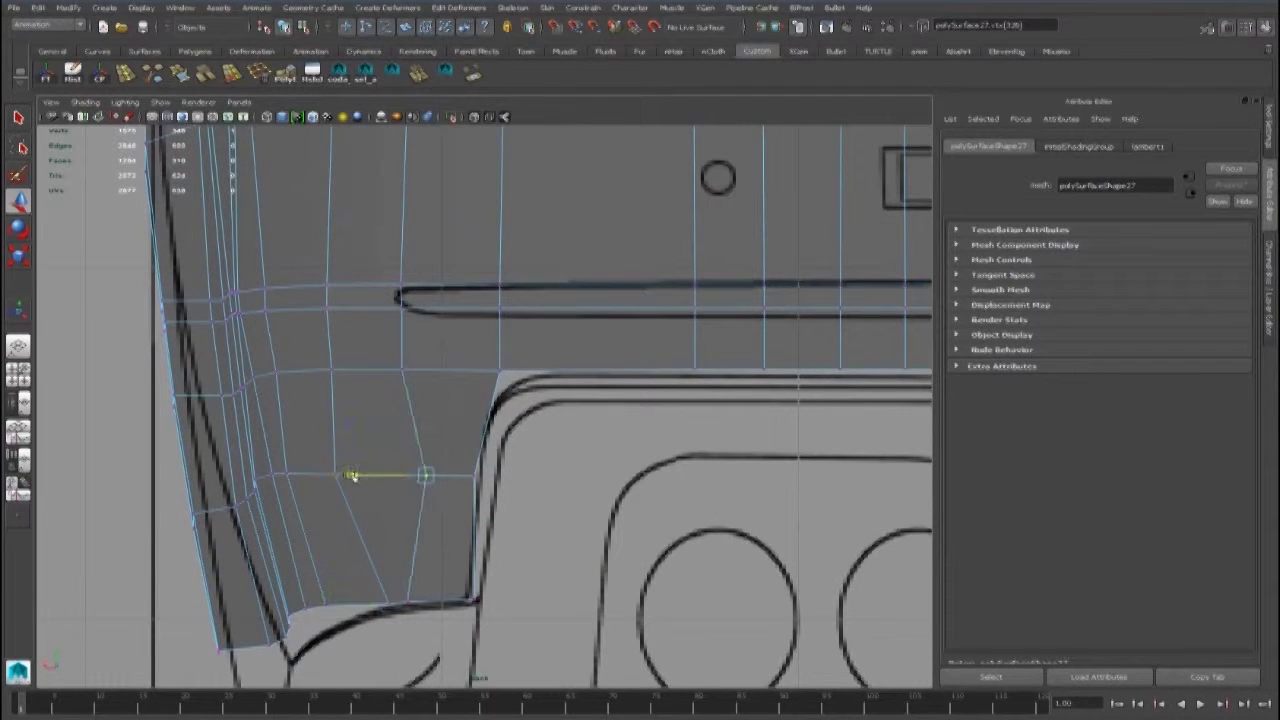
scroll(404, 537, up, 2)
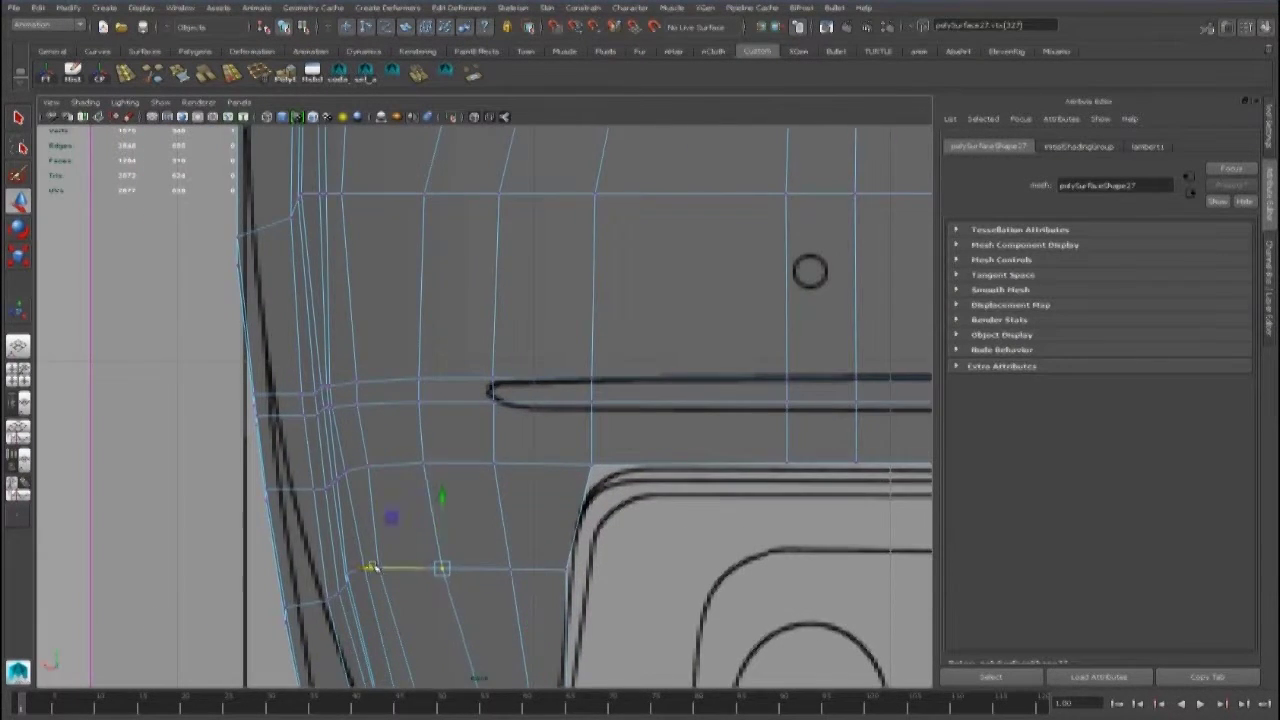
alt+middle_drag(371, 566, 316, 356)
drag(358, 482, 298, 485)
scroll(330, 447, up, 4)
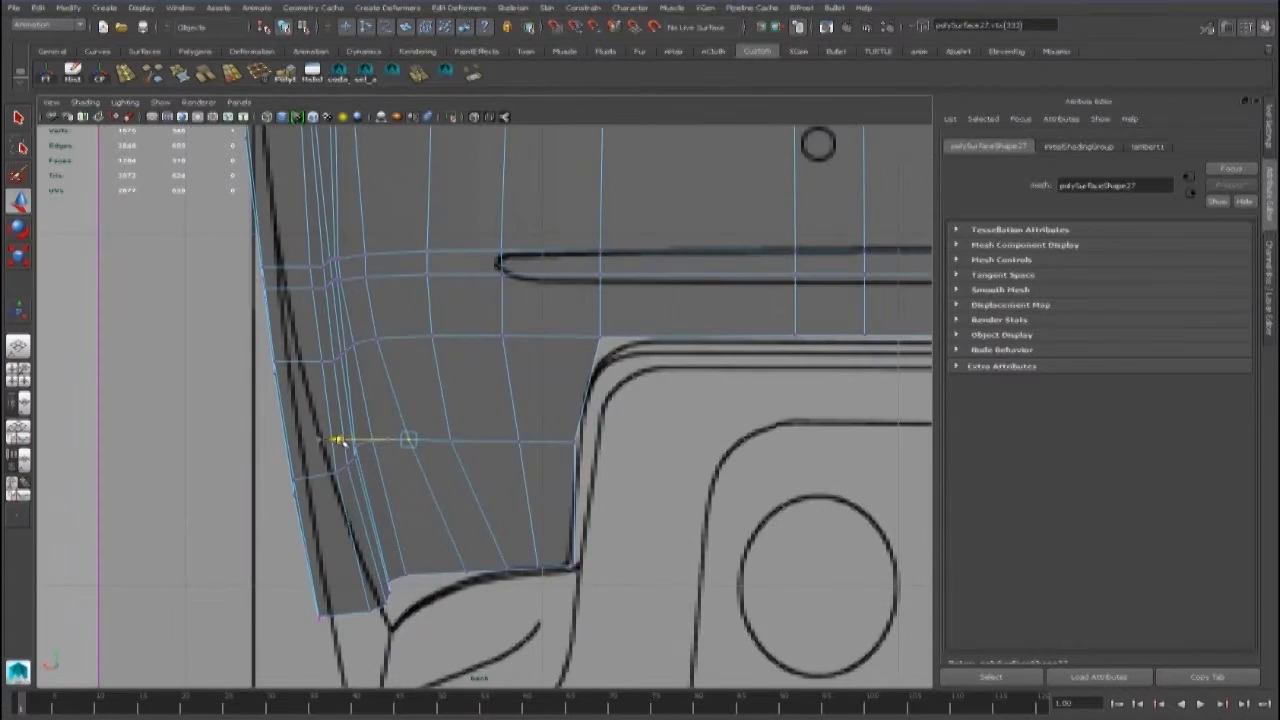
alt+middle_drag(472, 388, 478, 484)
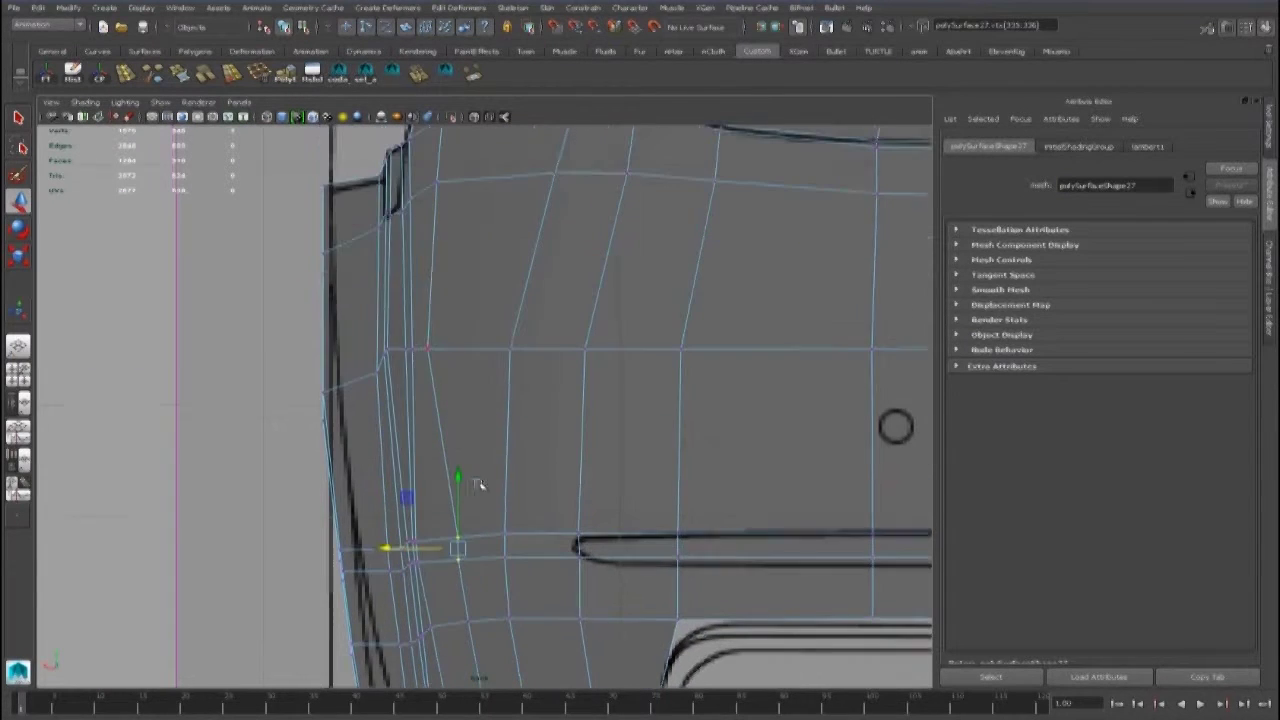
click(430, 349)
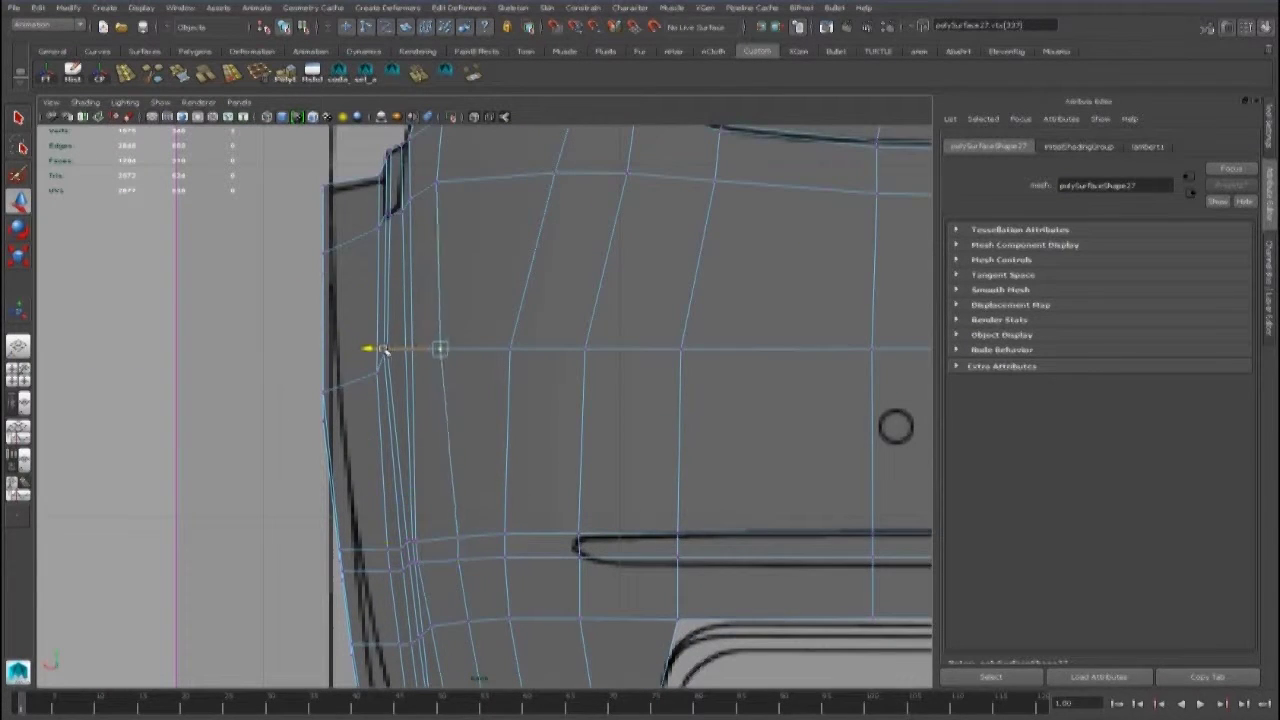
alt+middle_drag(457, 534, 515, 170)
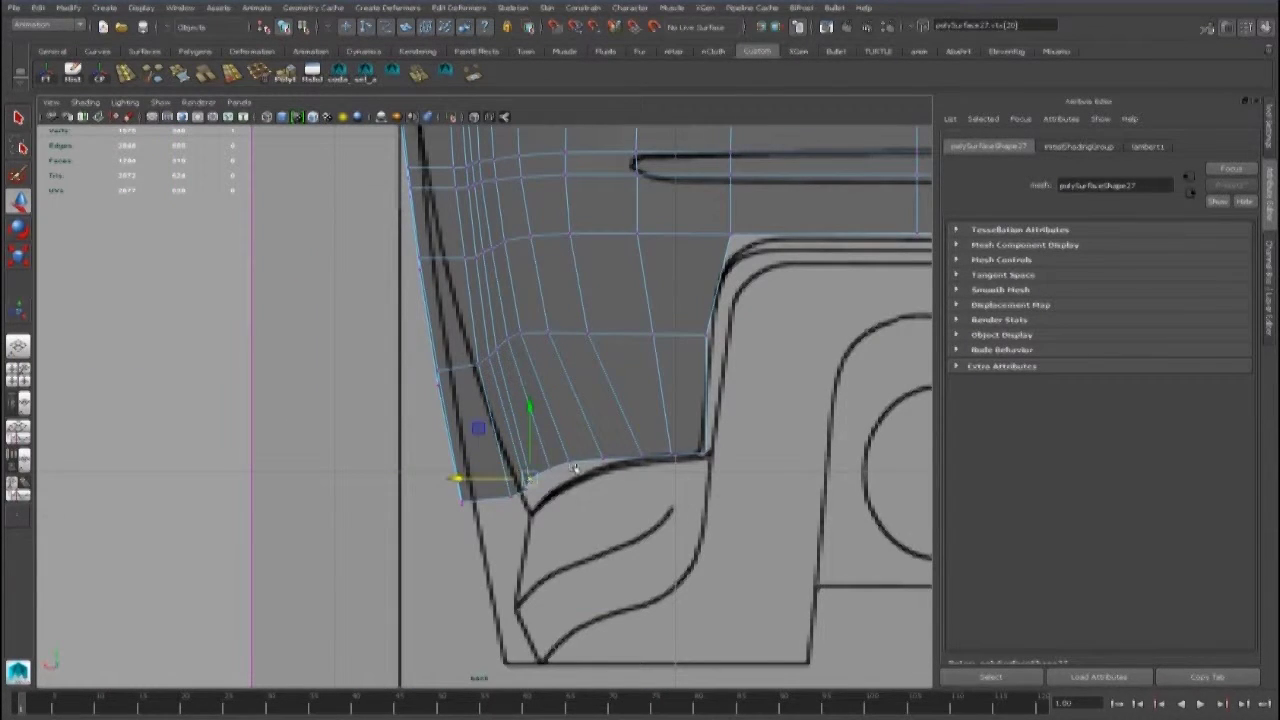
drag(557, 455, 618, 458)
Step: Select the vertices along the bottom and left edge of the lower corner
click(625, 458)
click(516, 470)
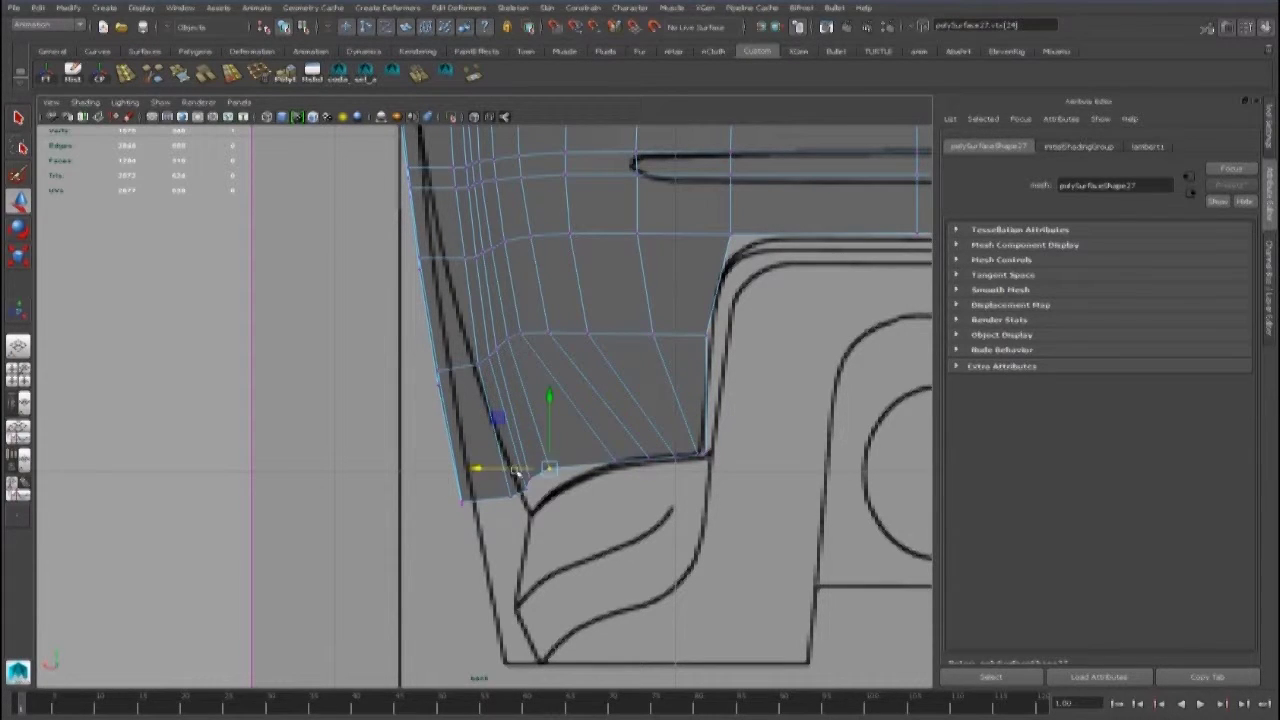
click(468, 497)
alt+middle_drag(468, 497, 493, 628)
click(571, 476)
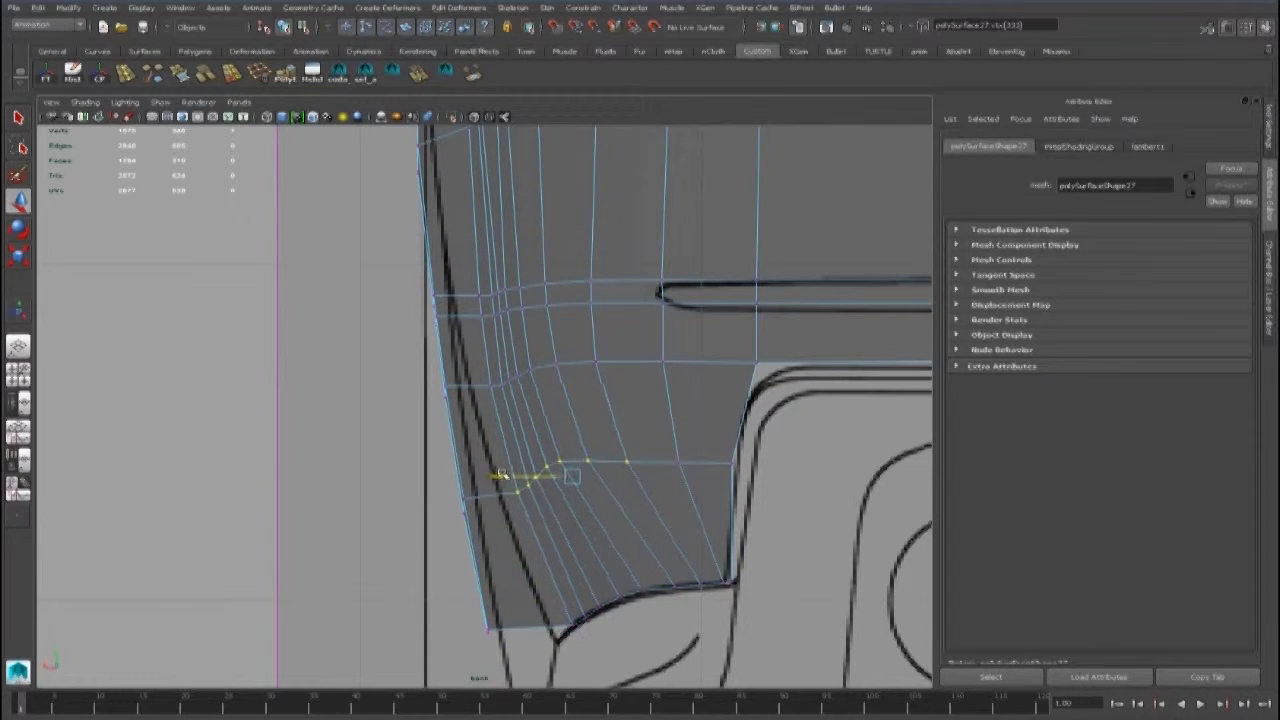
alt+middle_drag(621, 437, 706, 612)
click(474, 306)
click(474, 443)
alt+middle_drag(474, 443, 270, 295)
Step: Slide the lower-left corner vertex right onto the blueprint, then return to object mode
click(357, 333)
click(362, 387)
click(381, 479)
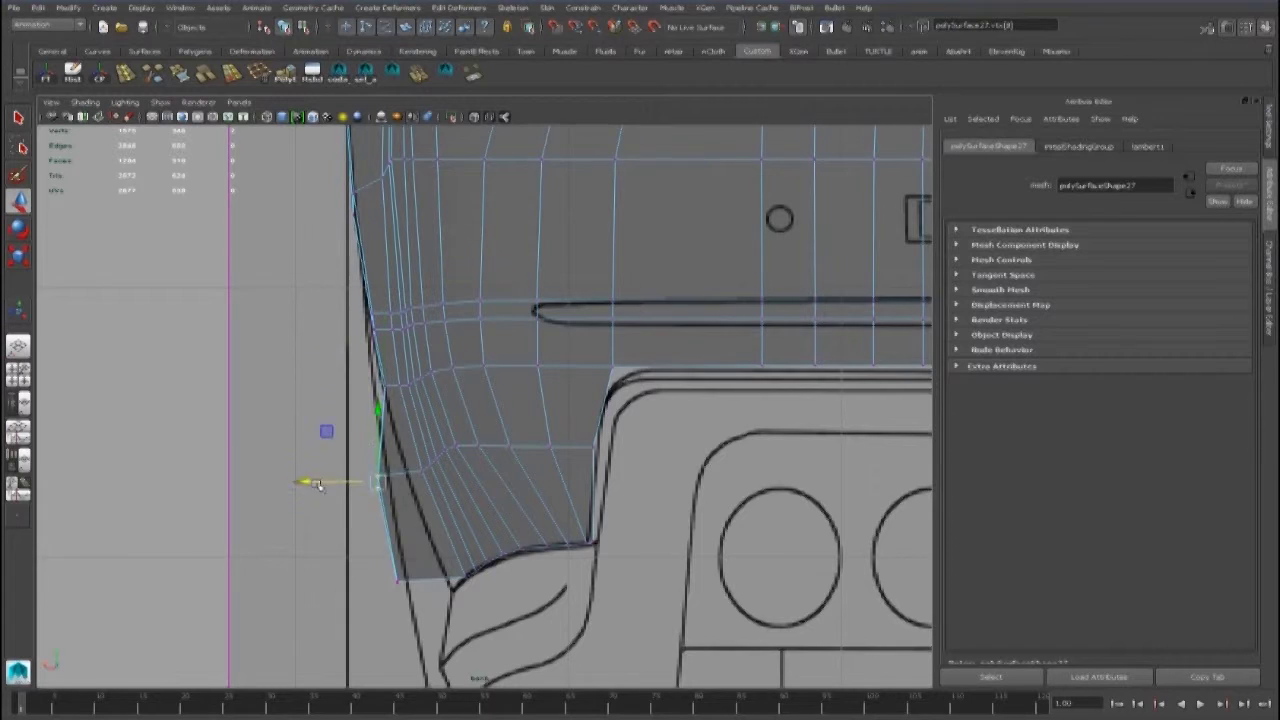
alt+middle_drag(420, 613, 389, 525)
click(369, 501)
drag(302, 502, 367, 510)
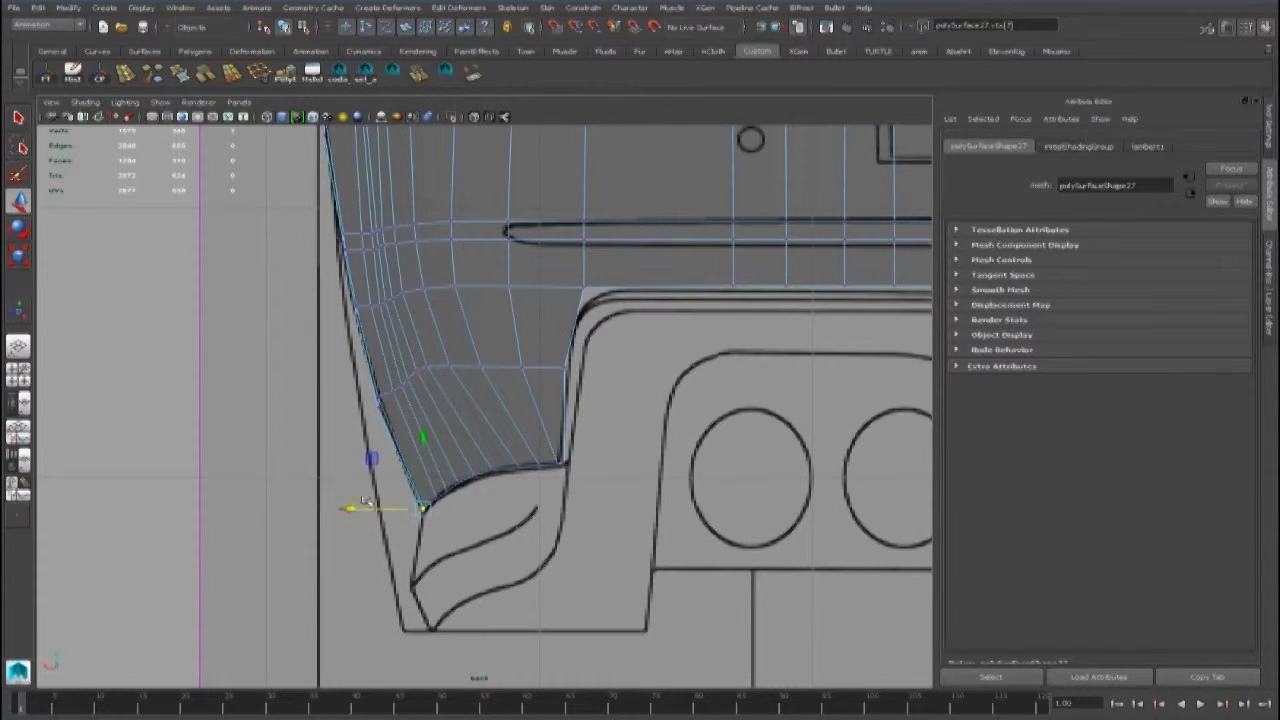
alt+right_drag(350, 510, 491, 471)
click(505, 515)
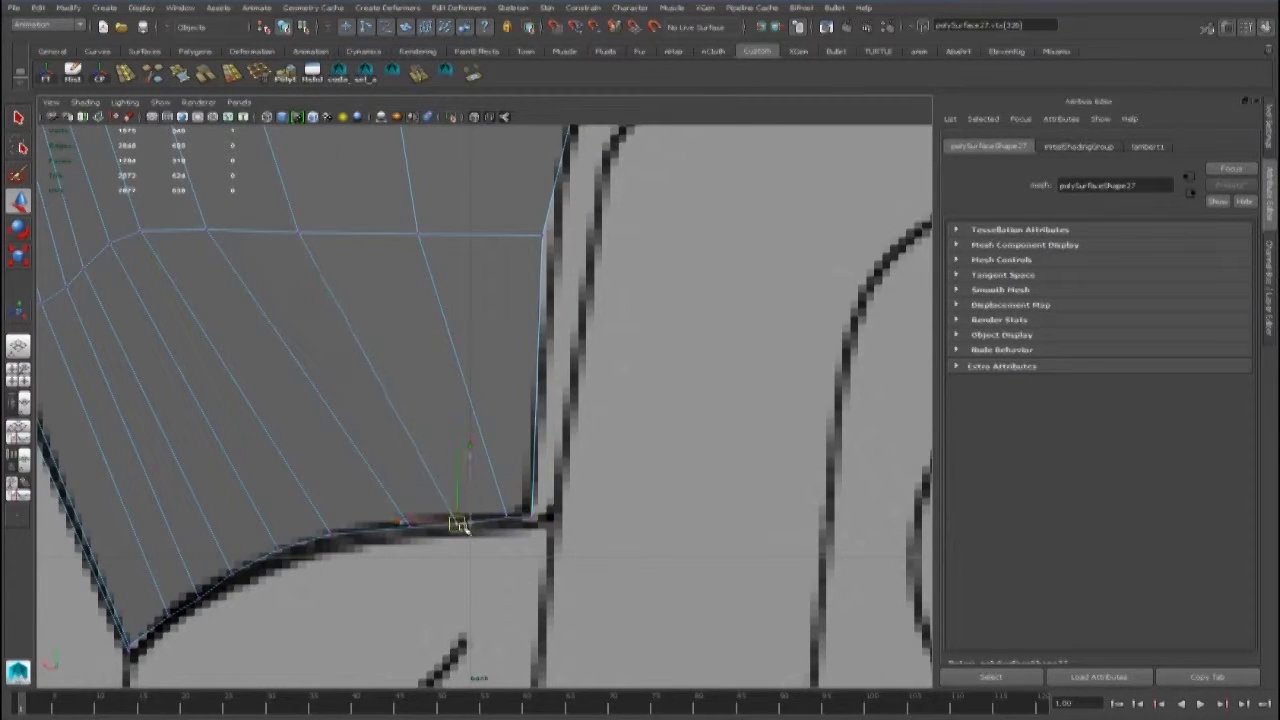
right_drag(500, 334, 537, 323)
scroll(500, 400, down, 5)
key(space)
key(space)
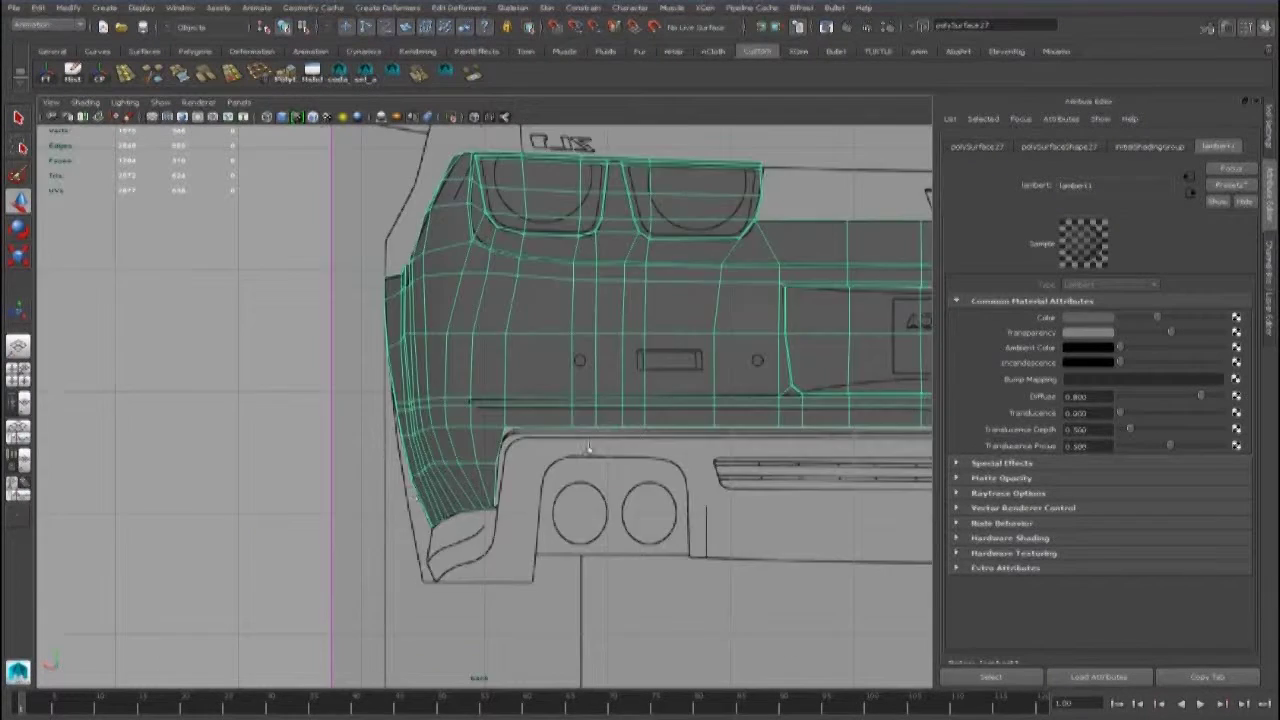
Step: Insert two horizontal edge loops across the bumper panel
scroll(581, 449, up, 4)
right_drag(529, 400, 529, 372)
click(541, 452)
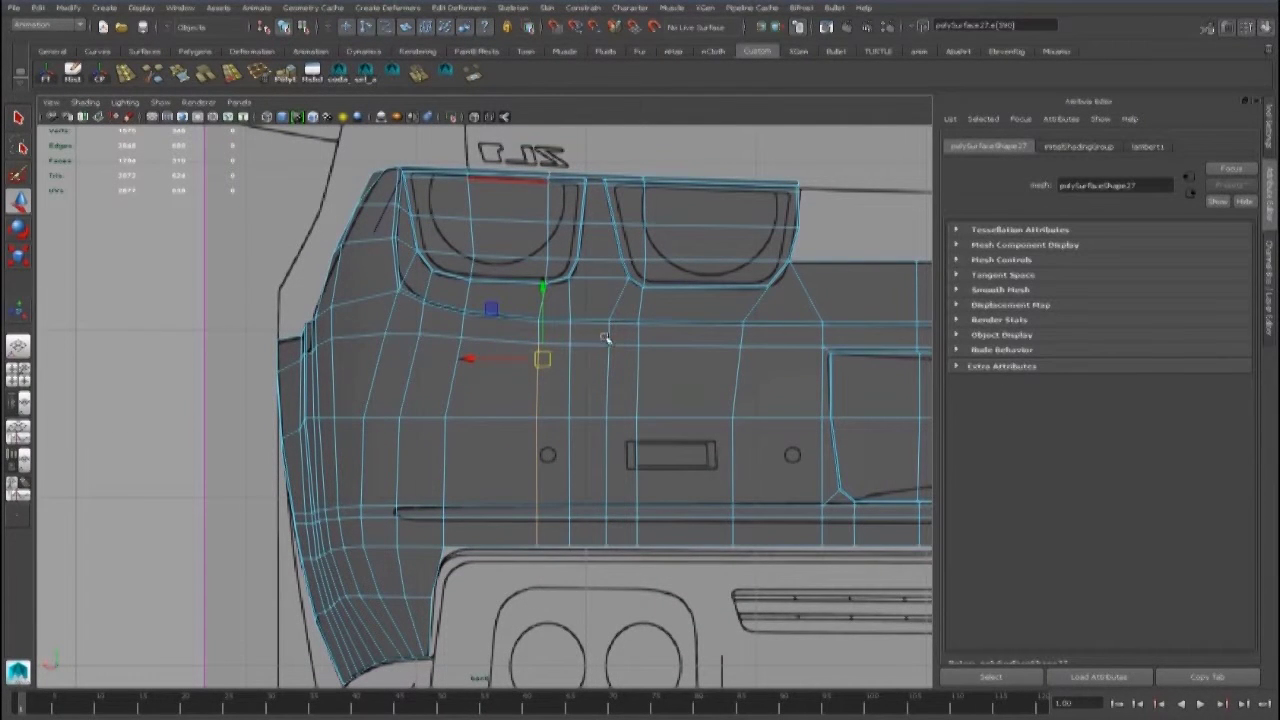
shift+right_drag(605, 338, 519, 393)
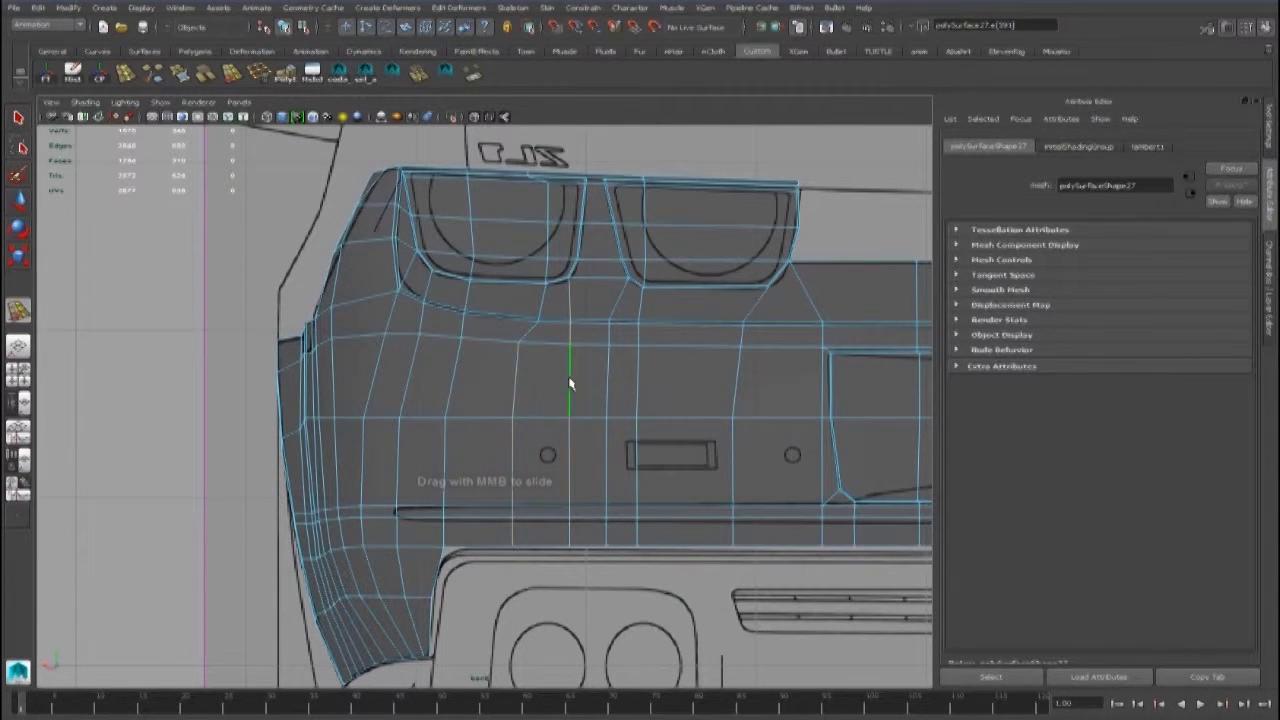
scroll(663, 403, down, 4)
scroll(477, 373, up, 4)
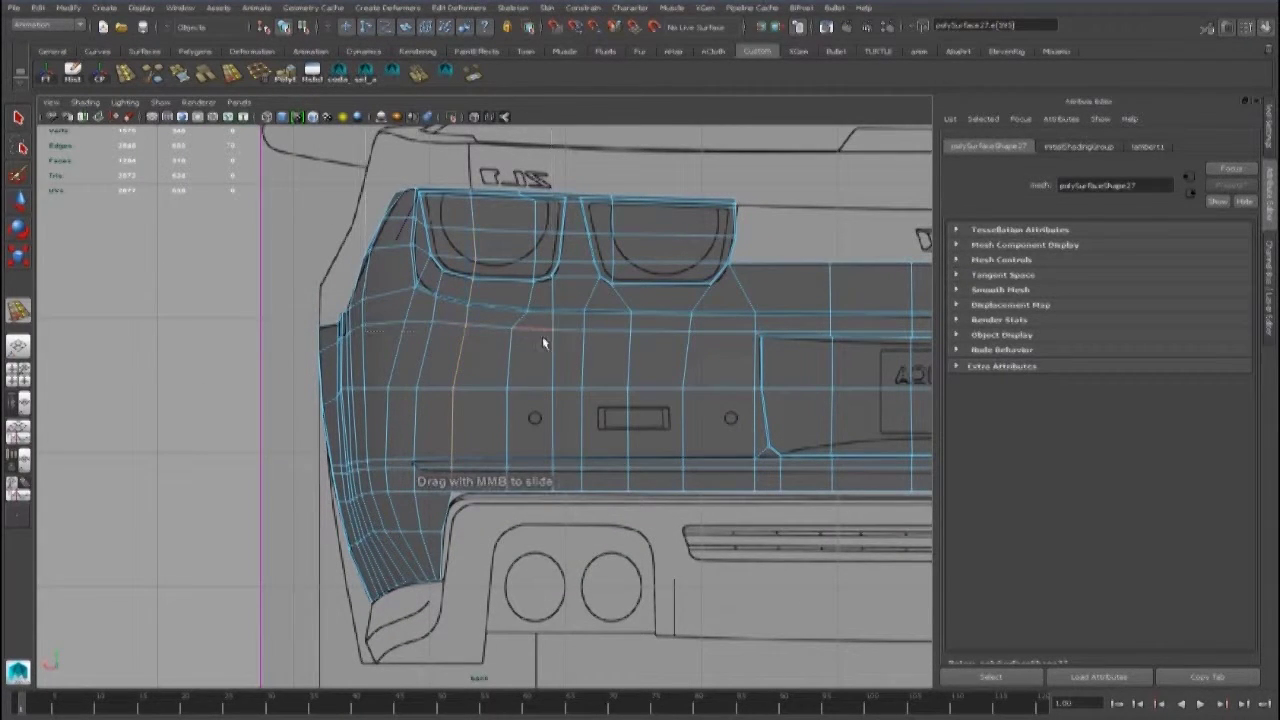
alt+drag(652, 334, 852, 262)
shift+right_drag(852, 262, 800, 300)
alt+drag(560, 300, 485, 411)
click(485, 411)
click(488, 380)
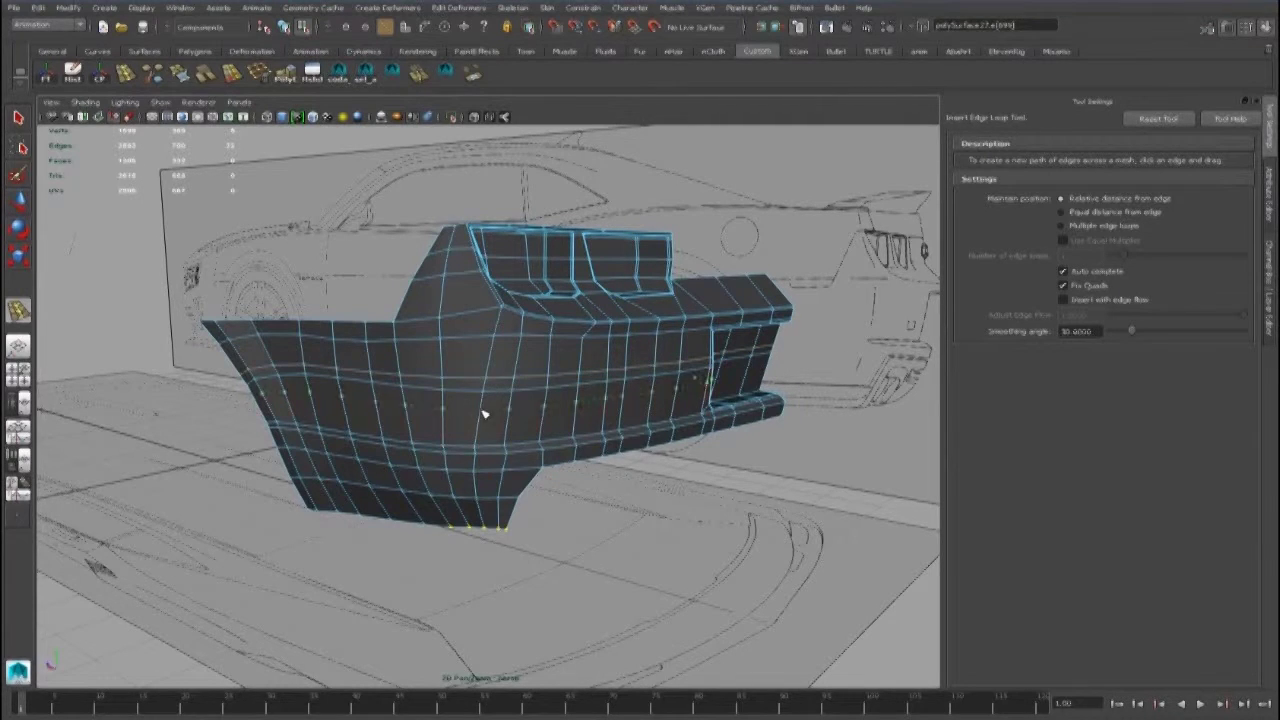
Step: Slide the new horizontal loop into place between the existing rows
key(w)
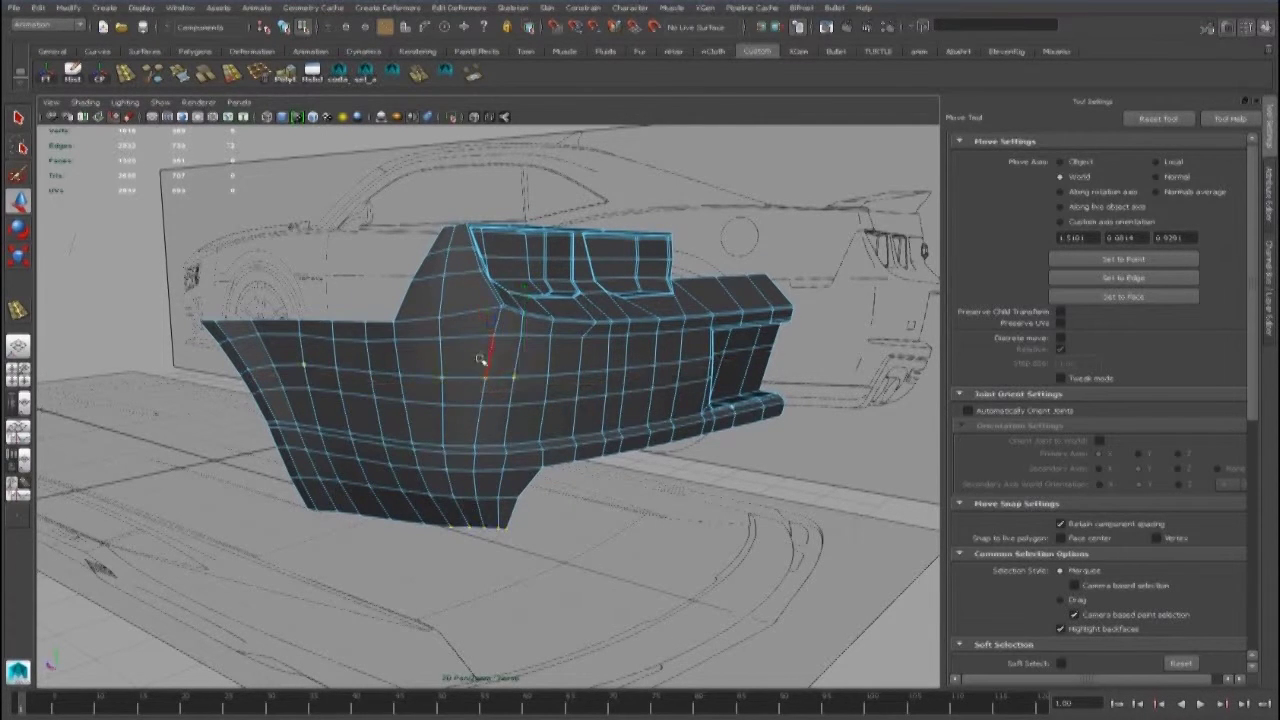
double_click(500, 380)
click(231, 73)
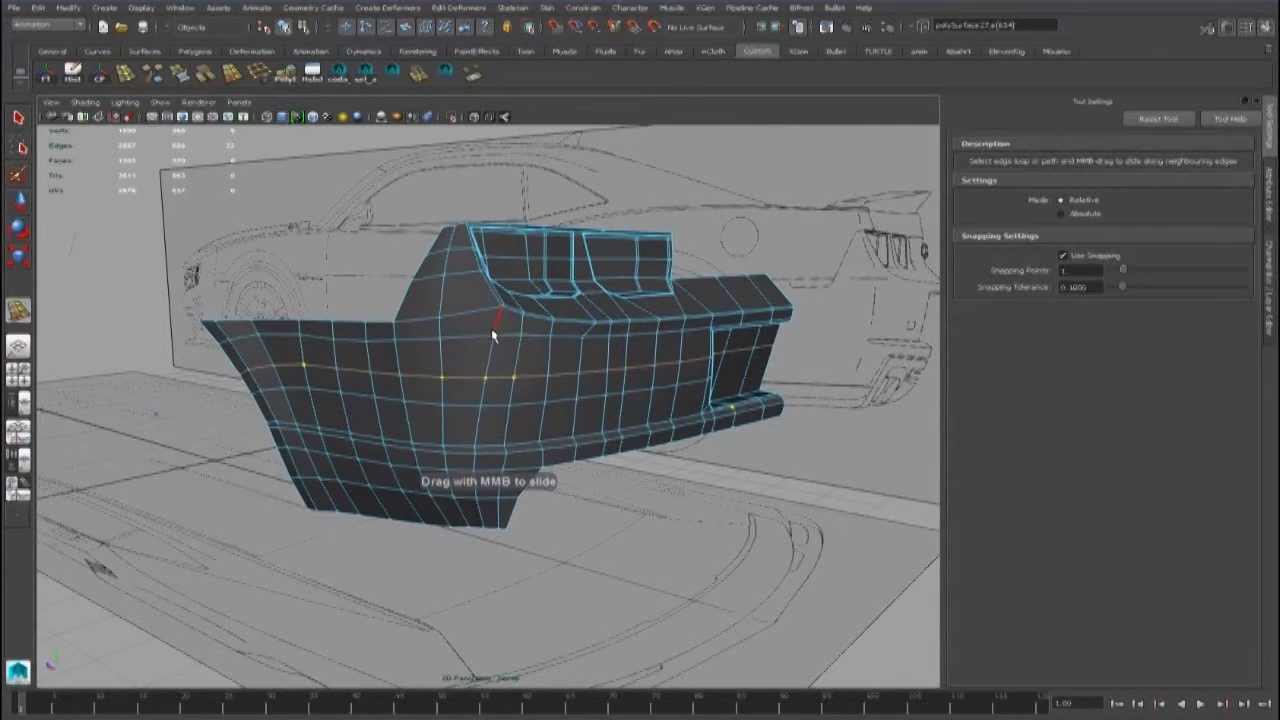
key(q)
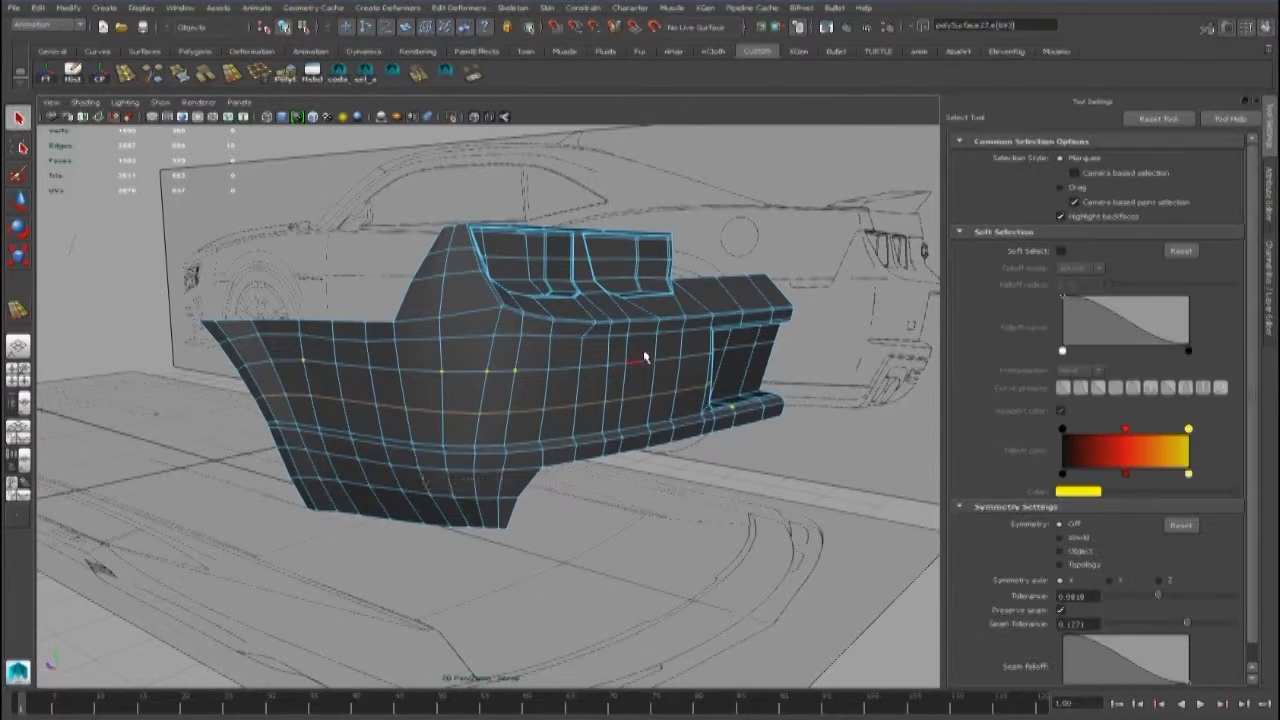
Step: Return the bumper to object mode and frame it to review the side panel
alt+drag(643, 357, 900, 400)
key(F9)
key(F8)
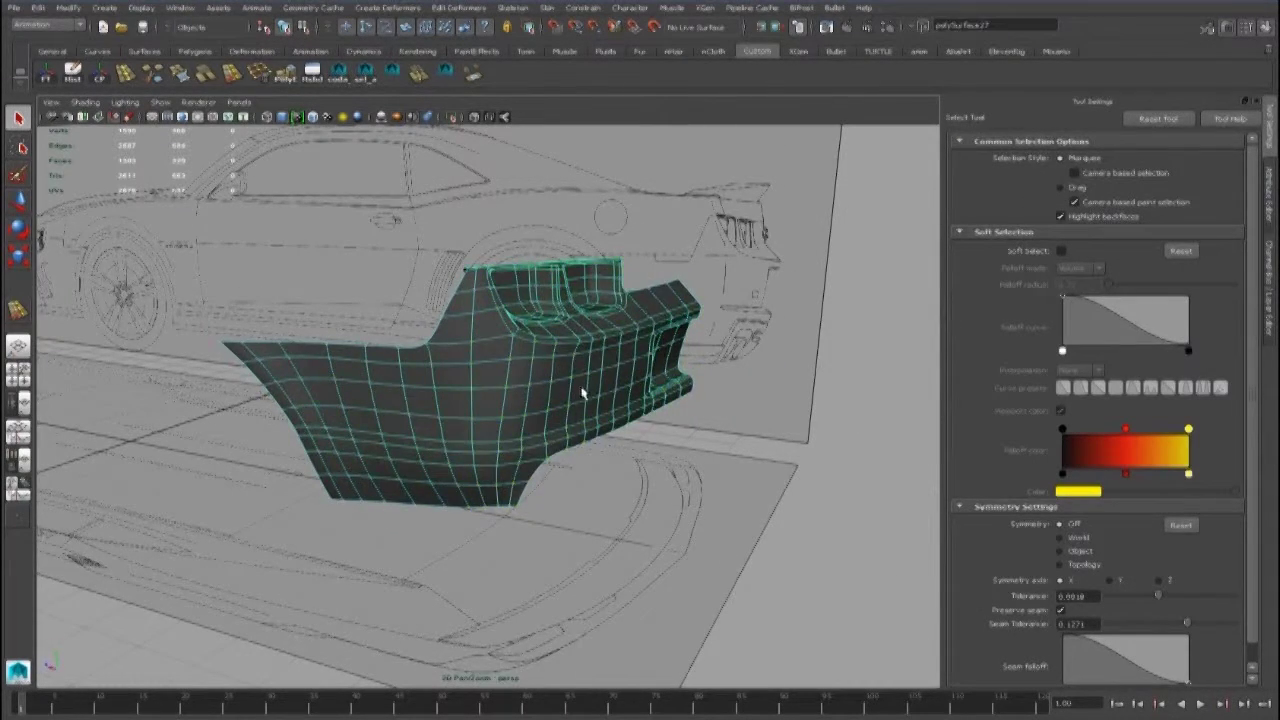
key(f)
alt+right_drag(586, 401, 537, 416)
alt+drag(537, 416, 551, 423)
key([)
scroll(573, 440, up, 6)
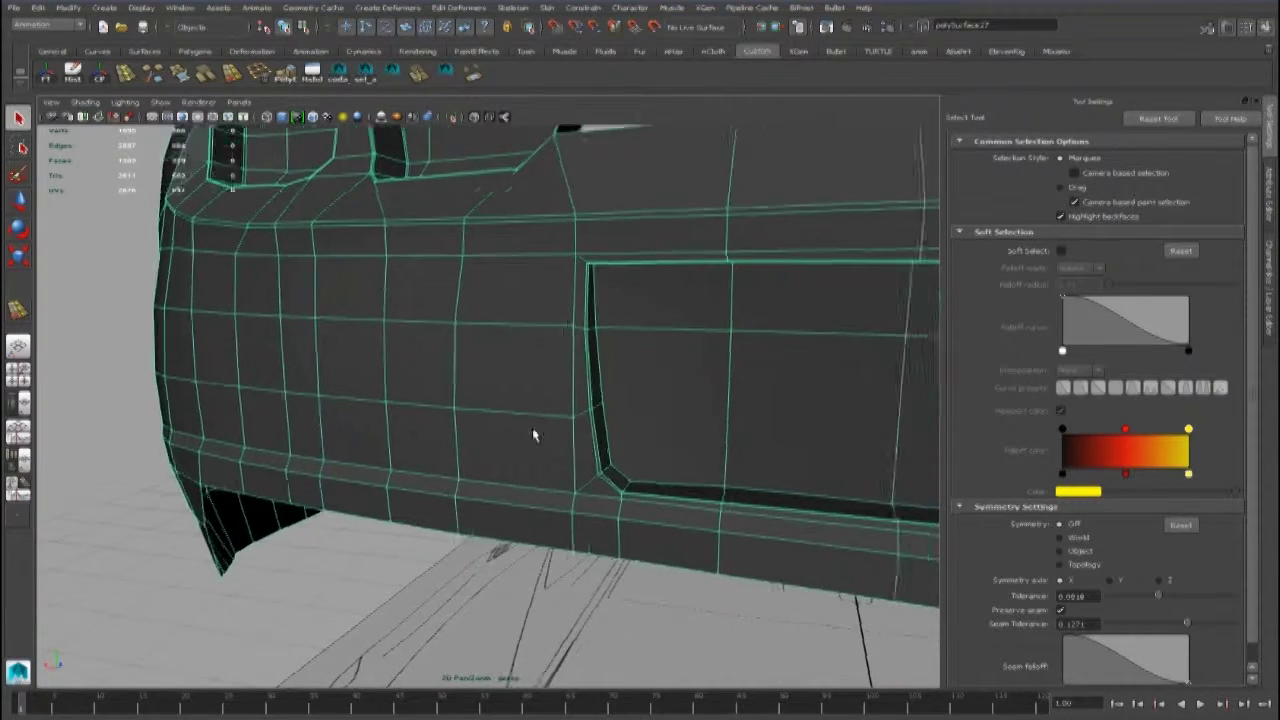